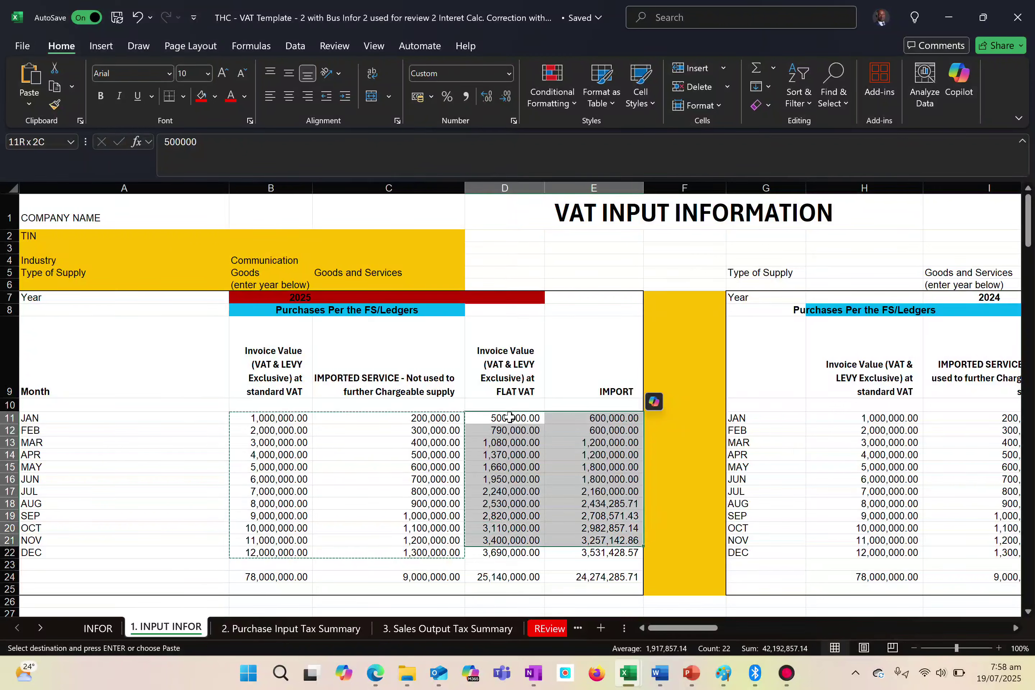
Copy the 2025 flat-VAT and import purchase figures (D11:E22) and paste them as values into the upload workbook starting at cell D2
key(ctrl+c)
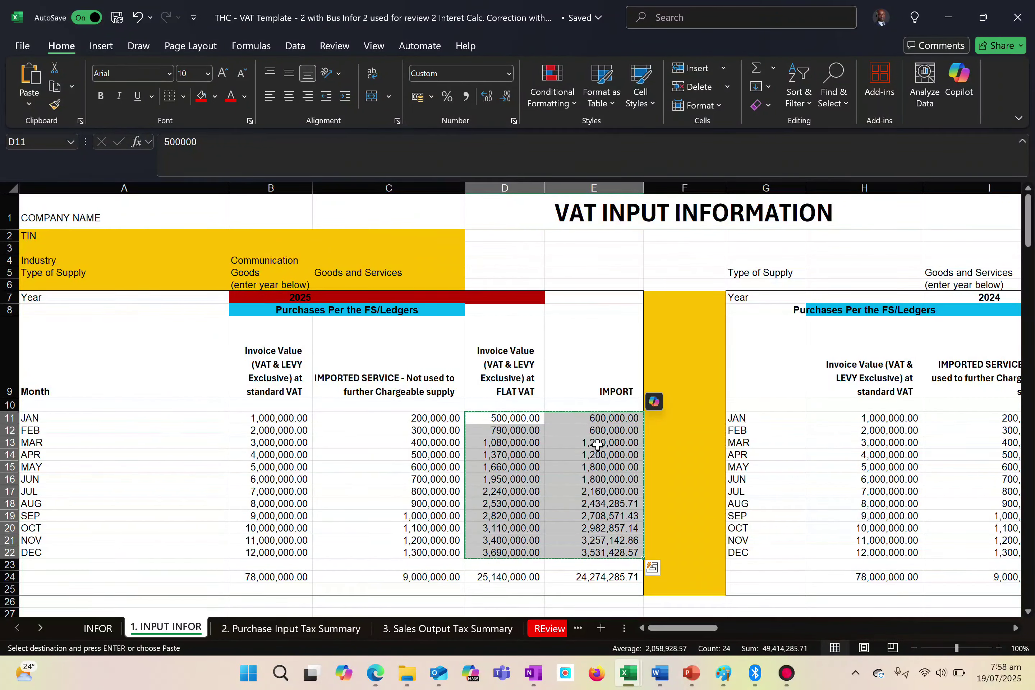
key(alt+Tab)
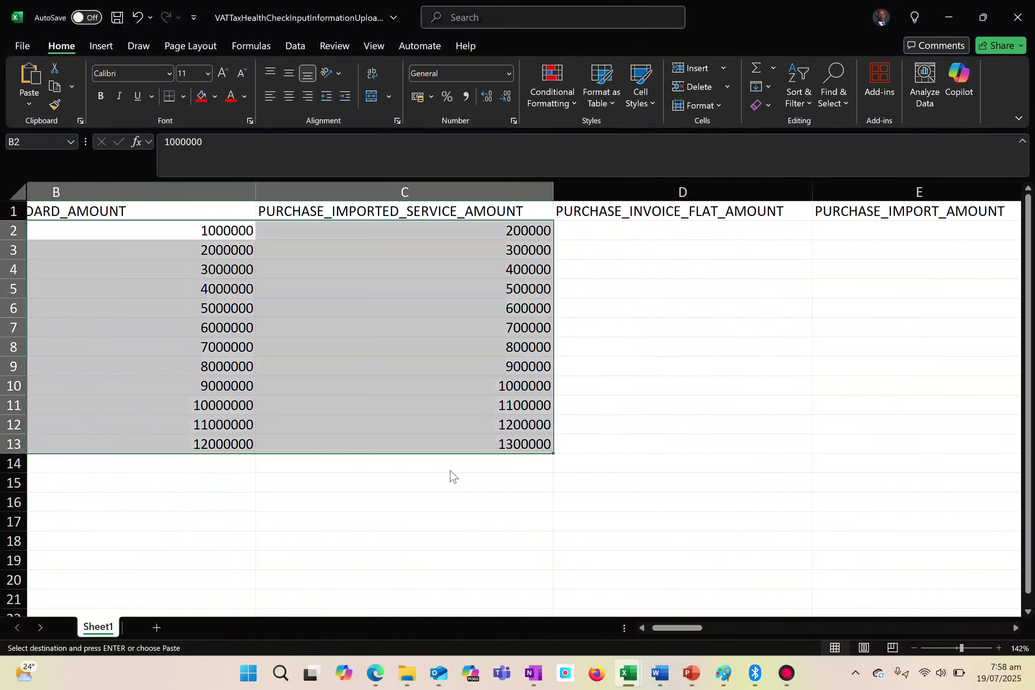
click(631, 232)
right_click(631, 233)
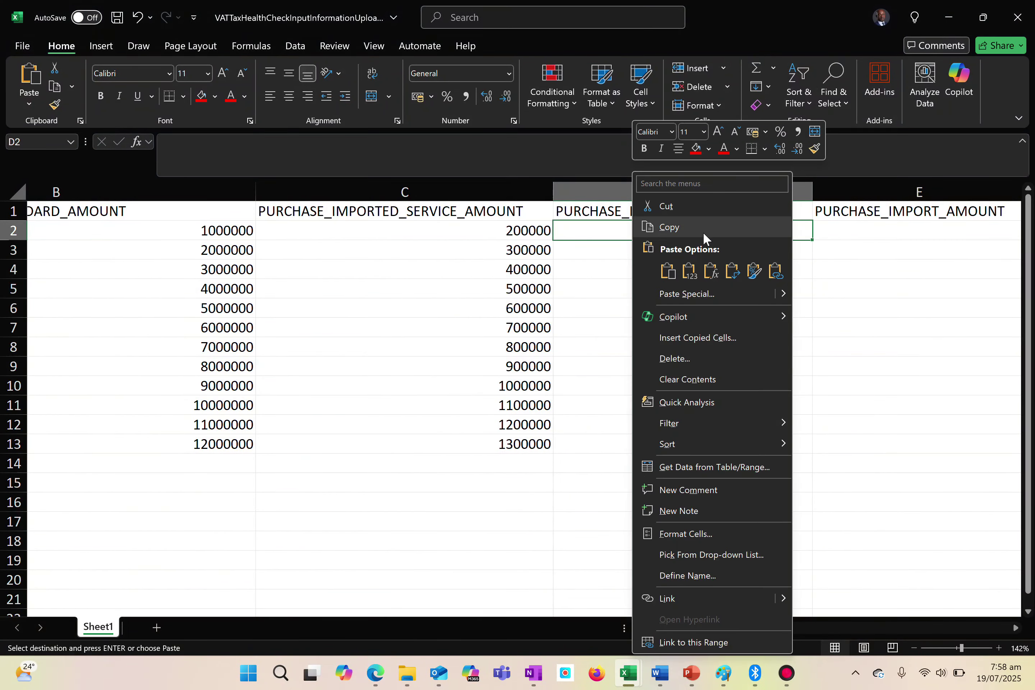
click(688, 270)
scroll(881, 228, right, 6)
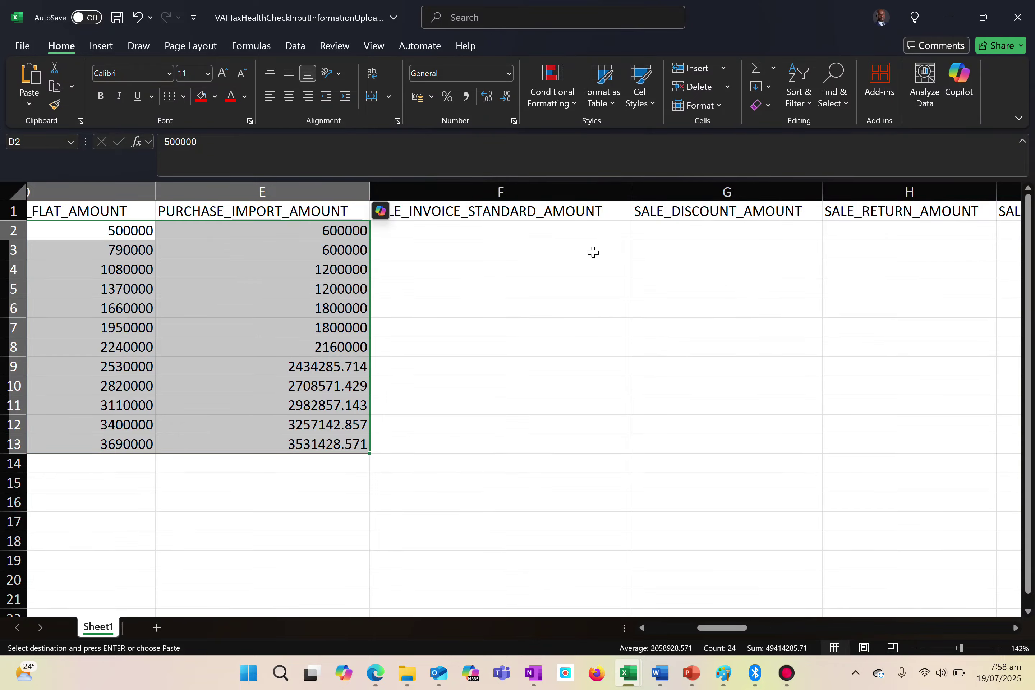
In the VAT template, copy the 2025 standard-VAT sales, discount sales and sales returns for January to December (B39:D50)
key(alt+Tab)
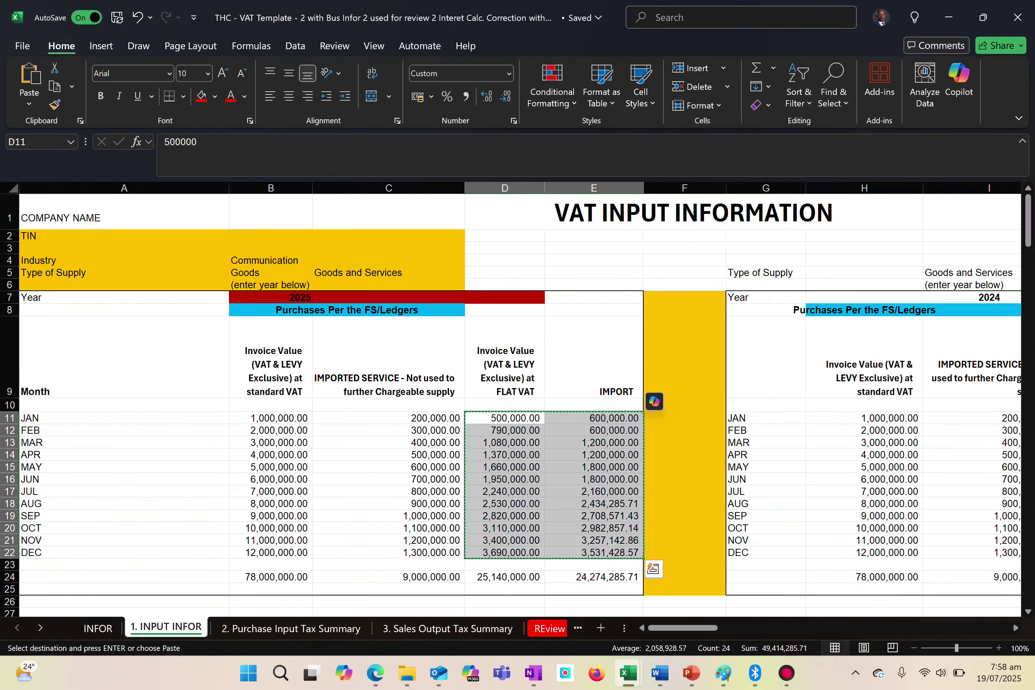
scroll(214, 460, down, 8)
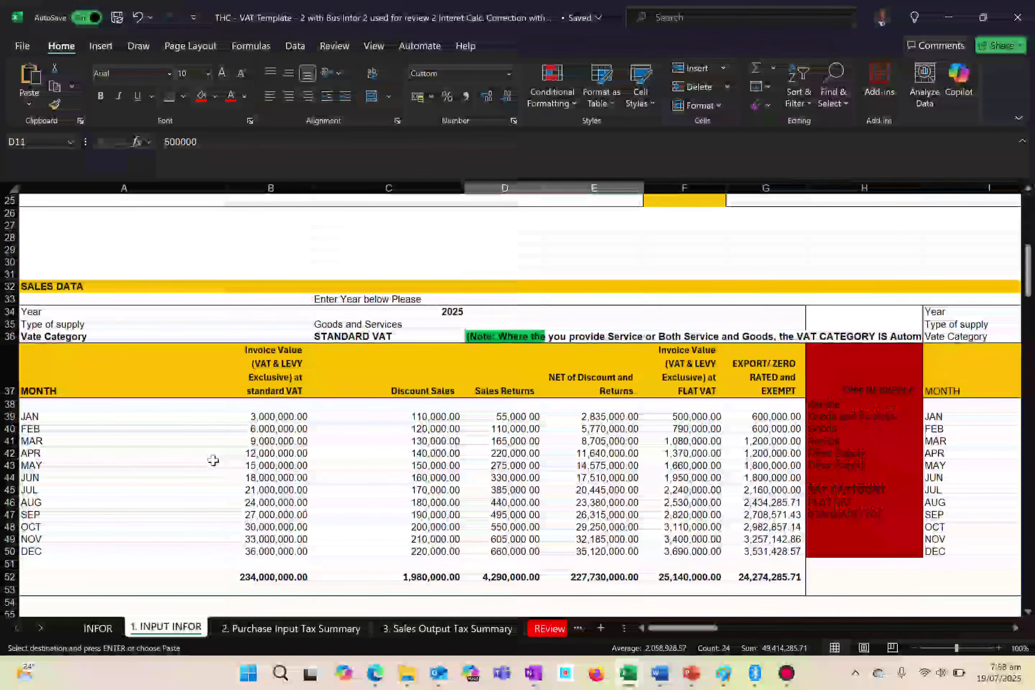
drag(234, 417, 401, 502)
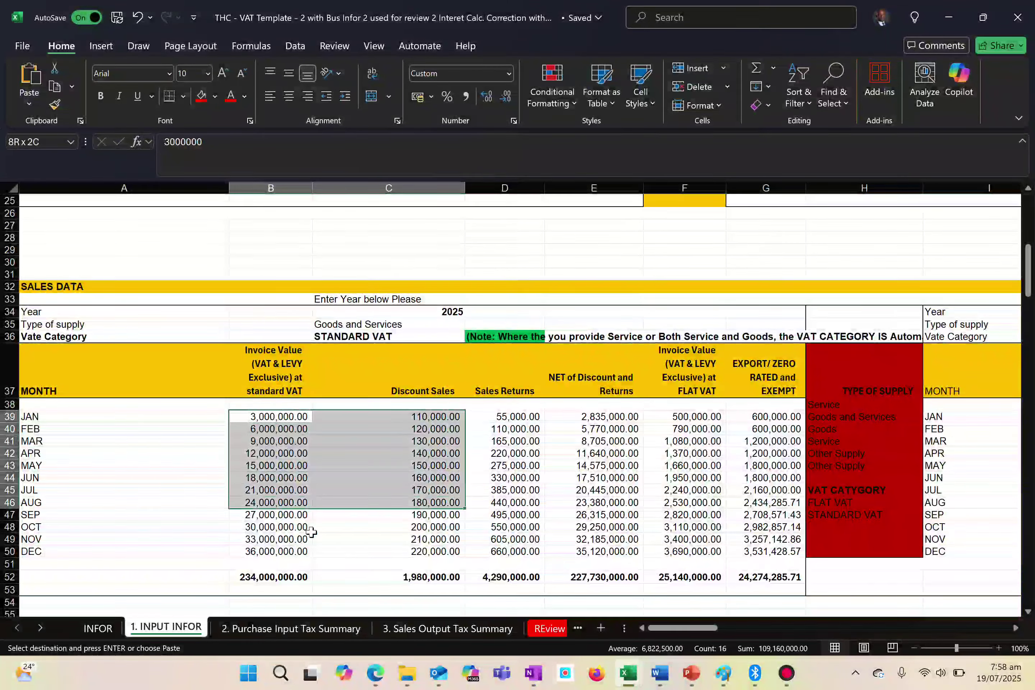
drag(311, 531, 288, 555)
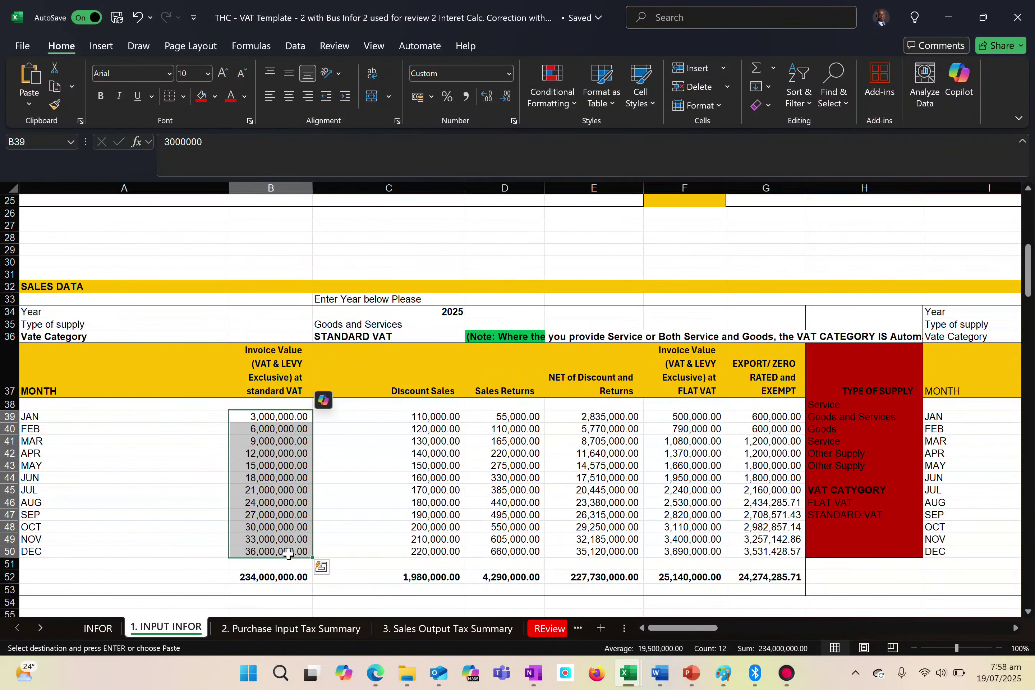
key(alt+Tab)
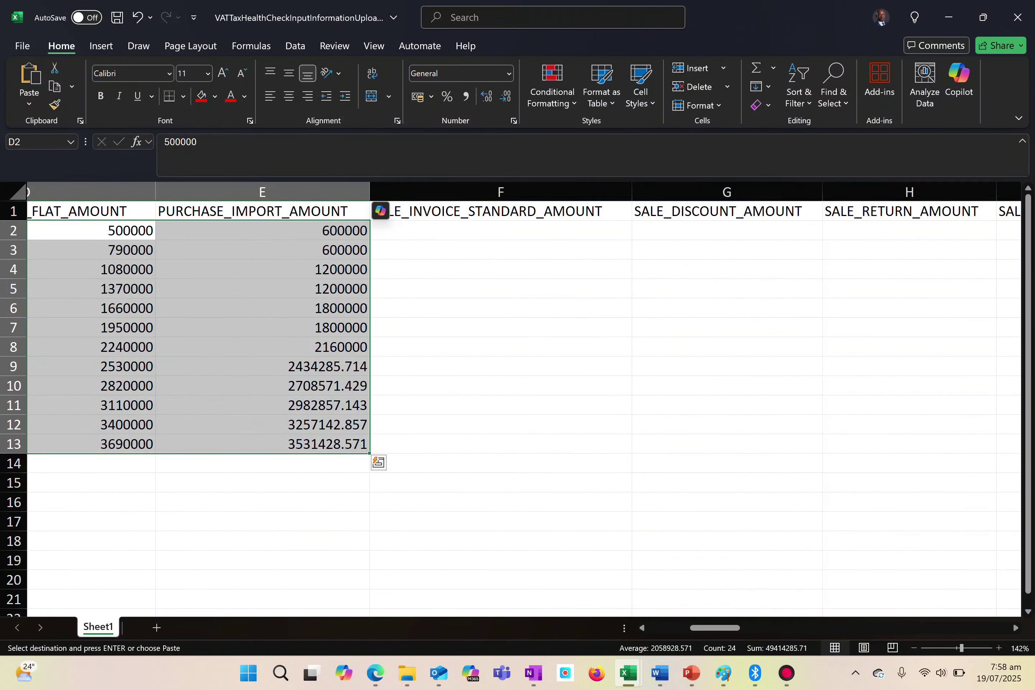
key(alt+Tab)
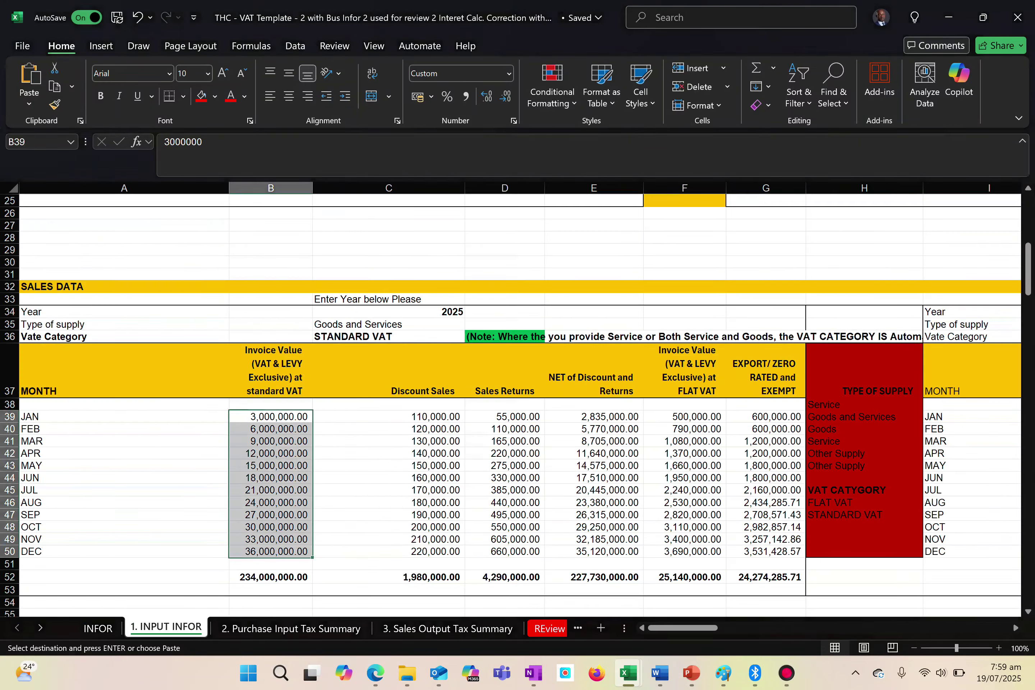
key(shift+Right)
key(shift+Right)
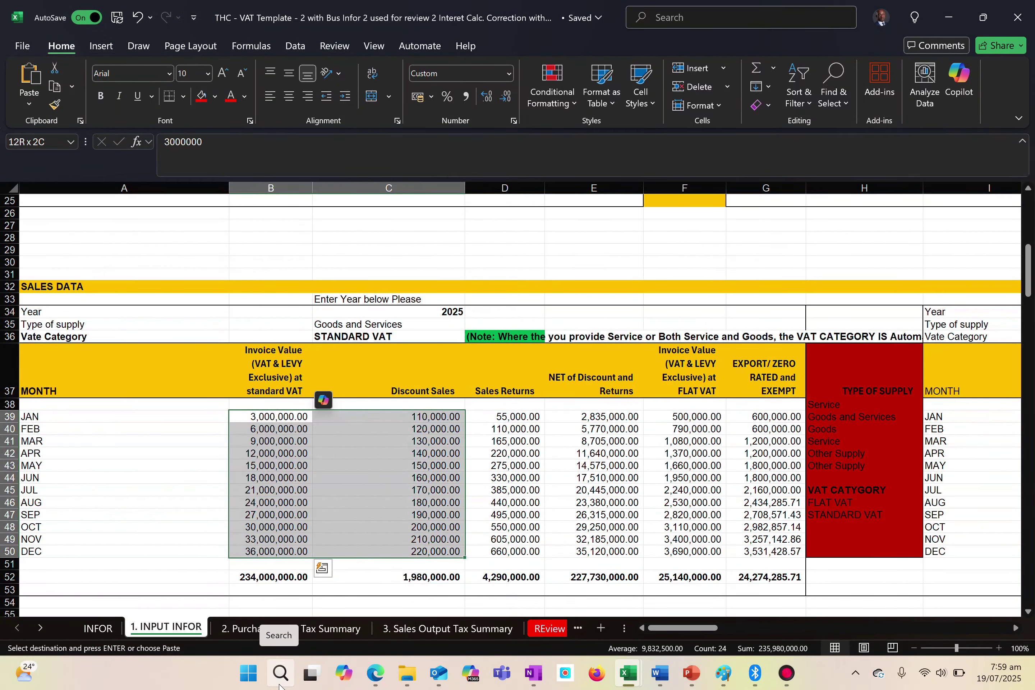
key(ctrl+c)
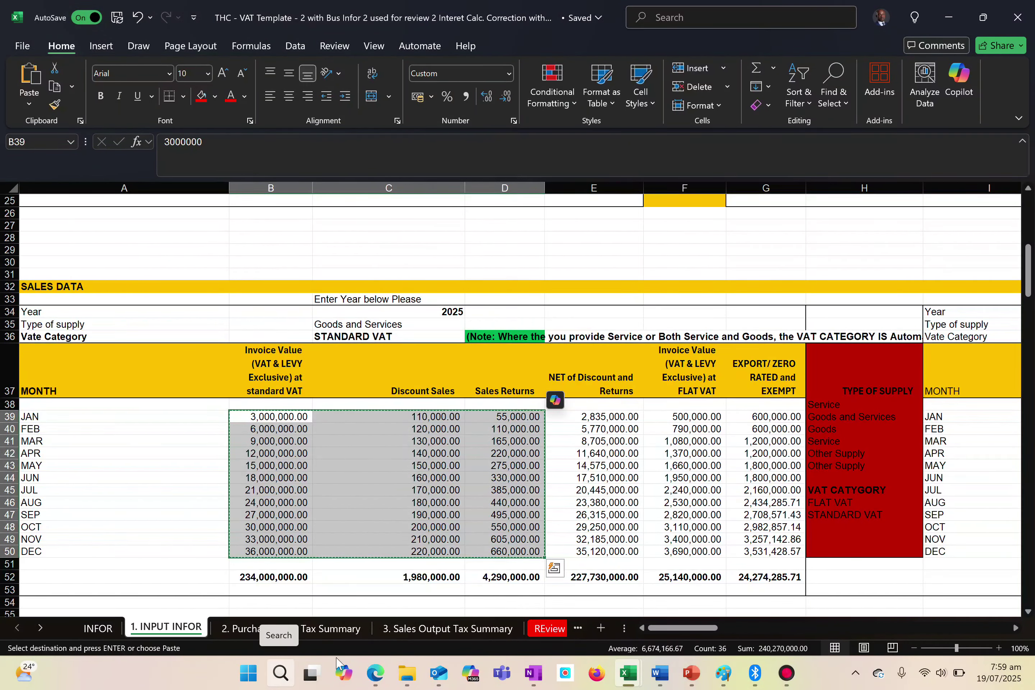
Paste the copied sales, discount and return figures as values into the upload workbook starting at cell F2, and select cell I2
key(alt+Tab)
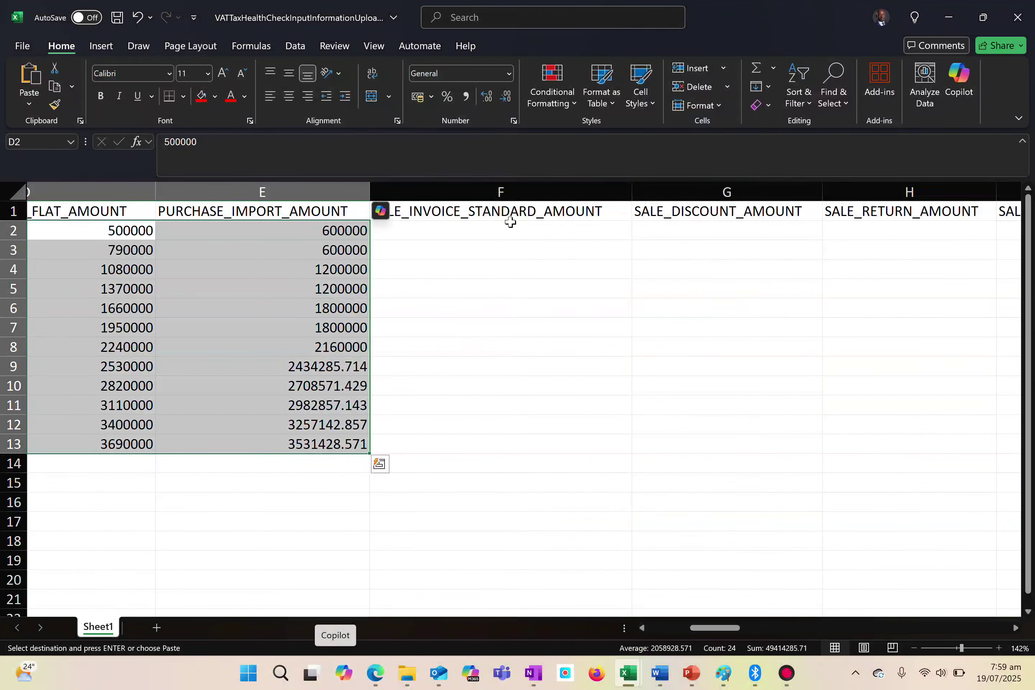
click(462, 228)
right_click(464, 231)
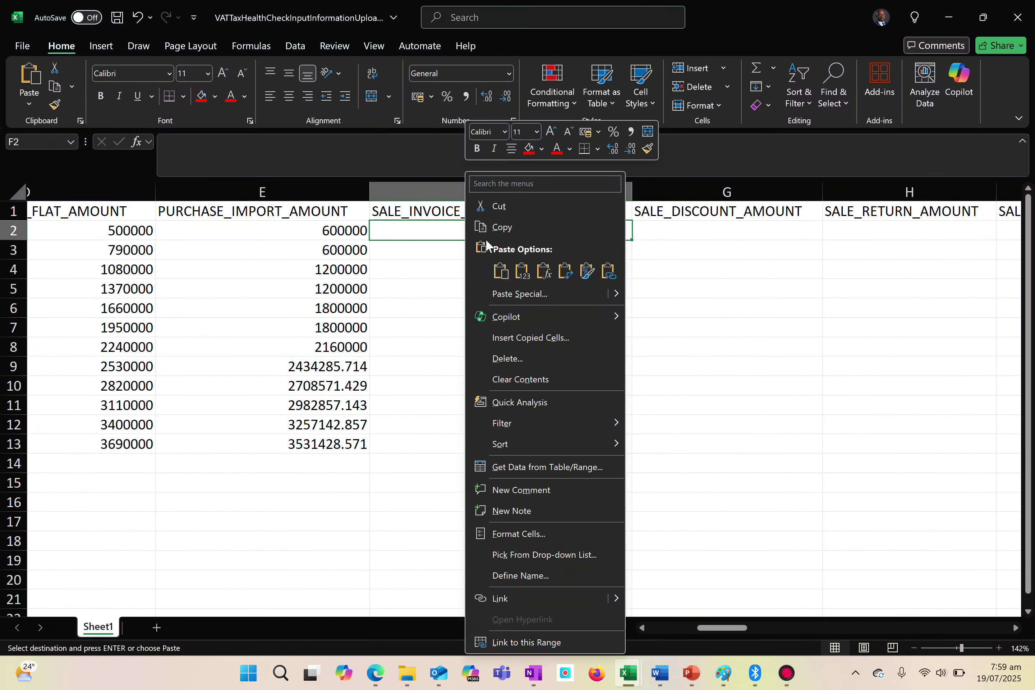
click(525, 271)
scroll(1007, 276, right, 5)
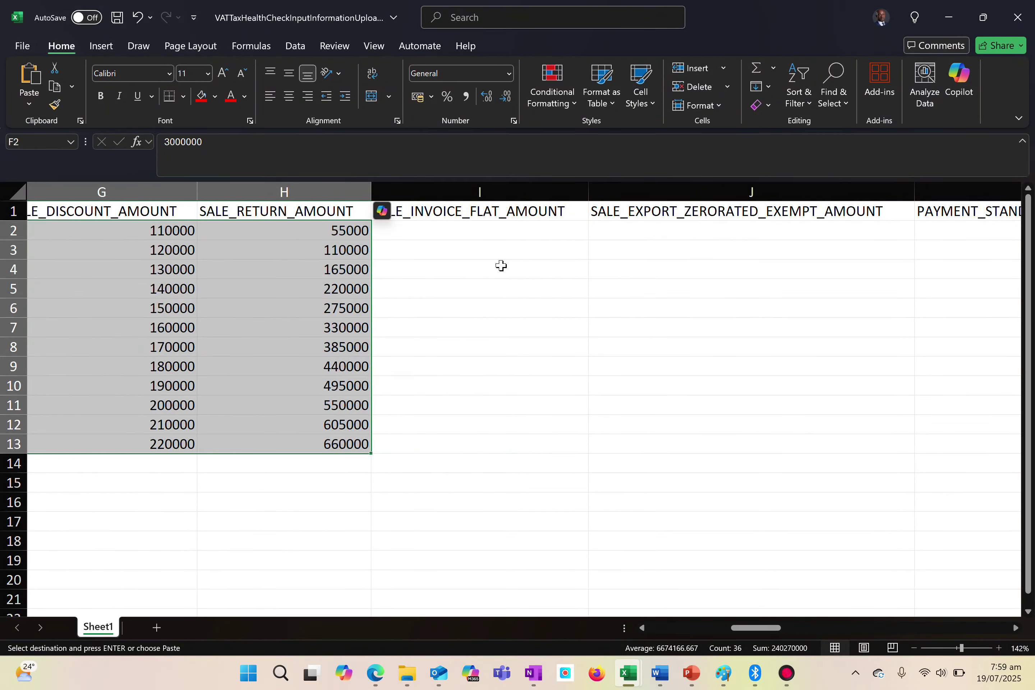
click(486, 232)
Examine the sales data tables for 2025, 2024 and 2023 in the VAT template's input sheet
key(alt+Tab)
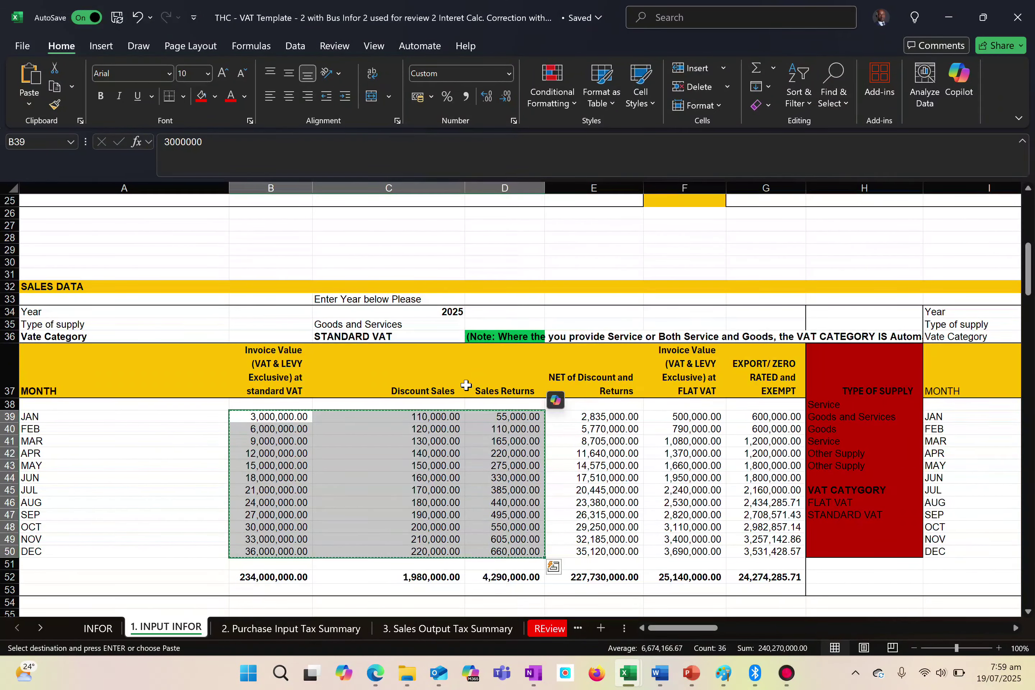
scroll(517, 401, down, 10)
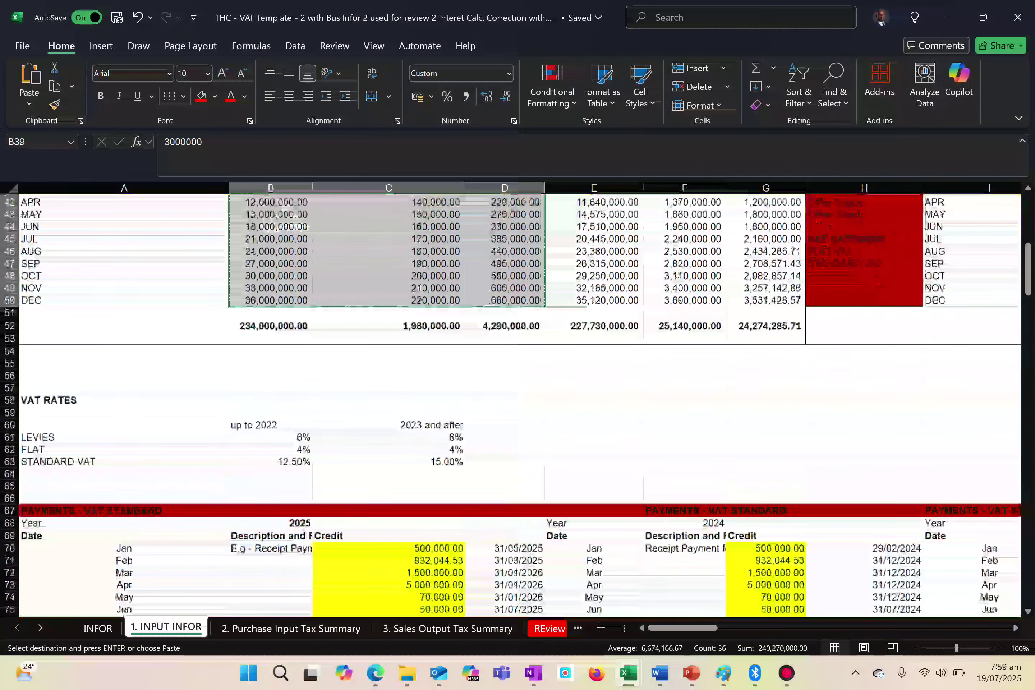
scroll(467, 289, up, 9)
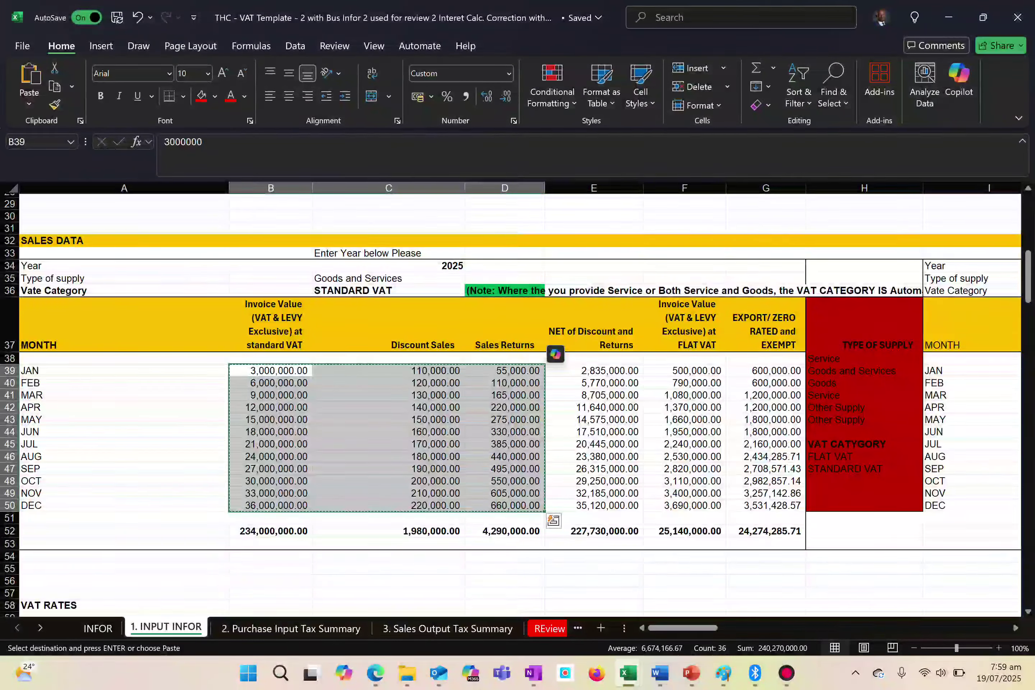
scroll(467, 290, right, 2)
scroll(520, 395, right, 4)
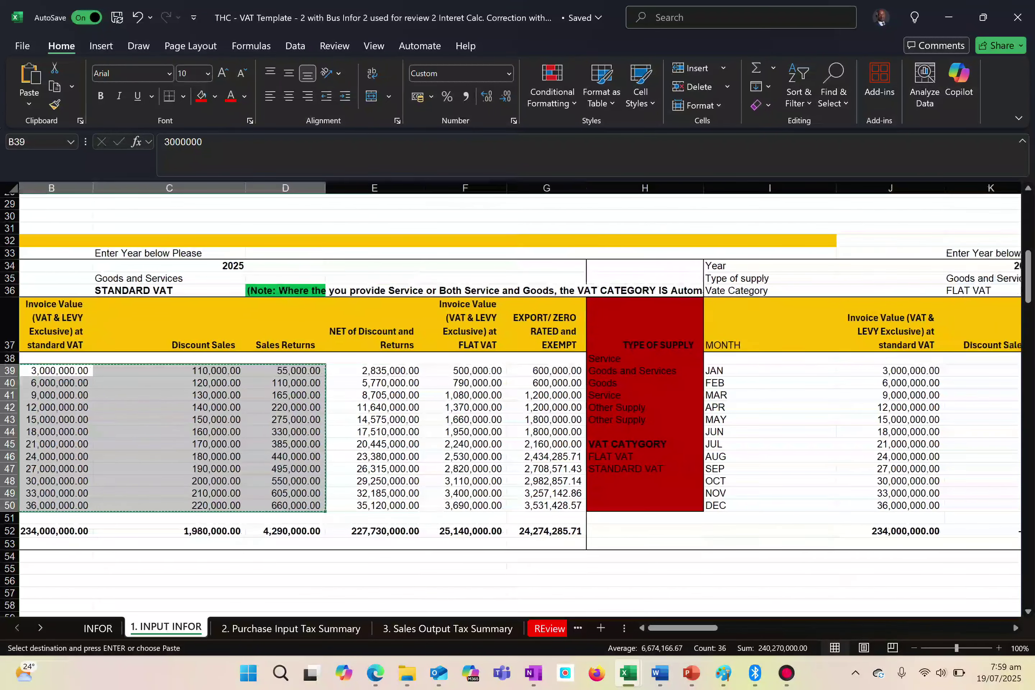
scroll(533, 385, right, 2)
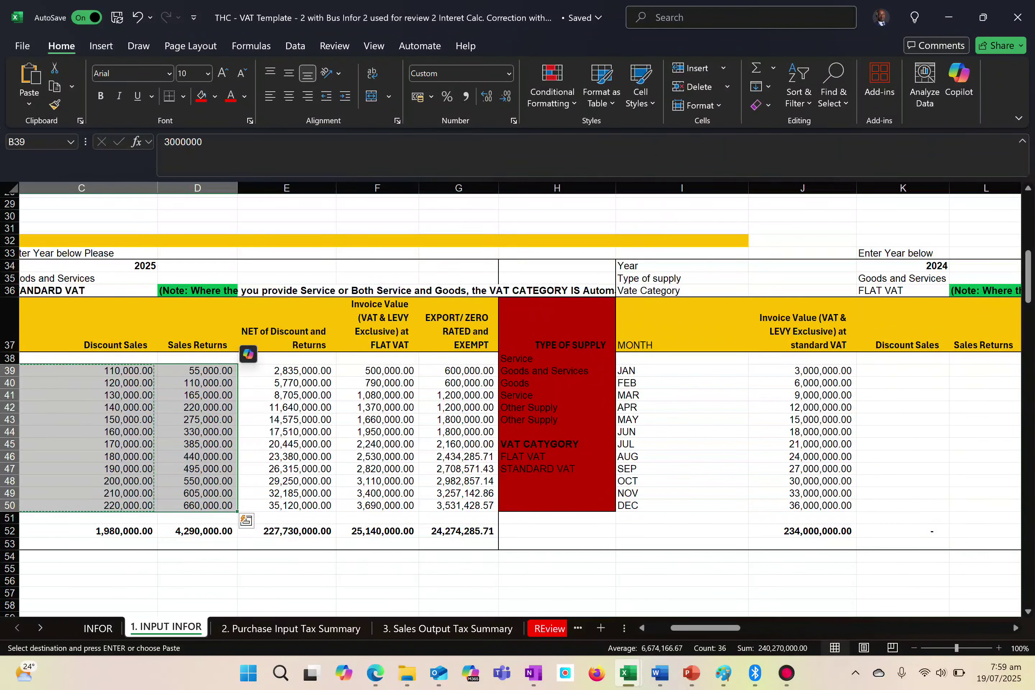
scroll(519, 400, right, 6)
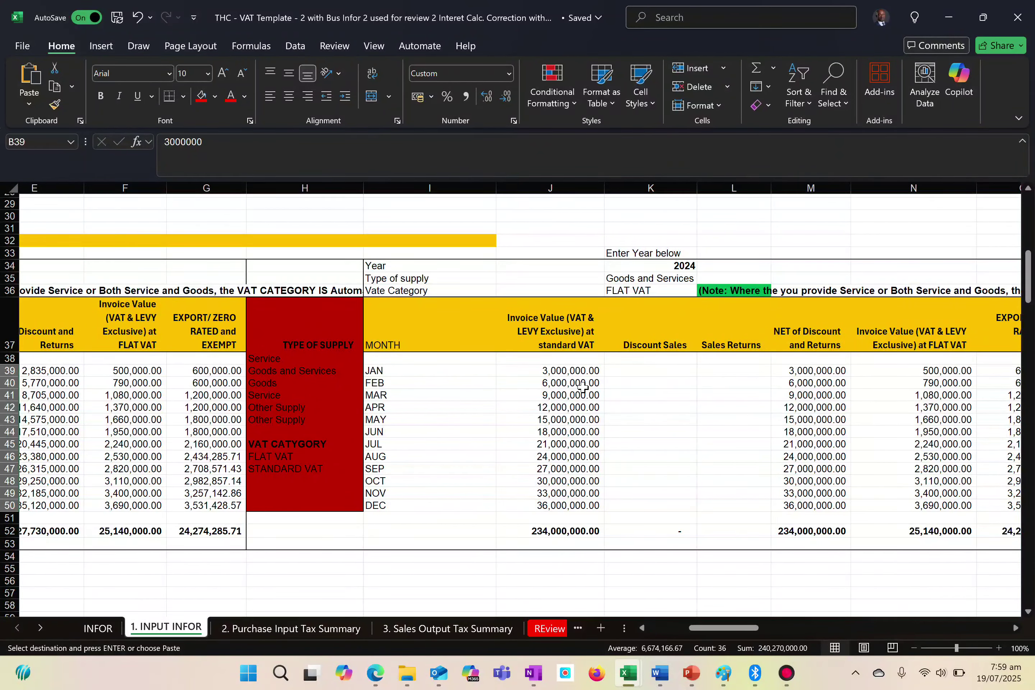
scroll(583, 388, right, 9)
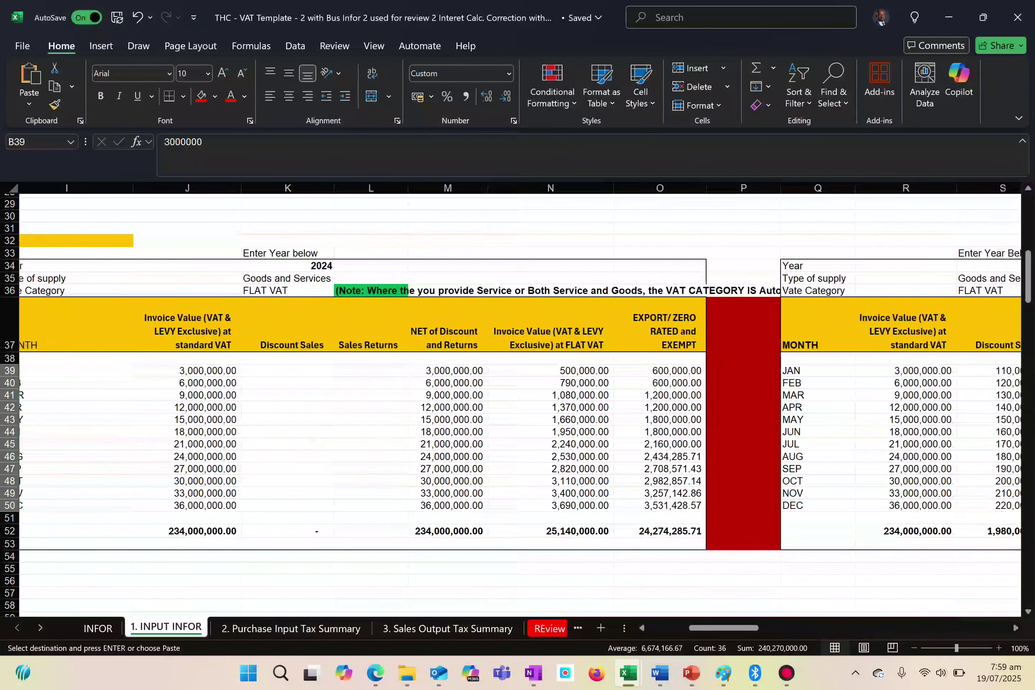
scroll(521, 370, right, 7)
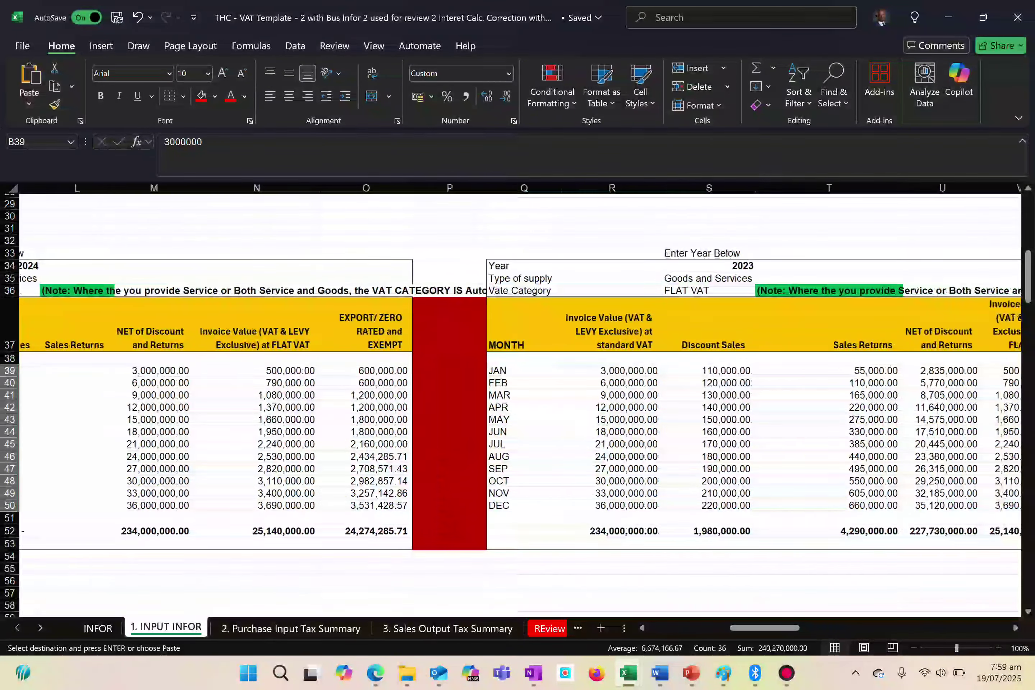
scroll(521, 369, right, 1)
scroll(521, 369, left, 8)
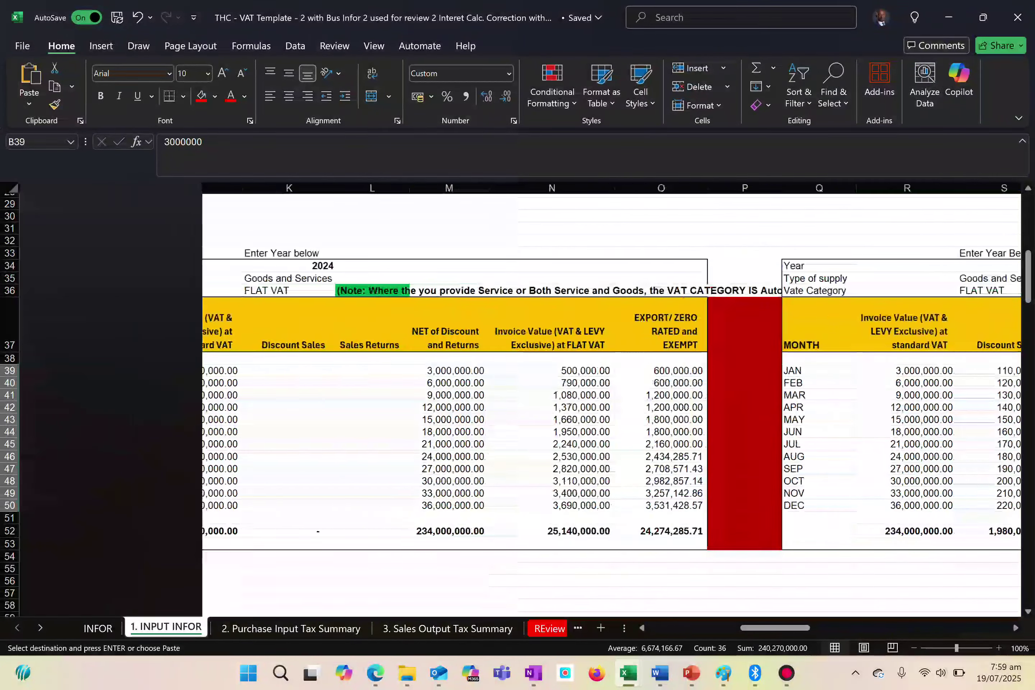
scroll(521, 370, right, 8)
scroll(521, 370, left, 20)
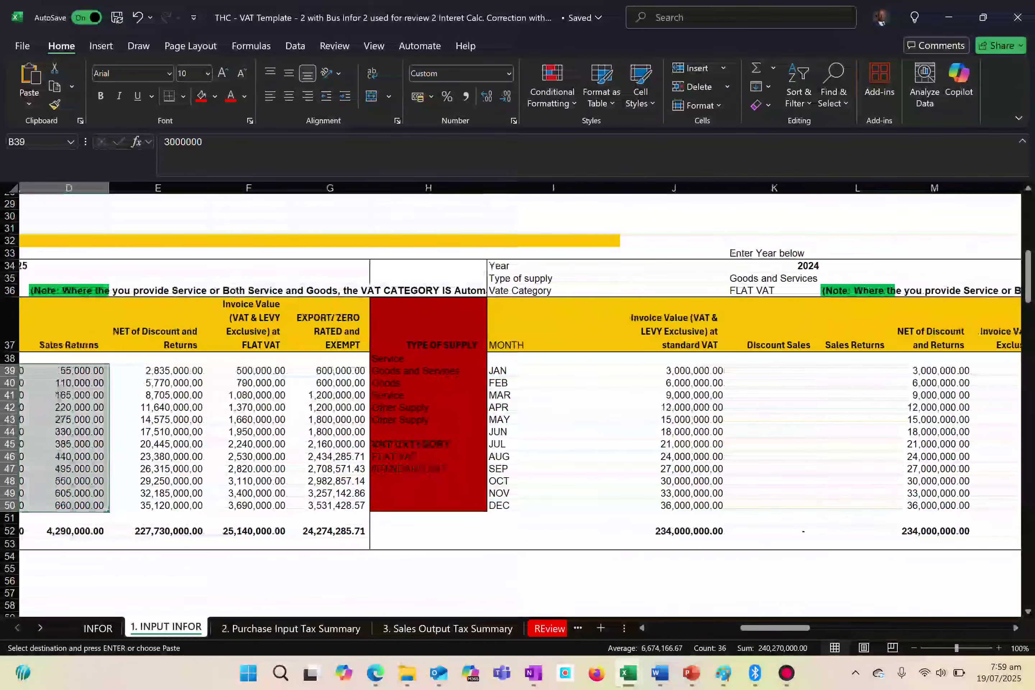
scroll(735, 383, left, 2)
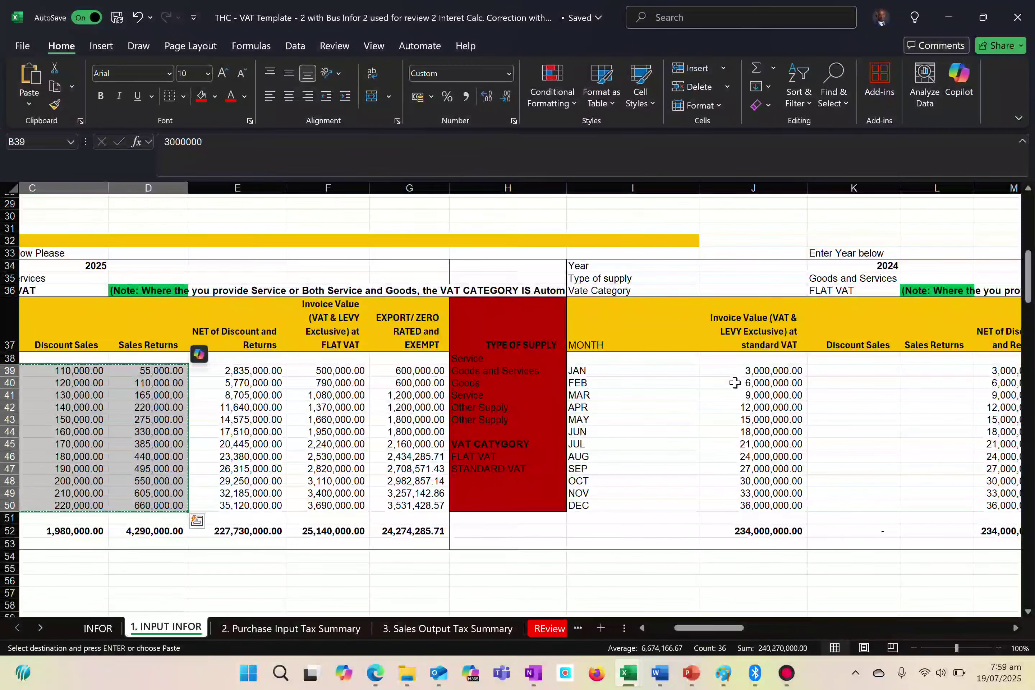
key(alt+Tab)
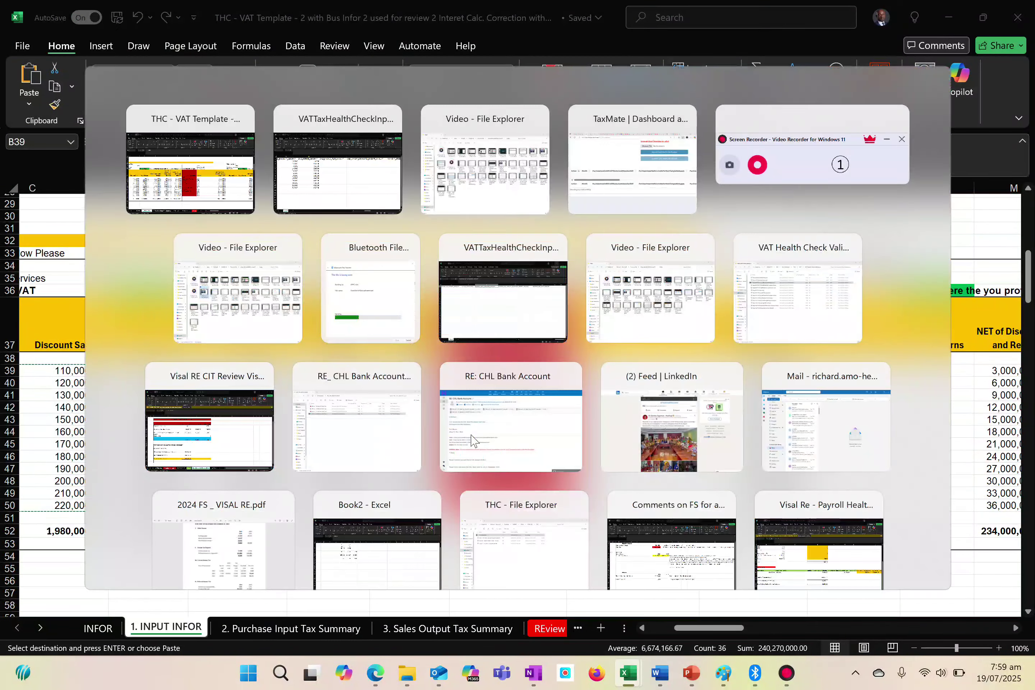
key(alt+Tab)
key(alt+Tab)
key(alt+Tab)
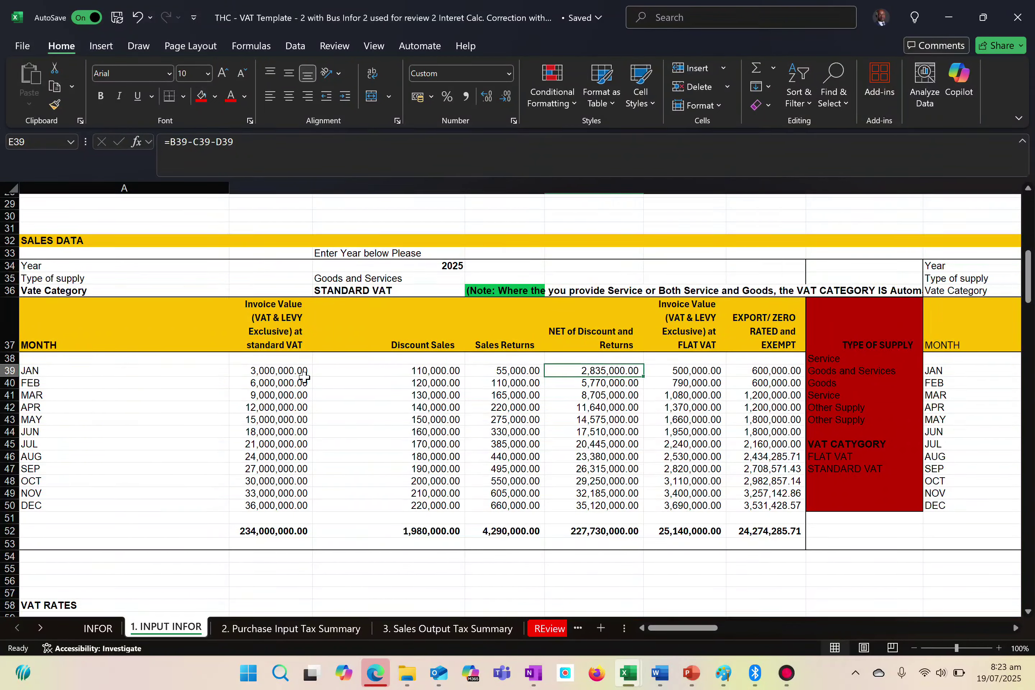
Copy the 2025 flat-VAT sales figures (F39:F50) and paste them as values into the upload workbook's SALE_INVOICE_FLAT_AMOUNT column from I2
click(693, 374)
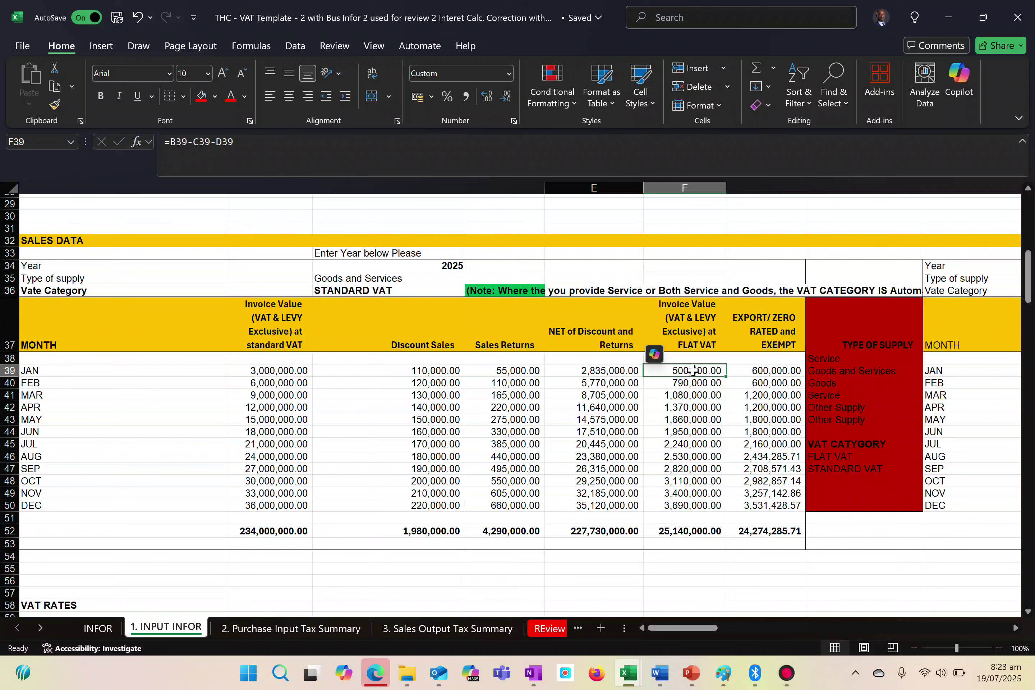
drag(692, 376, 684, 507)
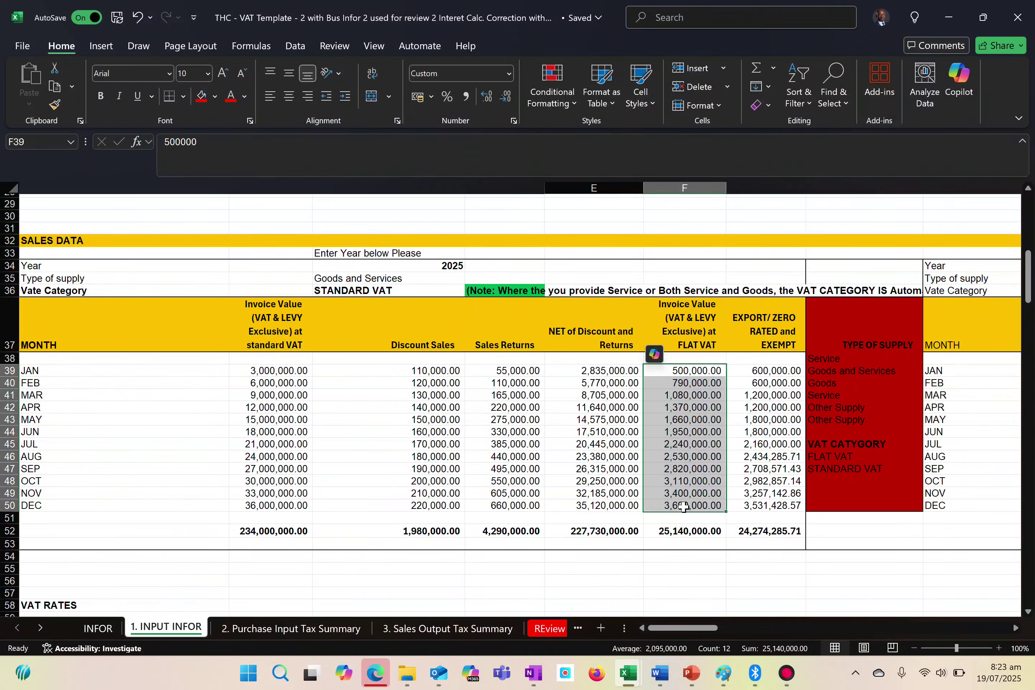
key(ctrl+c)
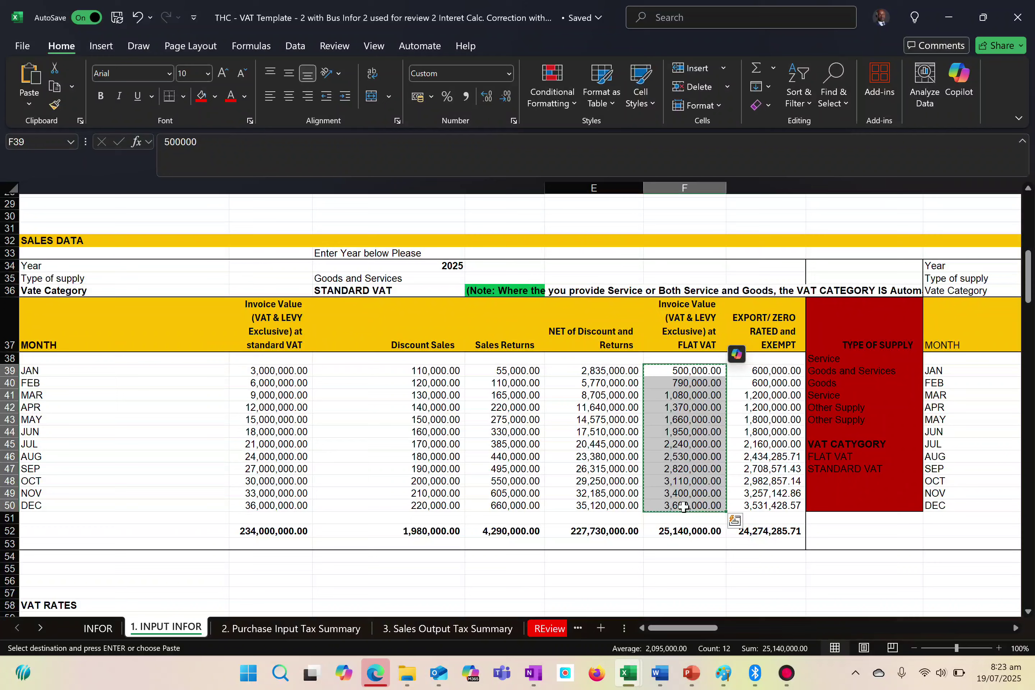
key(alt+Tab)
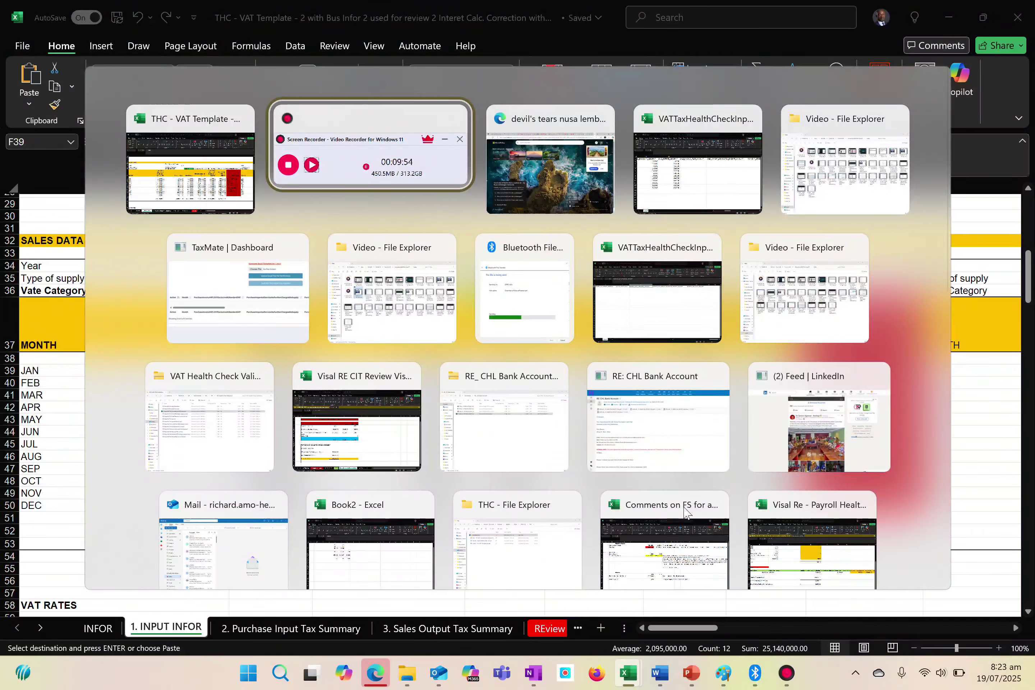
key(alt+Tab)
key(alt+Tab)
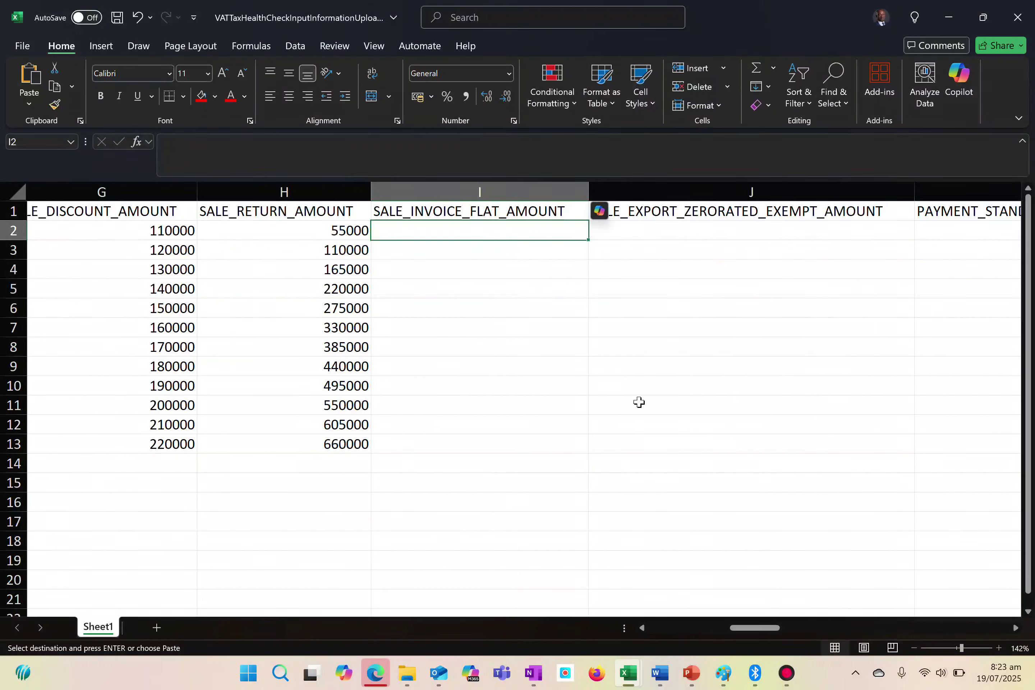
right_click(460, 230)
click(516, 270)
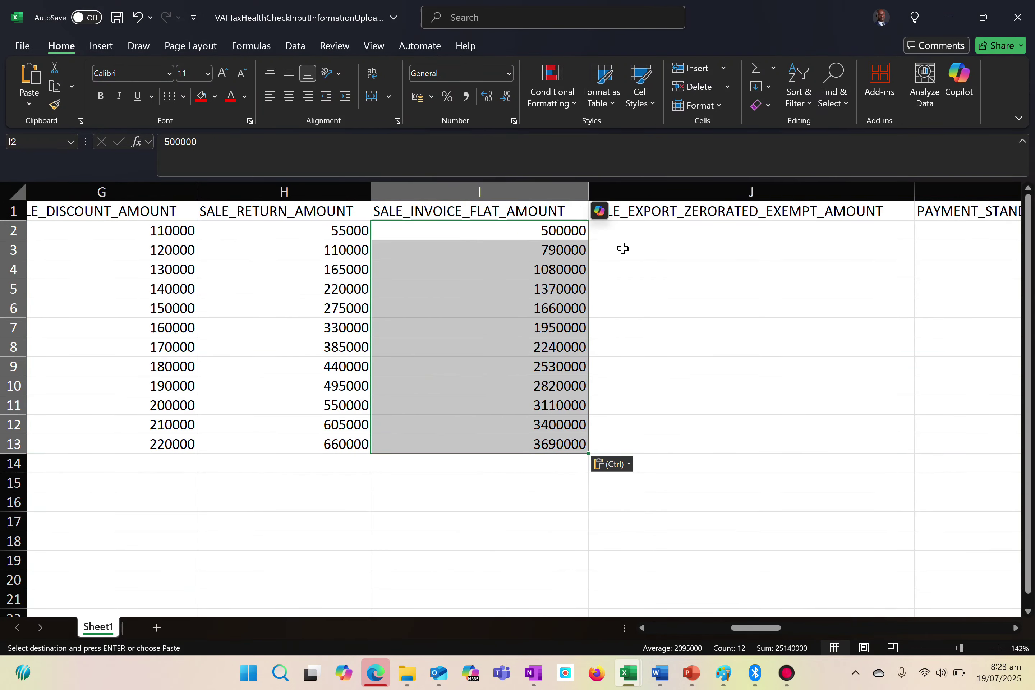
Copy the 2025 export/zero-rated and exempt sales (G39:G50) from the VAT template and paste them as values into SALE_EXPORT_ZERORATED_EXEMPT_AMOUNT from J2 in the upload workbook
key(alt+Tab)
drag(784, 371, 771, 504)
key(ctrl+c)
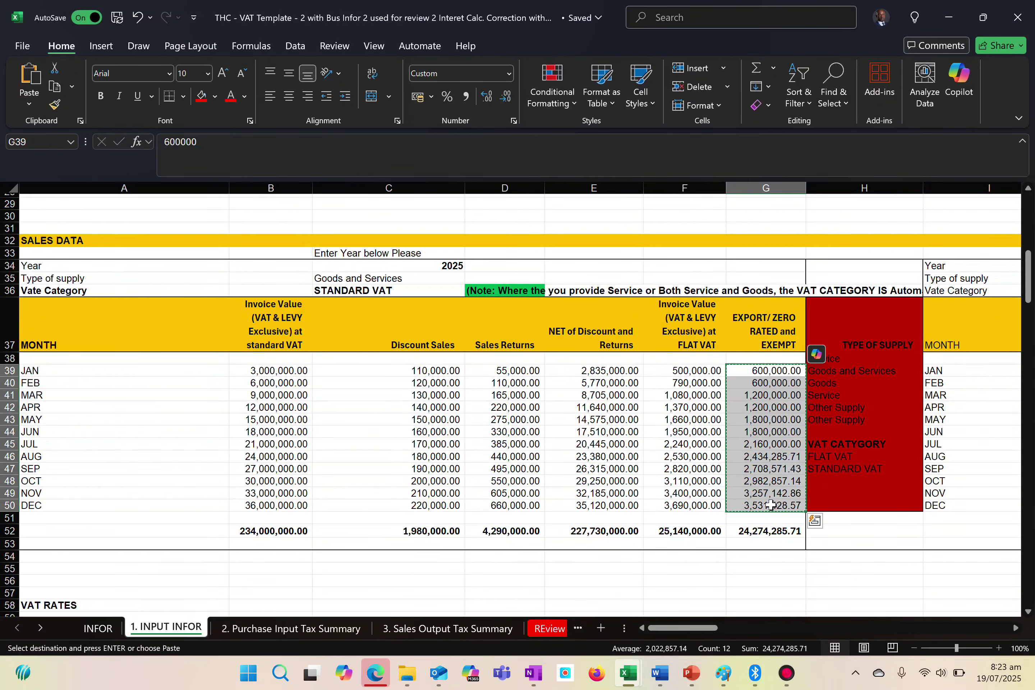
key(alt+Tab)
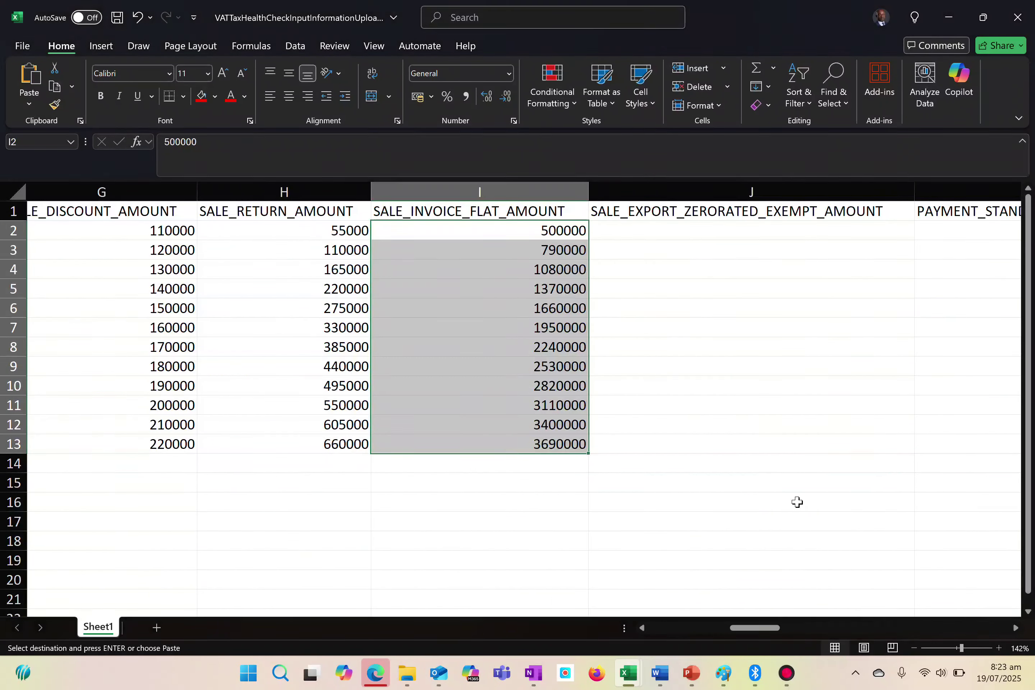
click(648, 232)
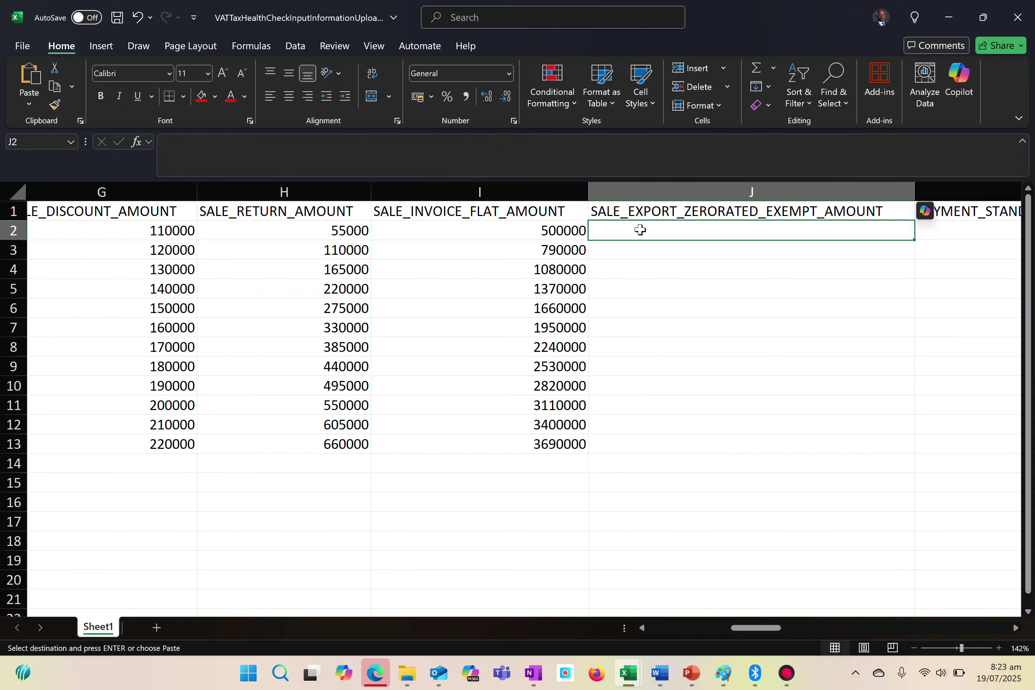
right_click(625, 230)
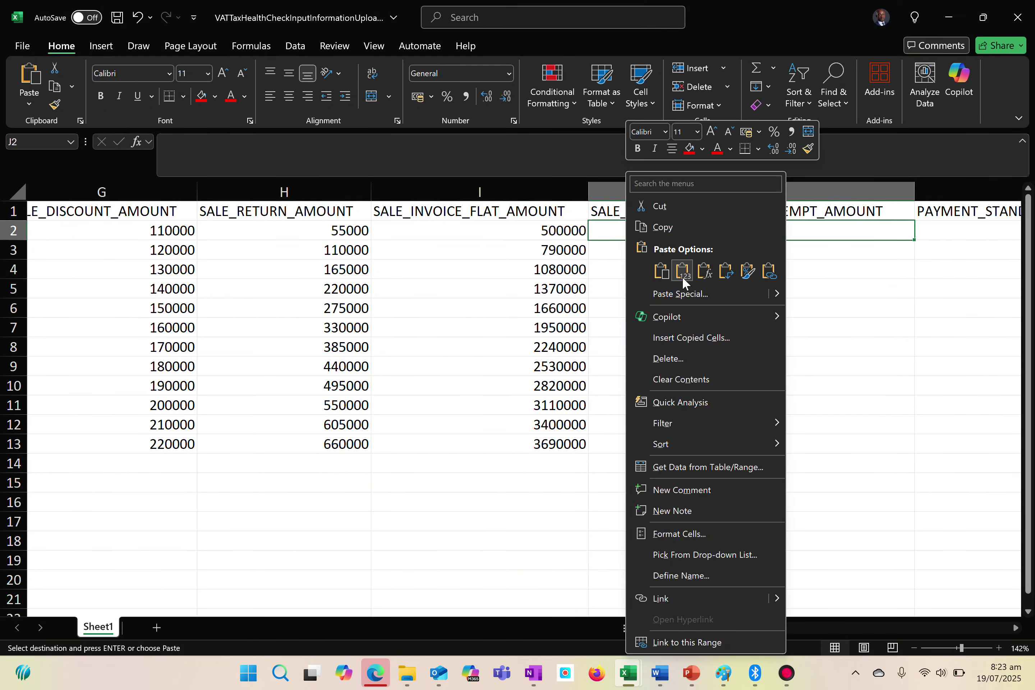
click(683, 277)
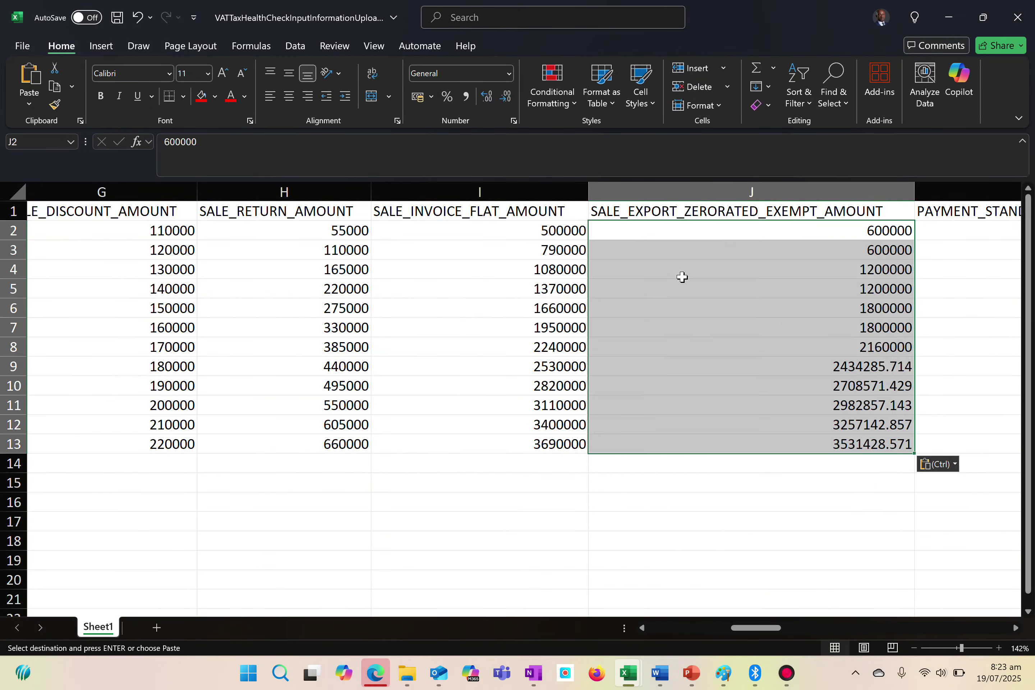
In the VAT template, copy the January to December 2025 standard-VAT payment credits (C70:C81) and return to the upload workbook
scroll(749, 281, right, 3)
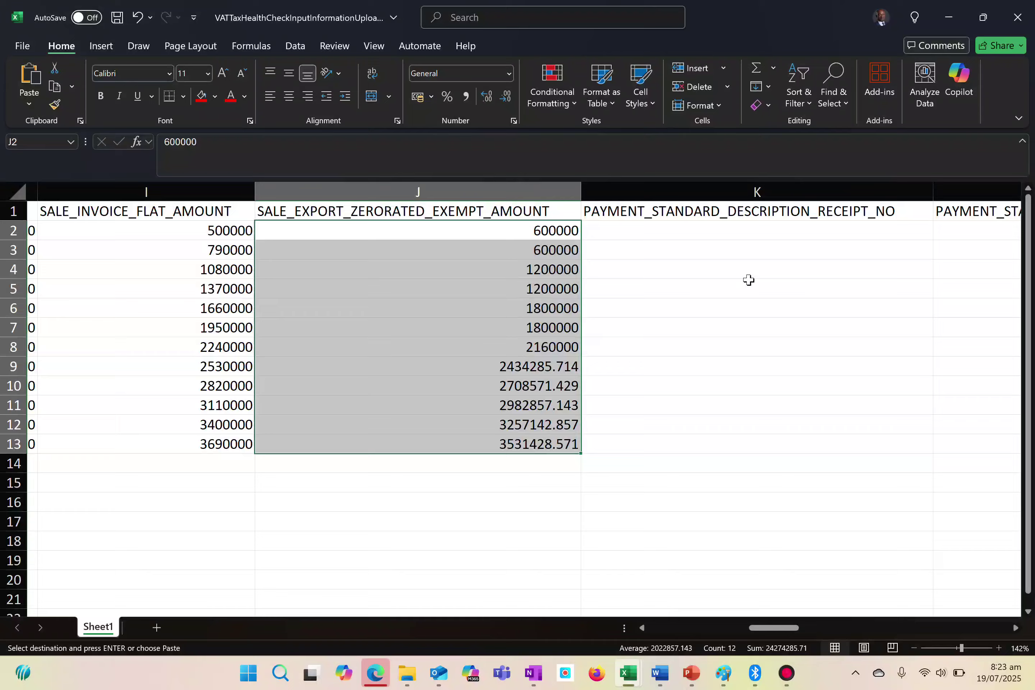
key(alt+Tab)
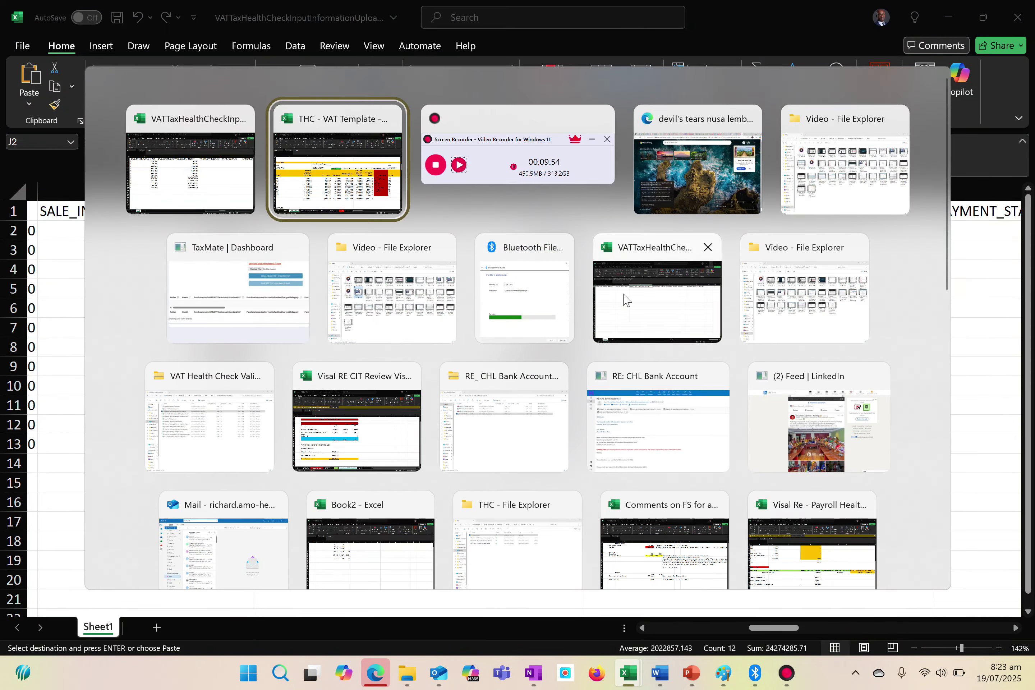
click(346, 169)
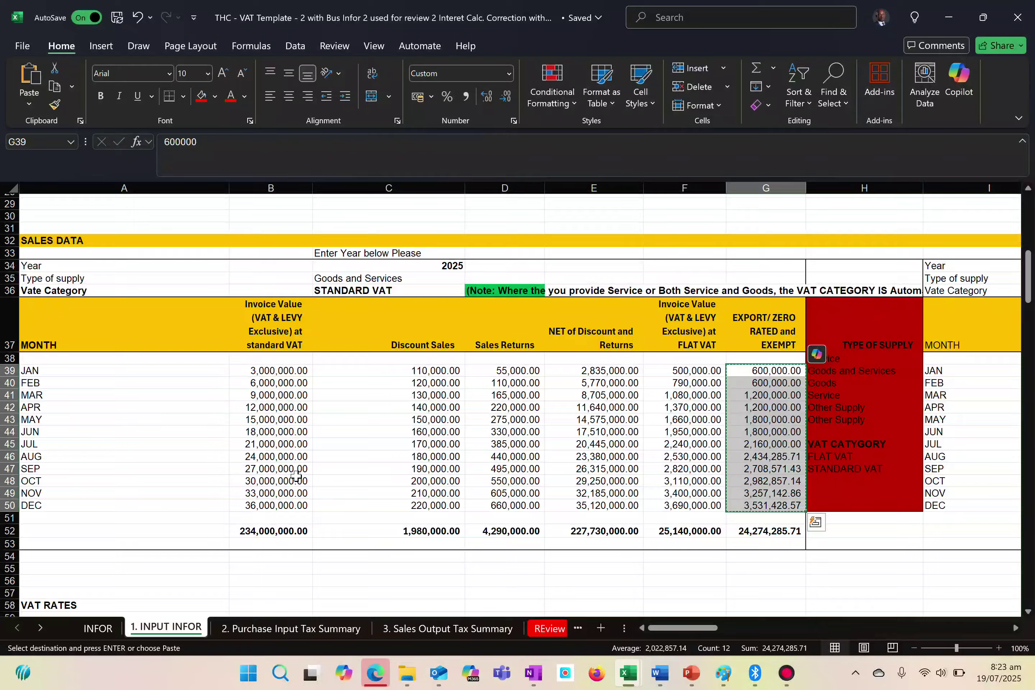
scroll(517, 401, down, 10)
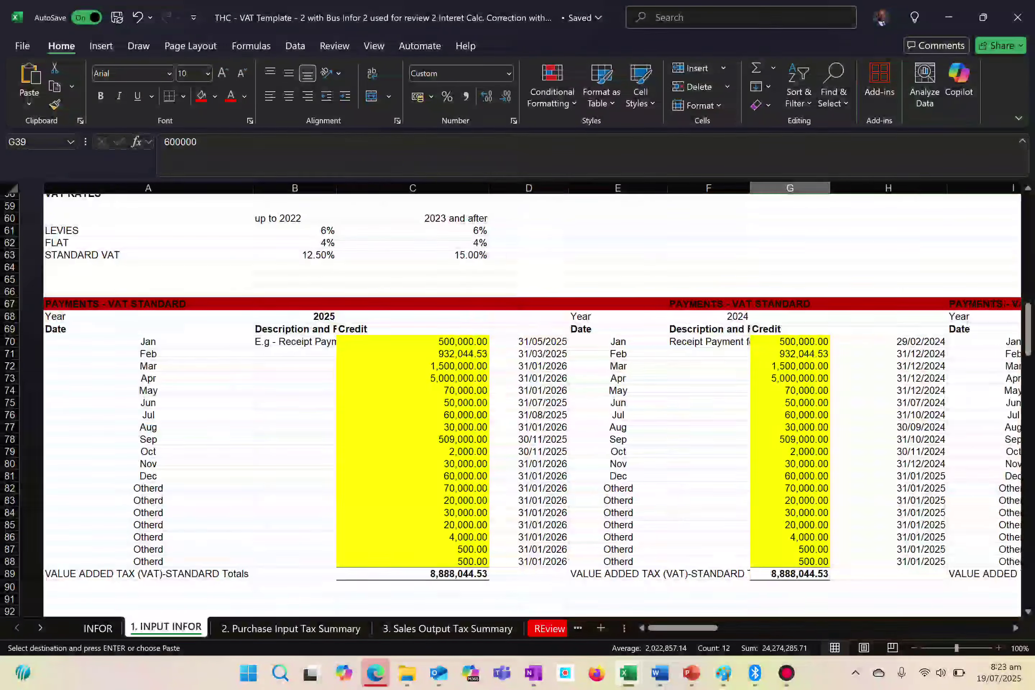
scroll(516, 400, right, 1)
scroll(516, 400, left, 1)
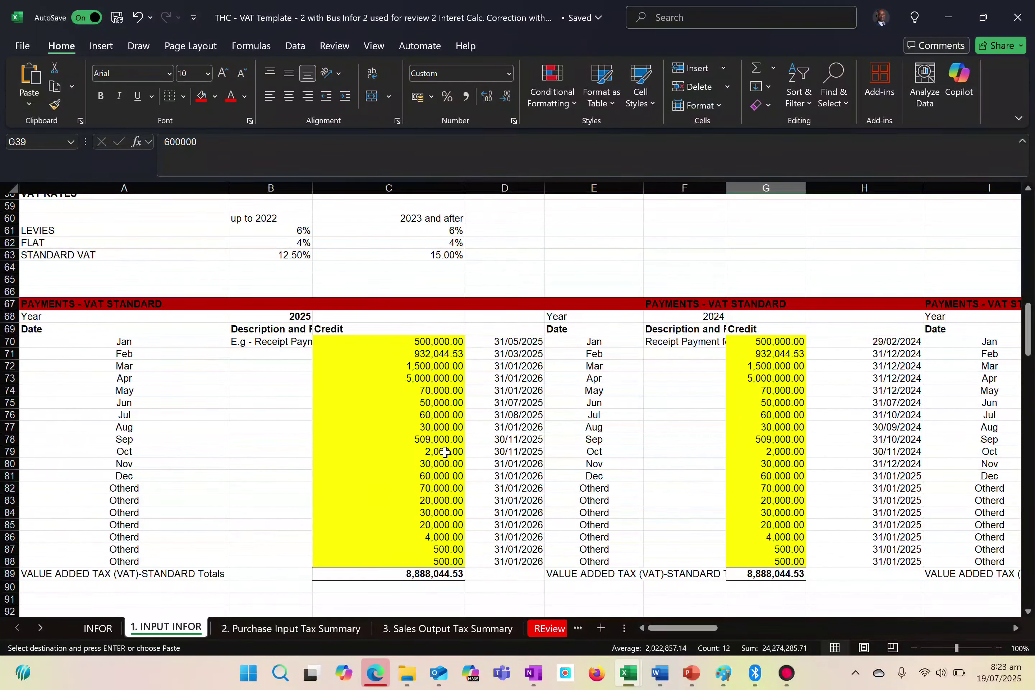
click(435, 344)
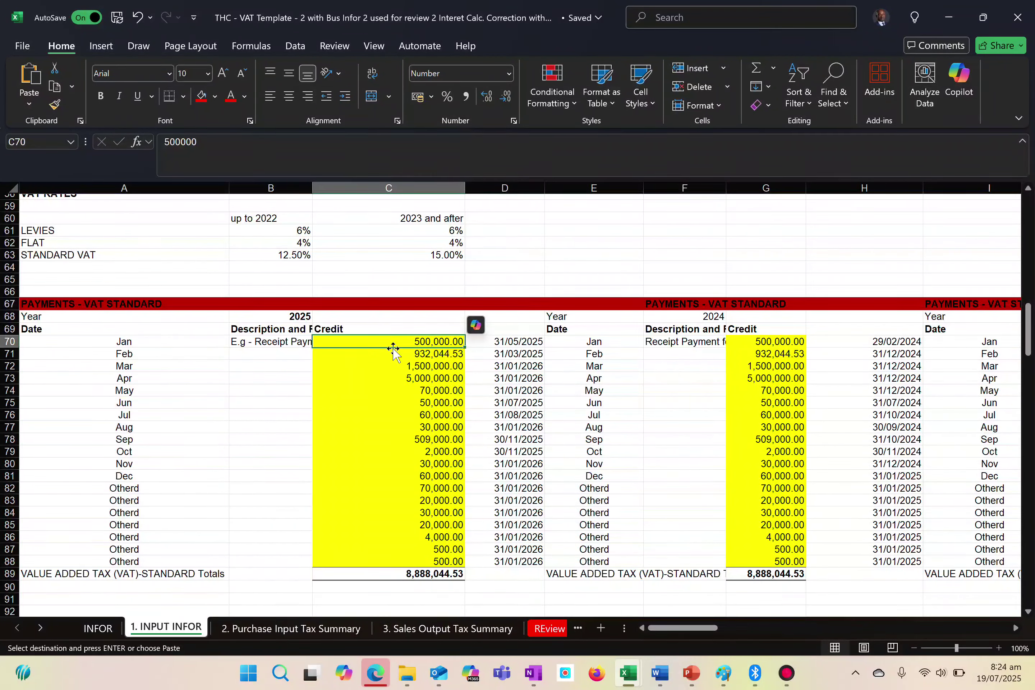
drag(386, 340, 398, 470)
key(ctrl+c)
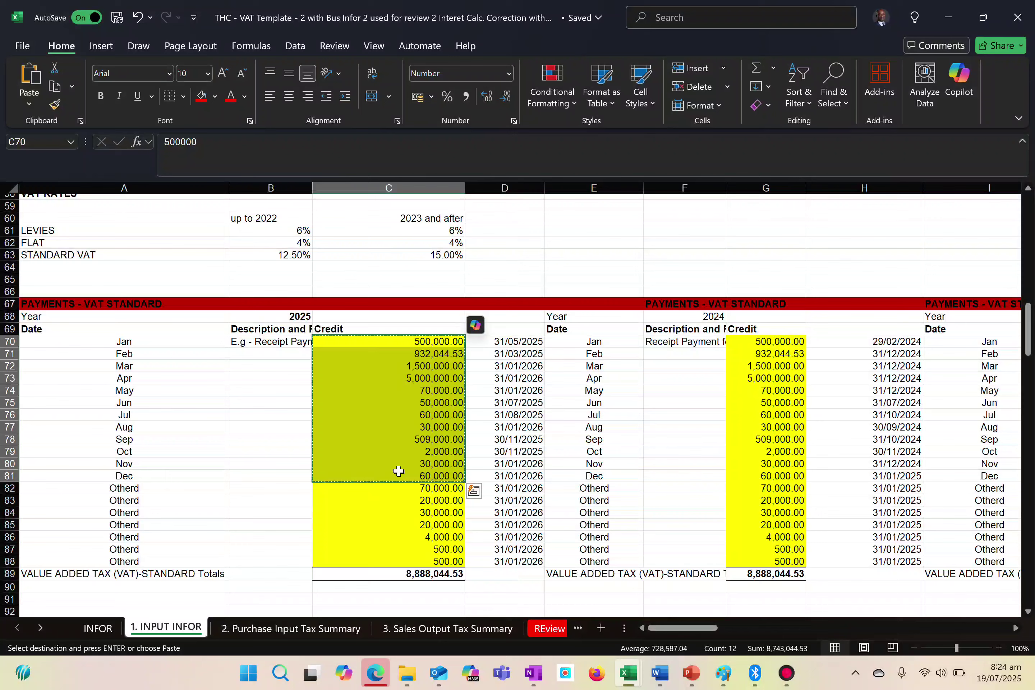
key(alt+Tab)
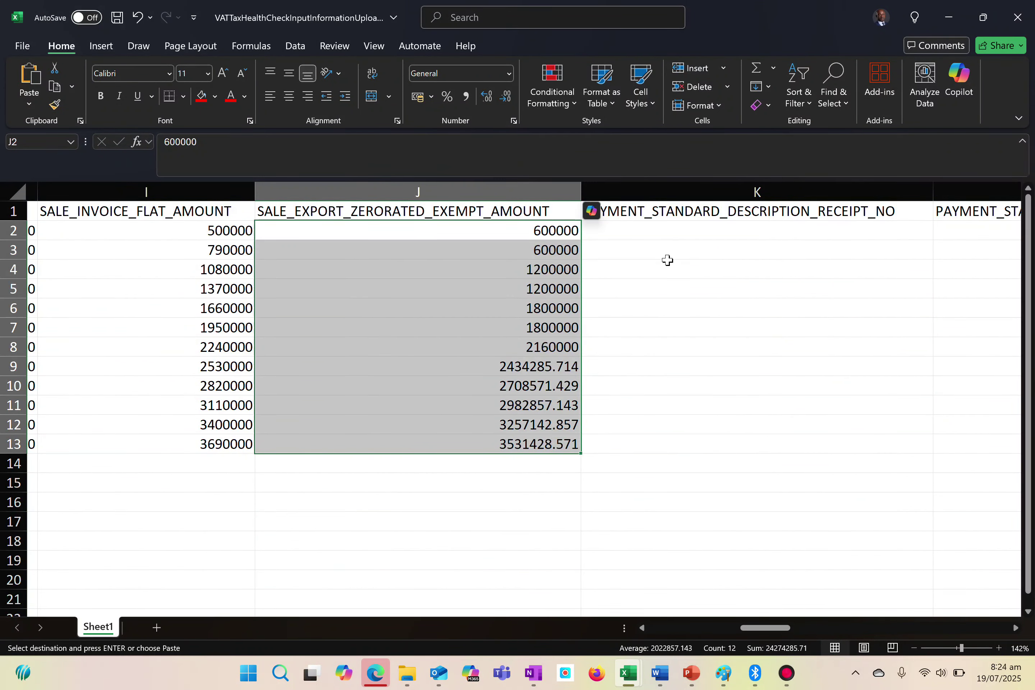
click(641, 235)
right_click(640, 234)
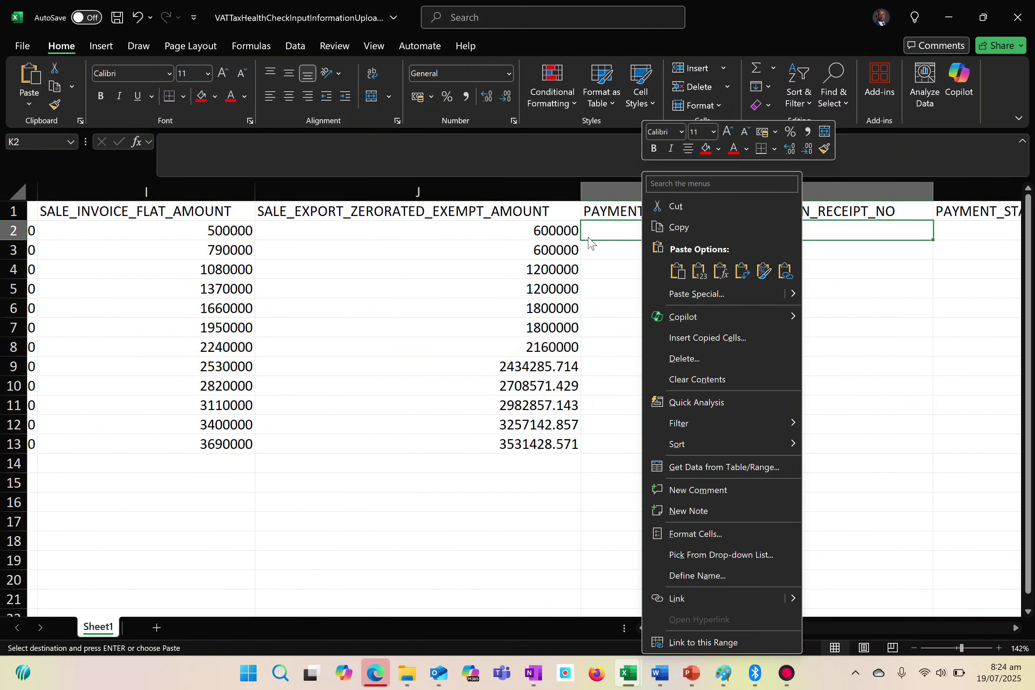
key(Escape)
Paste the copied standard-VAT payment credits as values into the PAYMENT_STANDARD_AMOUNT column from L2
scroll(940, 212, right, 3)
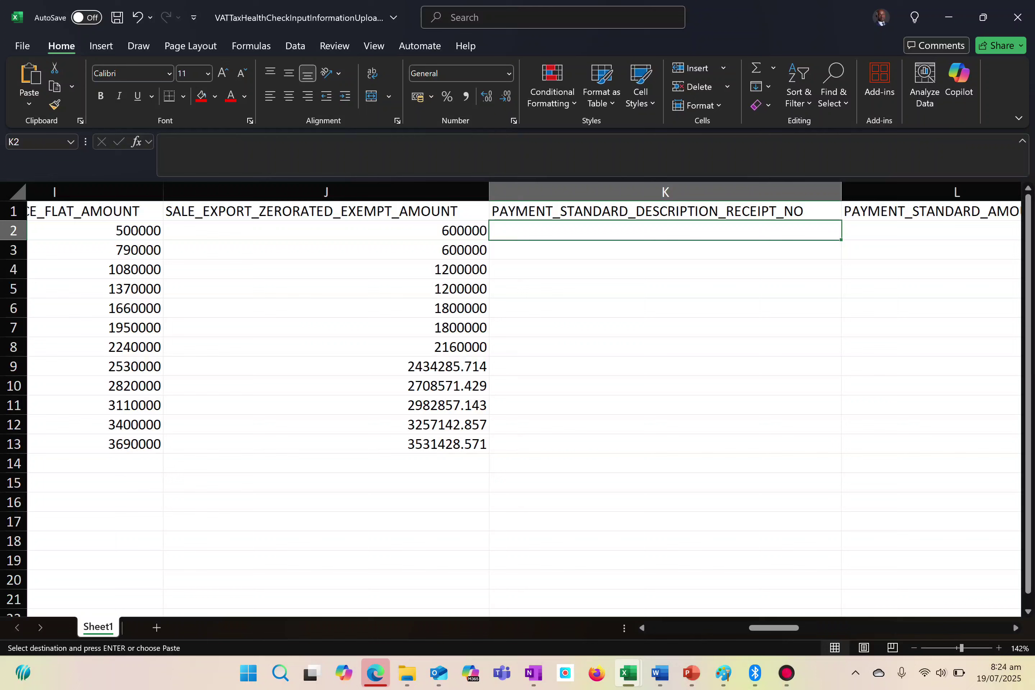
click(841, 231)
scroll(846, 230, right, 6)
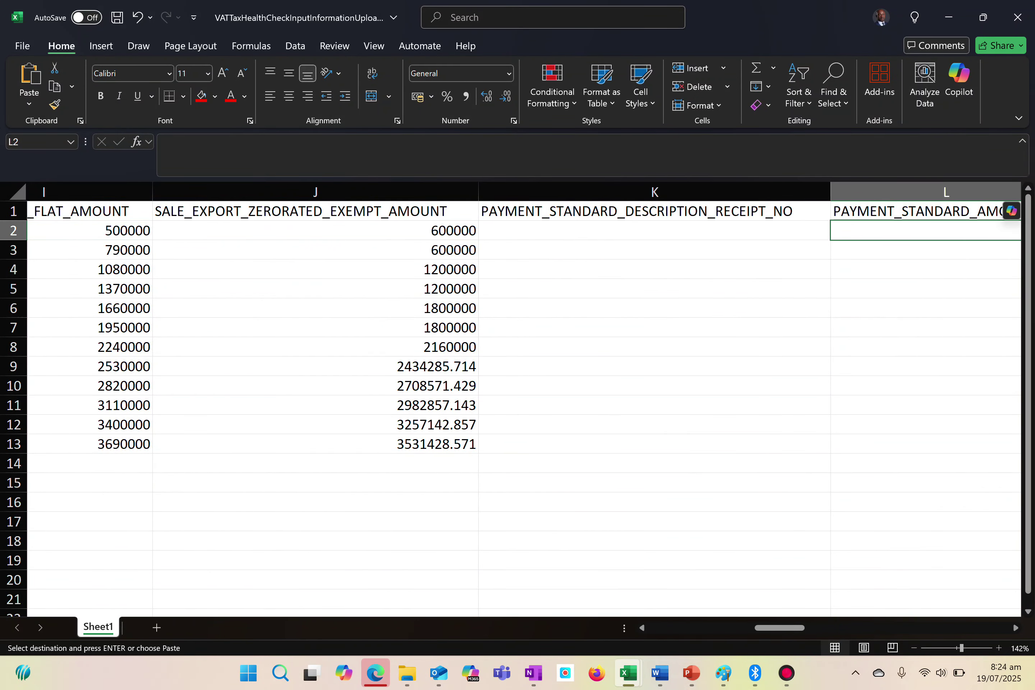
scroll(722, 243, right, 1)
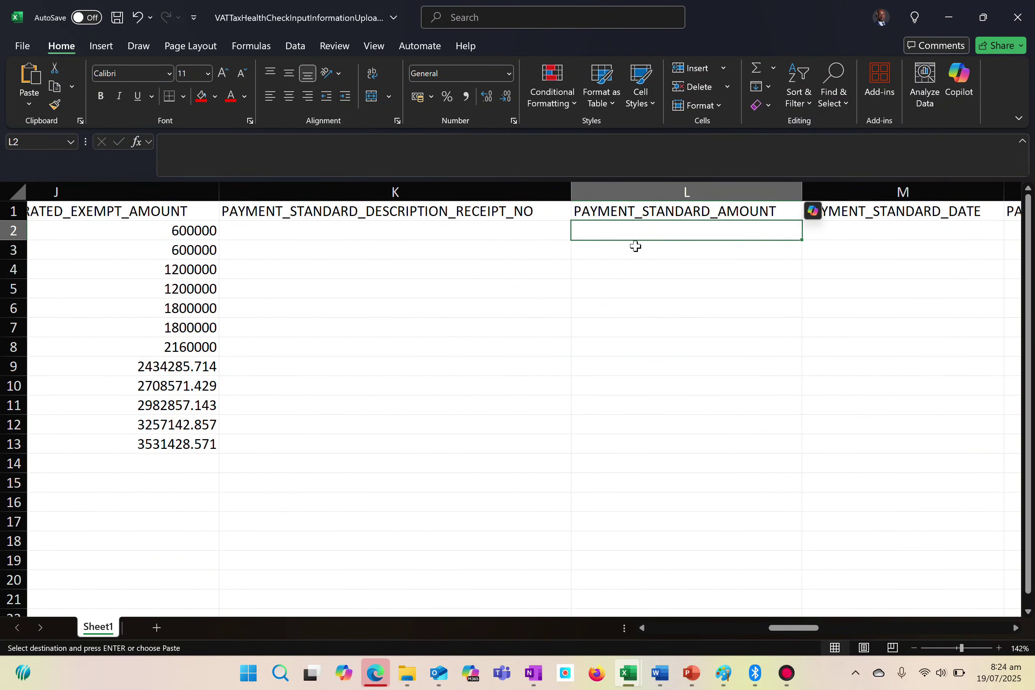
click(659, 231)
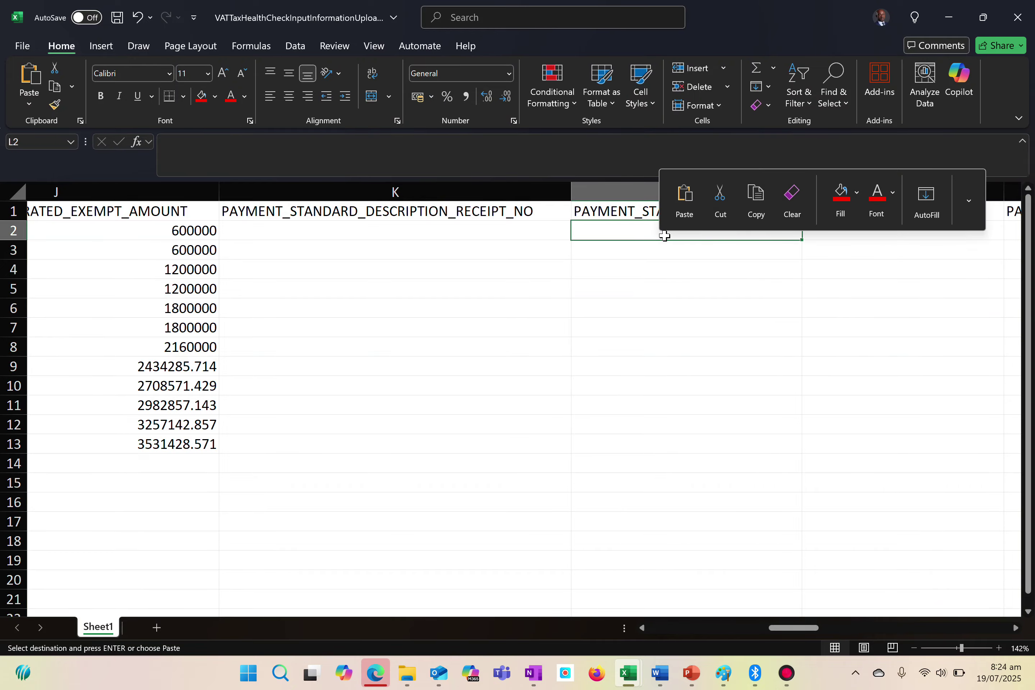
double_click(605, 230)
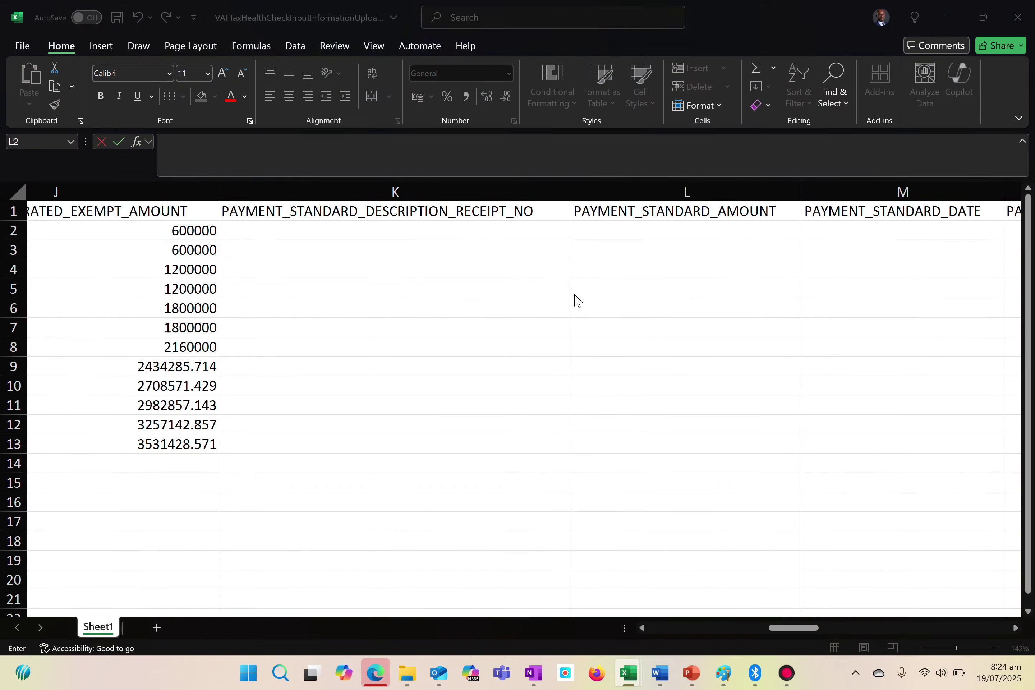
key(alt+Tab)
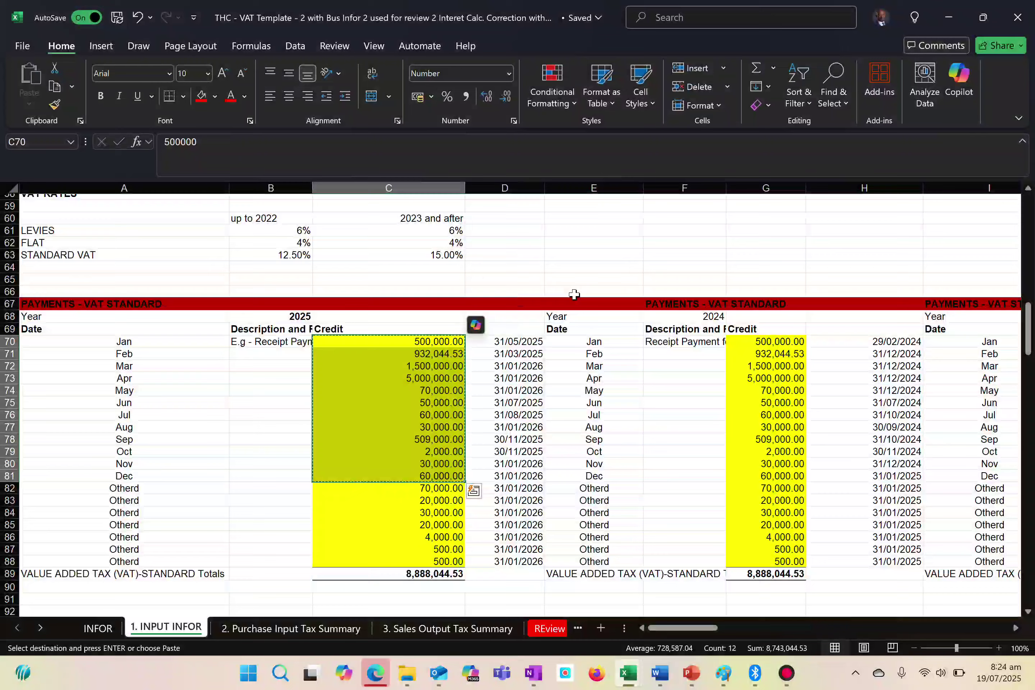
key(alt+Tab)
right_click(646, 232)
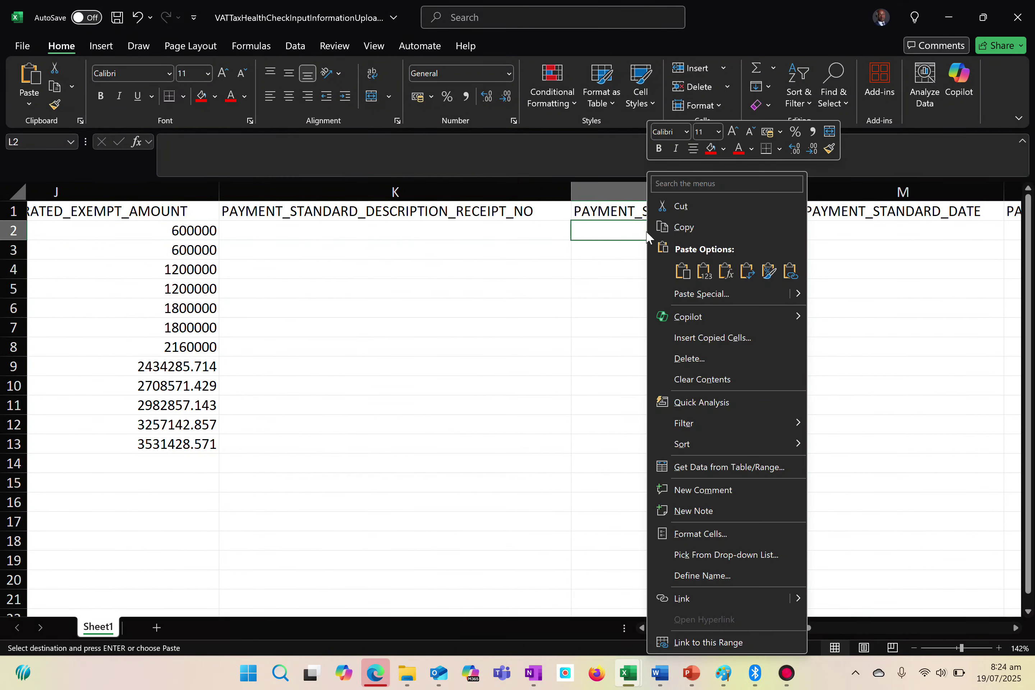
click(704, 271)
Select M2 in the upload workbook, and copy the January to December dates of the 2024 standard-VAT payments (H70:H81) in the VAT template
click(845, 233)
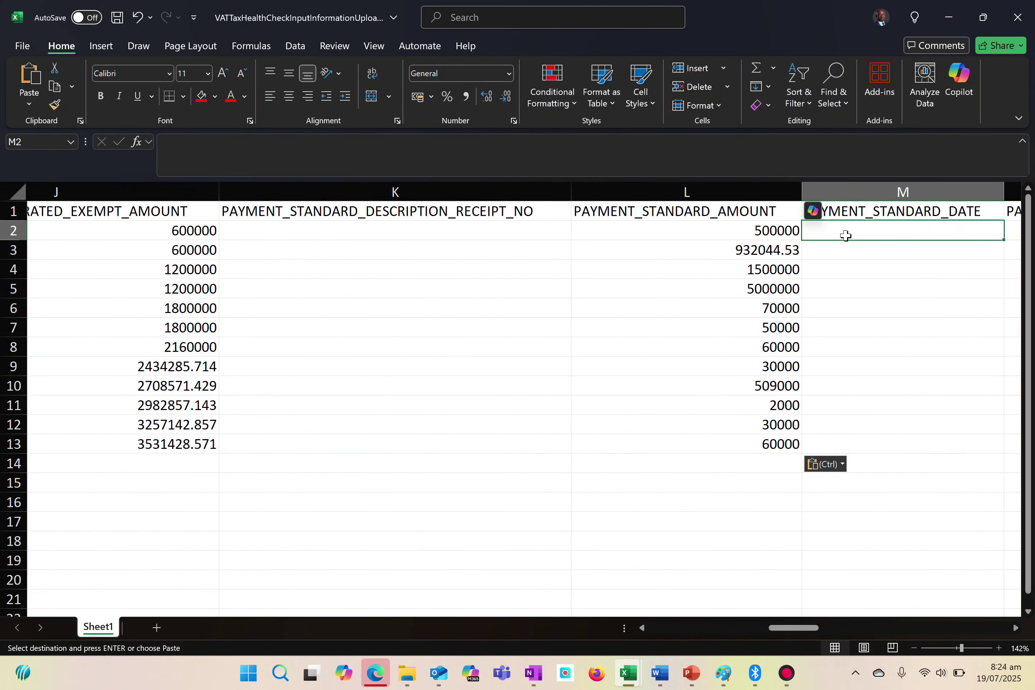
scroll(523, 401, right, 3)
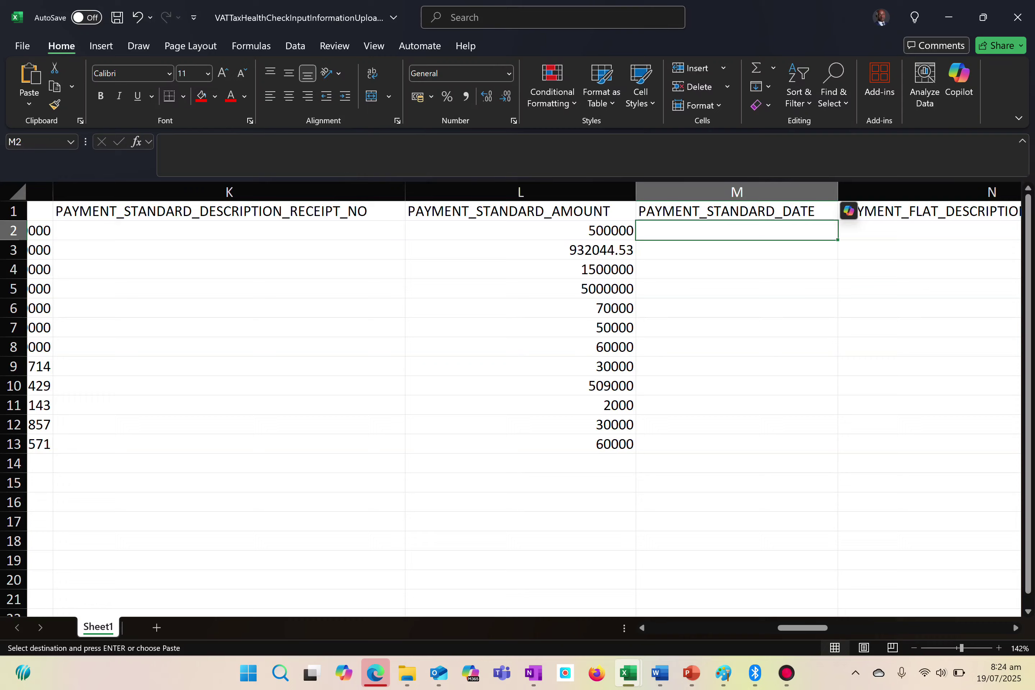
key(alt+Tab)
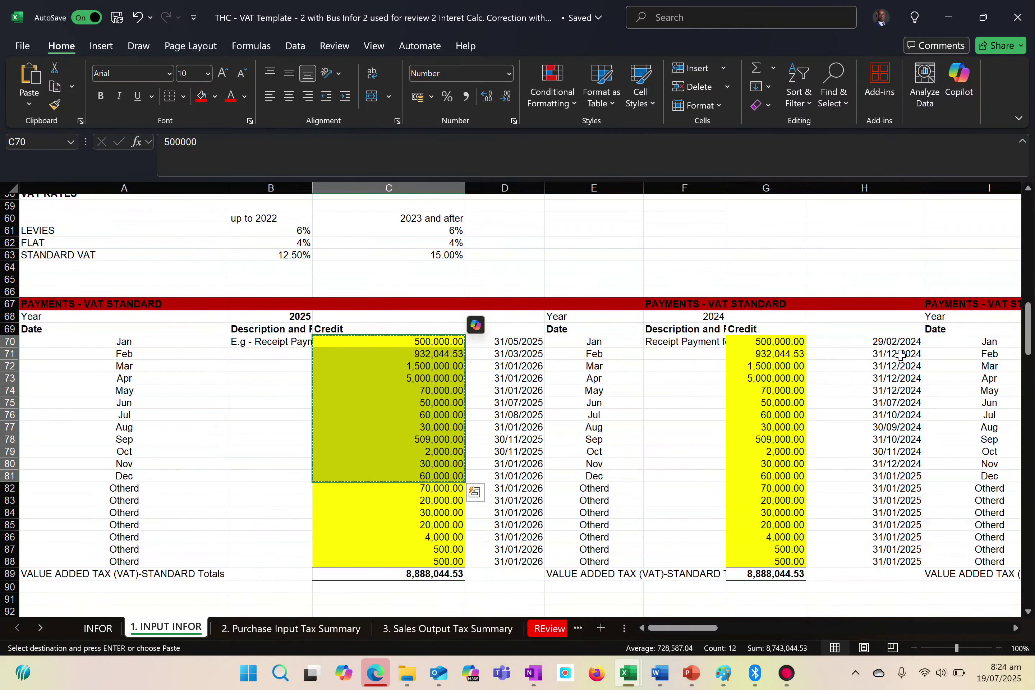
scroll(885, 345, right, 1)
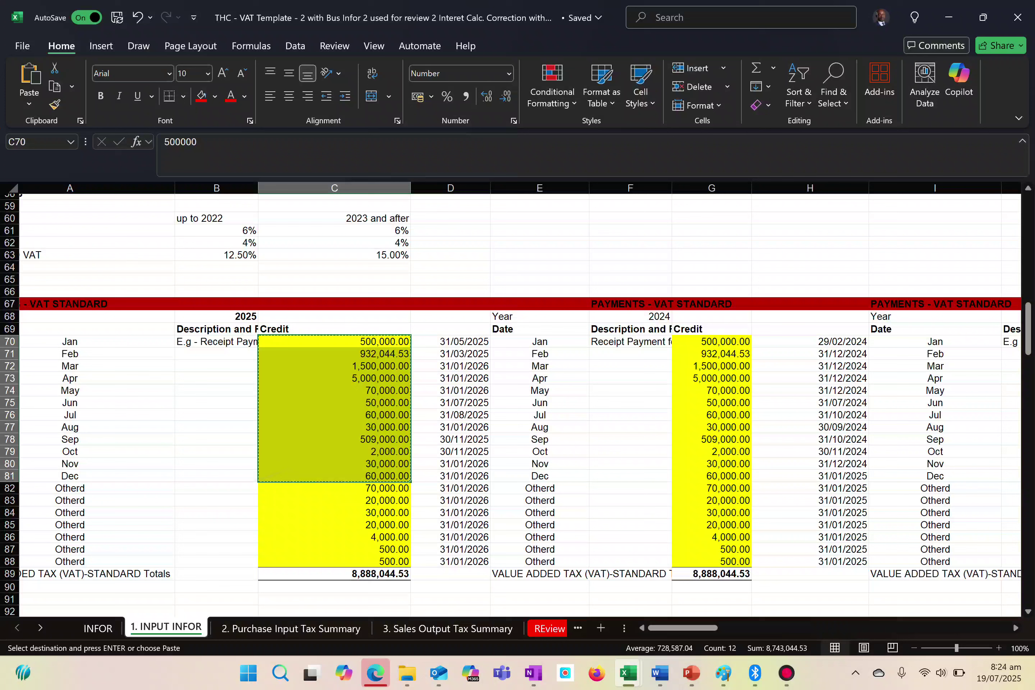
click(846, 345)
drag(846, 345, 833, 472)
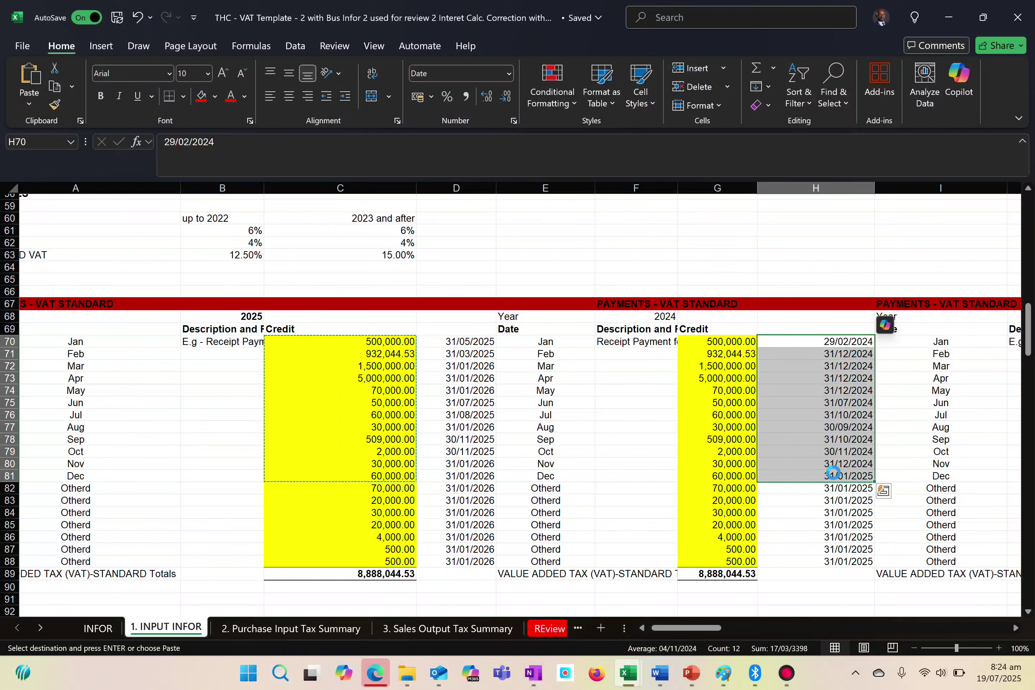
key(ctrl+c)
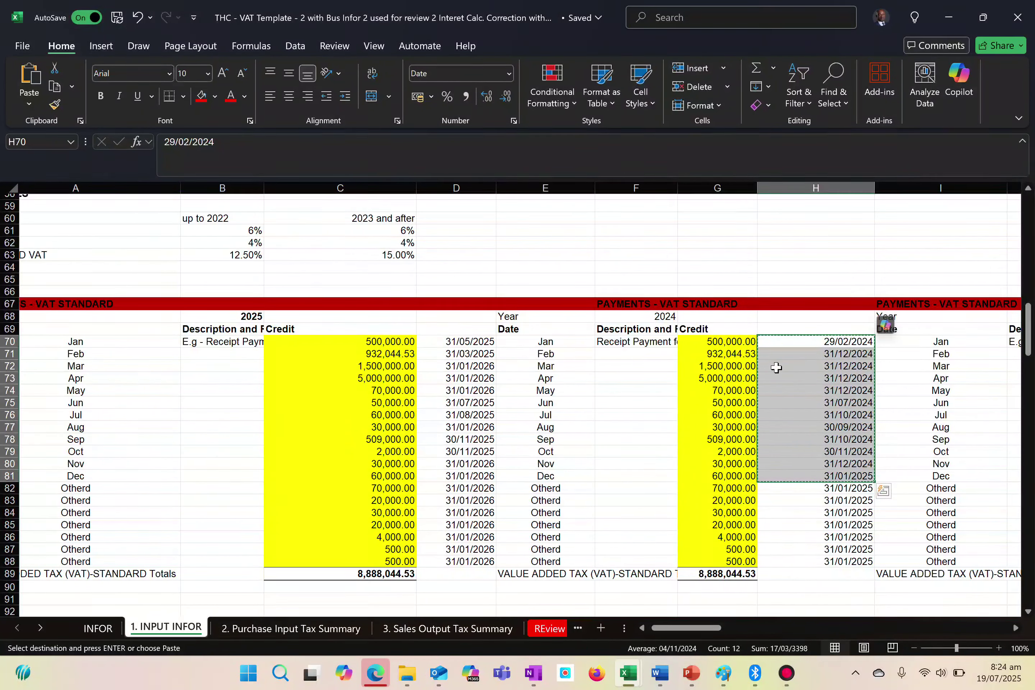
Paste the copied dates as values into the upload workbook's PAYMENT_STANDARD_DATE column from M2 and format them as Short Date
key(alt+Tab)
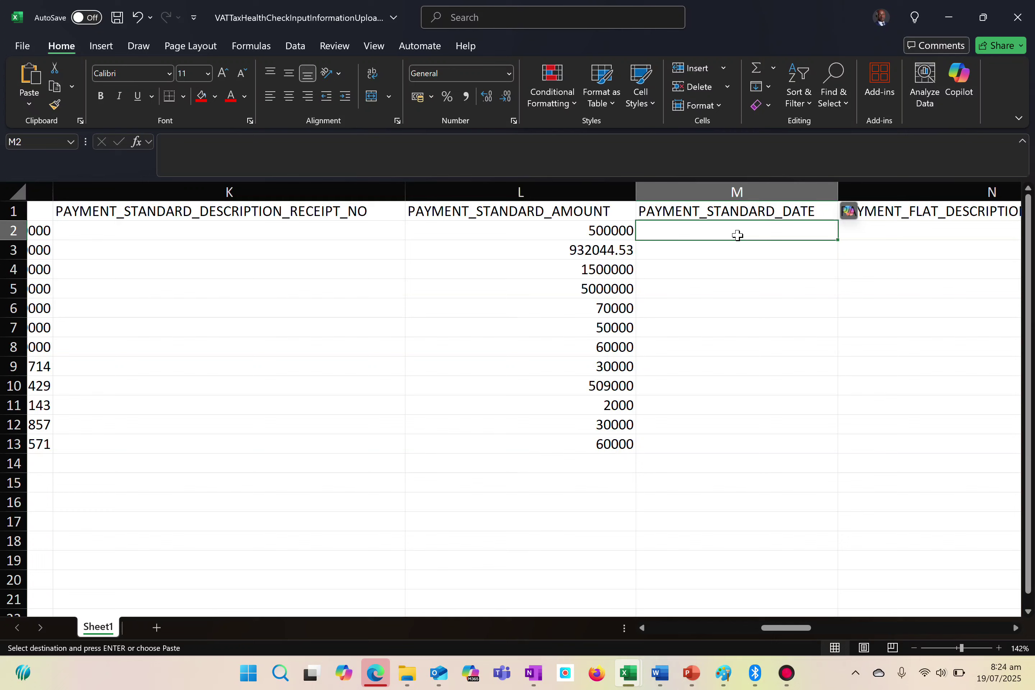
right_click(738, 235)
click(791, 270)
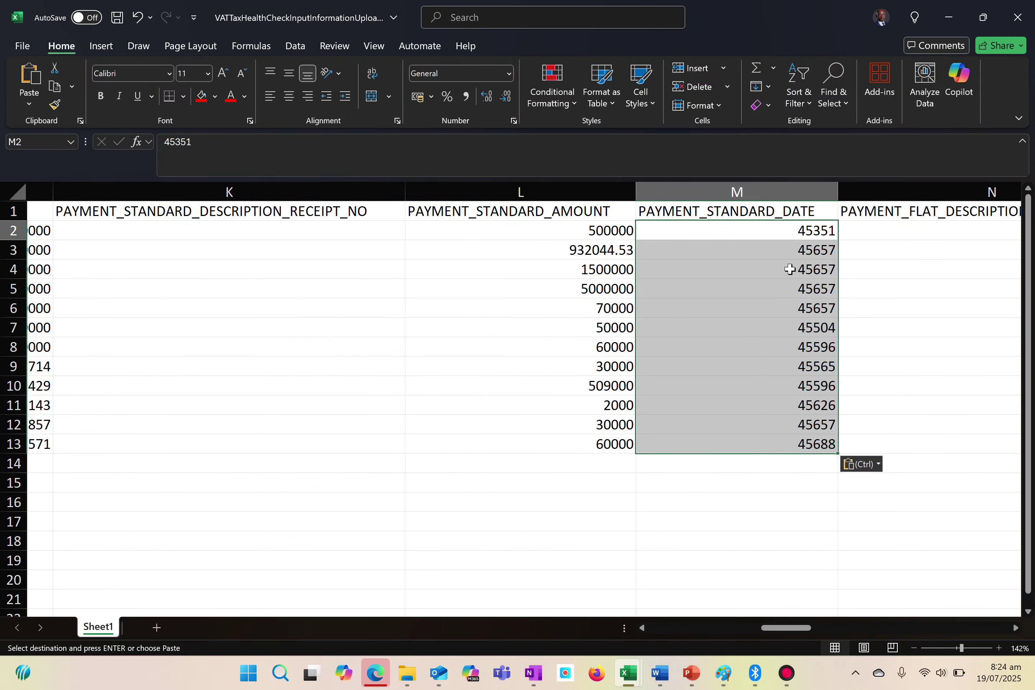
click(507, 74)
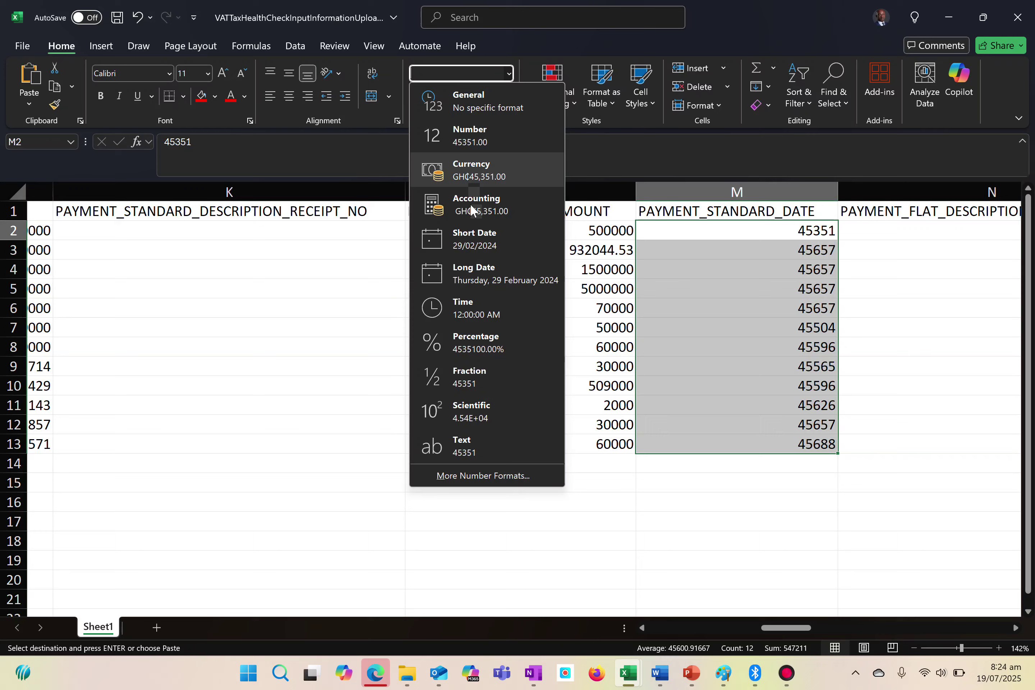
click(518, 251)
Select N2 in the upload workbook, copy the 2024 flat-rate VAT payment credits (G97:G108) in the VAT template, and return to the upload workbook
scroll(519, 251, right, 2)
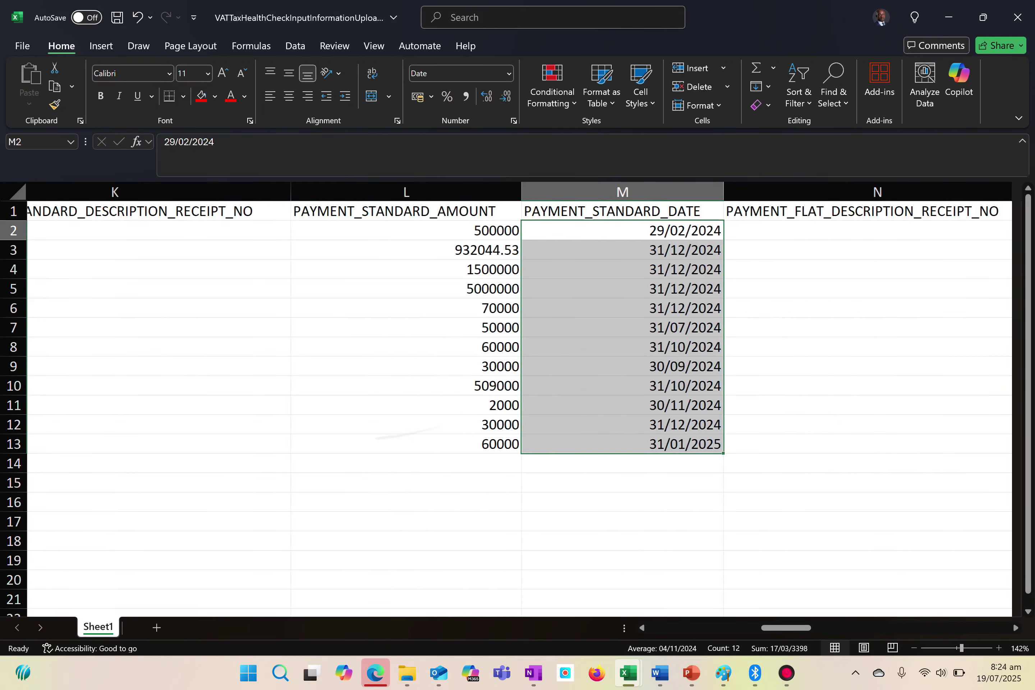
scroll(721, 272, right, 3)
click(562, 240)
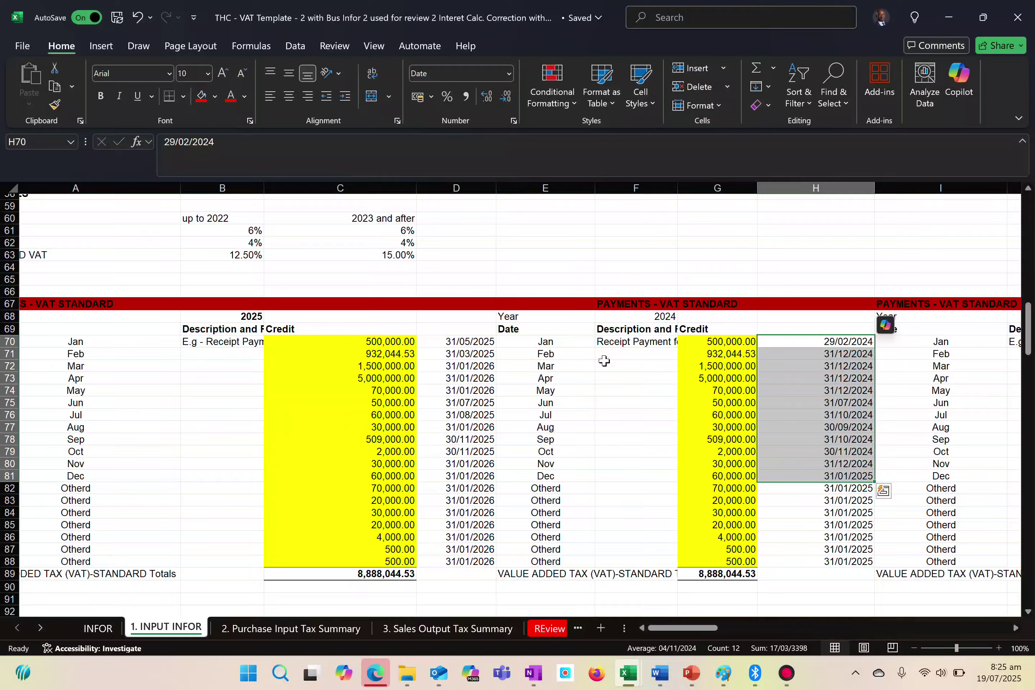
scroll(604, 361, down, 9)
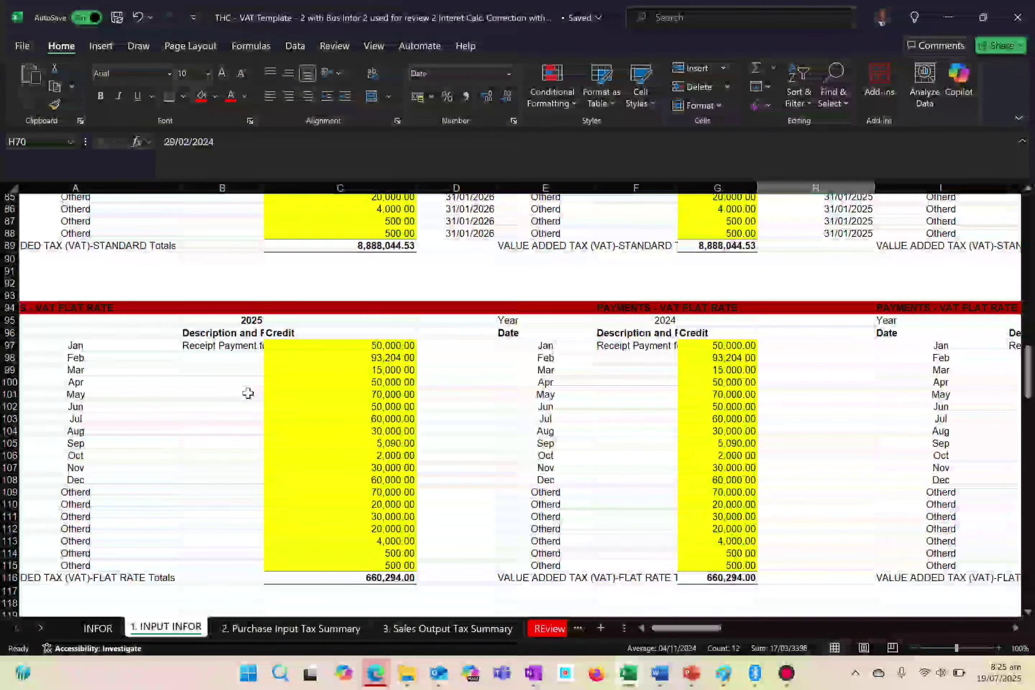
drag(704, 347, 684, 478)
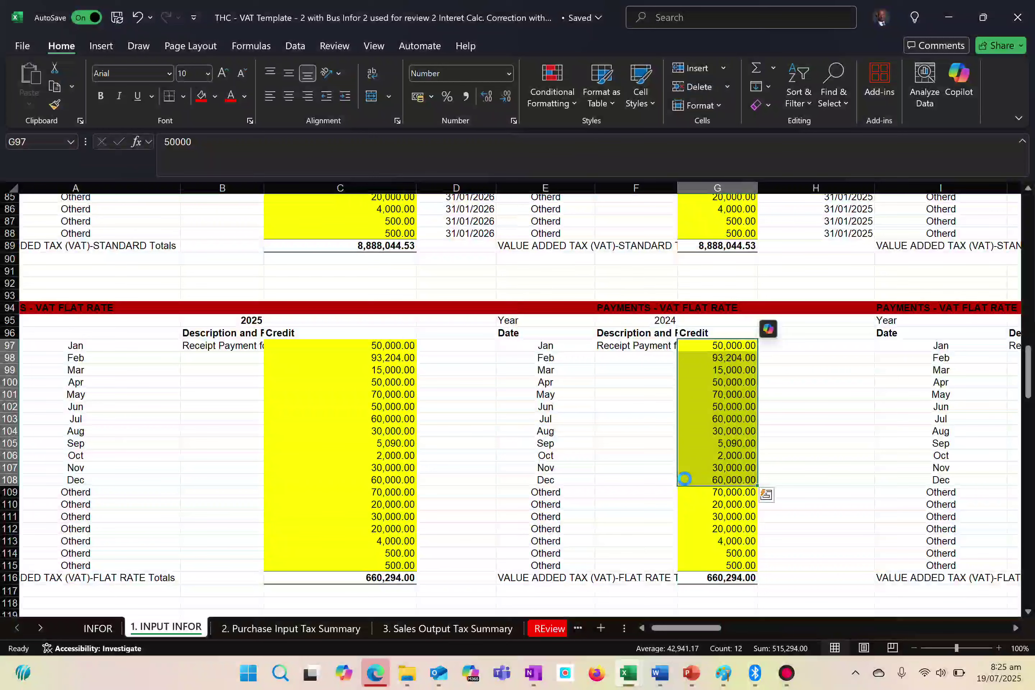
key(ctrl+c)
key(alt+Tab)
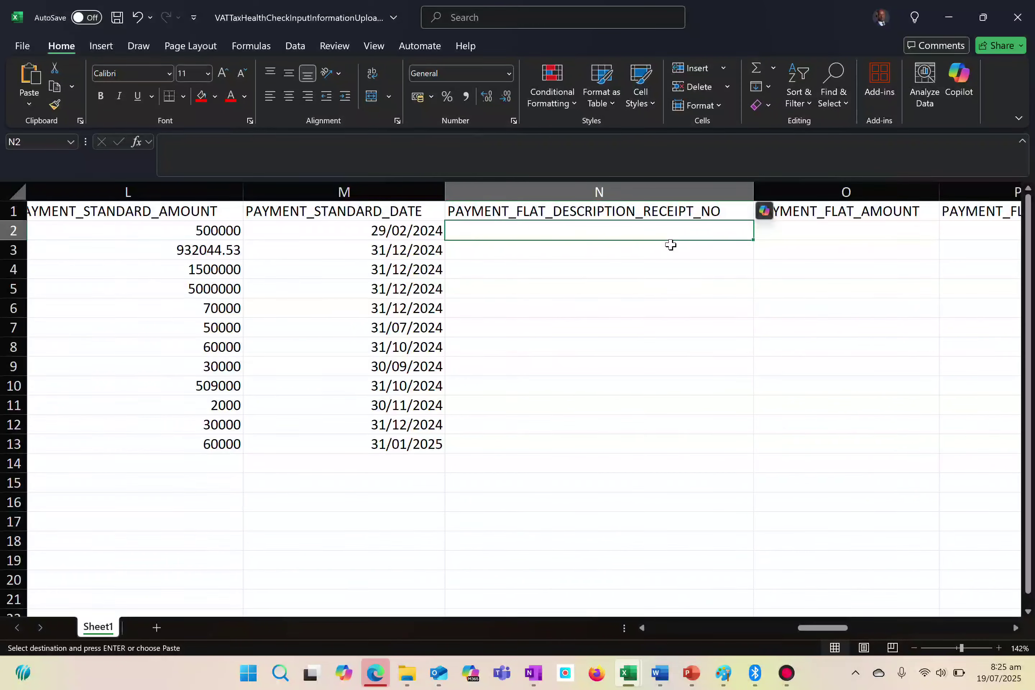
Paste the copied flat-rate VAT credits as values into the PAYMENT_FLAT_DESCRIPTION_RECEIPT_NO column from N2, and switch to the VAT template
right_click(610, 229)
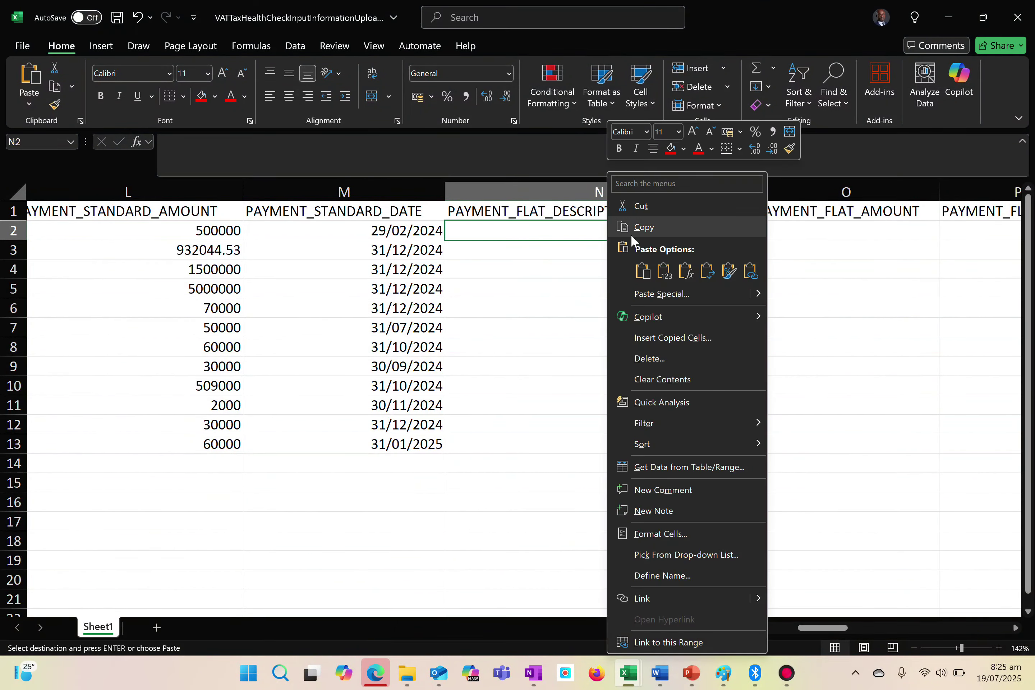
click(664, 270)
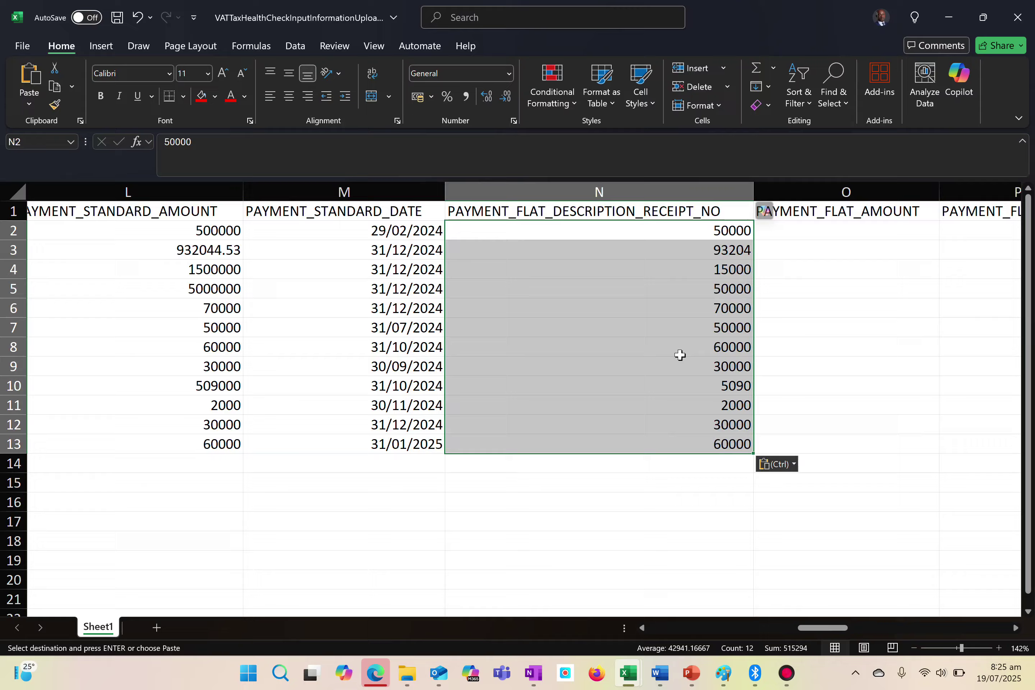
key(alt+Tab)
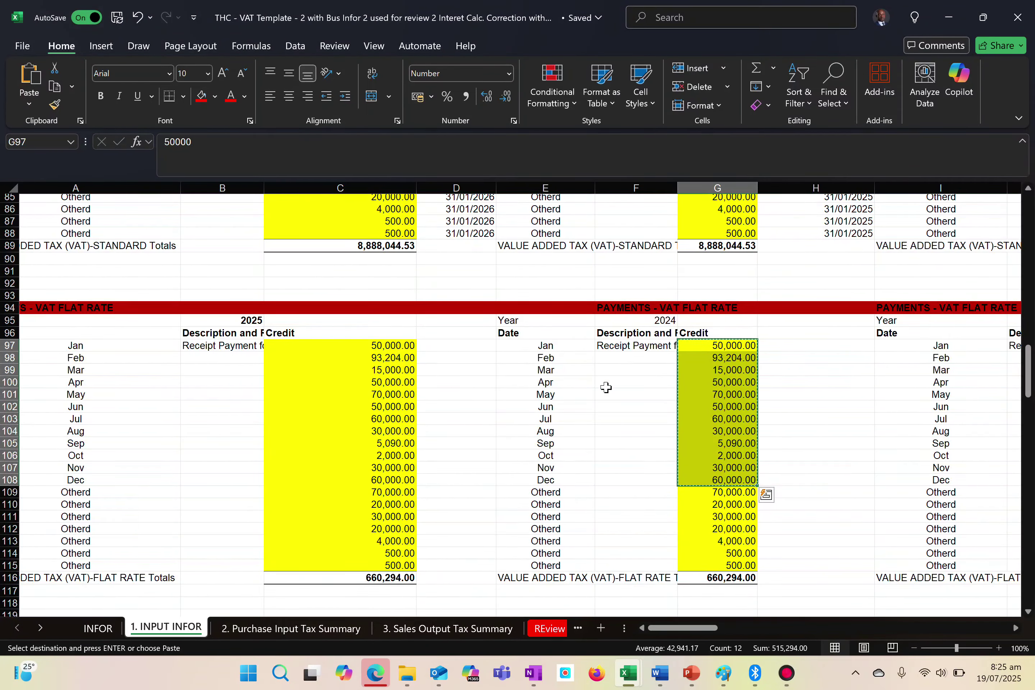
Look through the 2023 to 2025 flat-rate VAT payment blocks in the VAT template for payment dates
scroll(520, 383, right, 5)
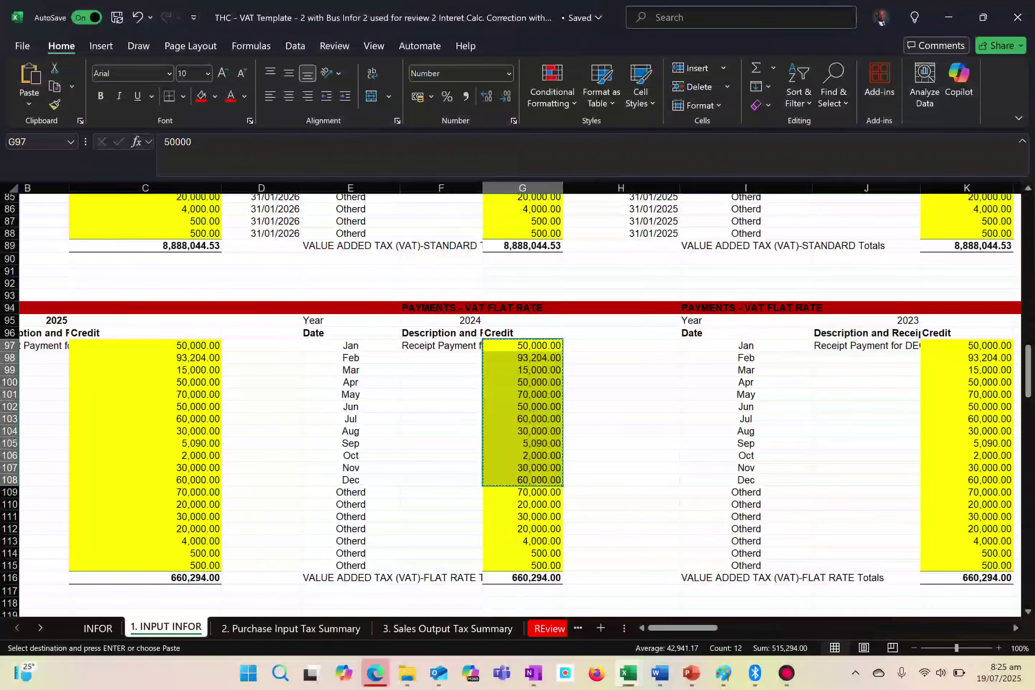
scroll(519, 400, left, 2)
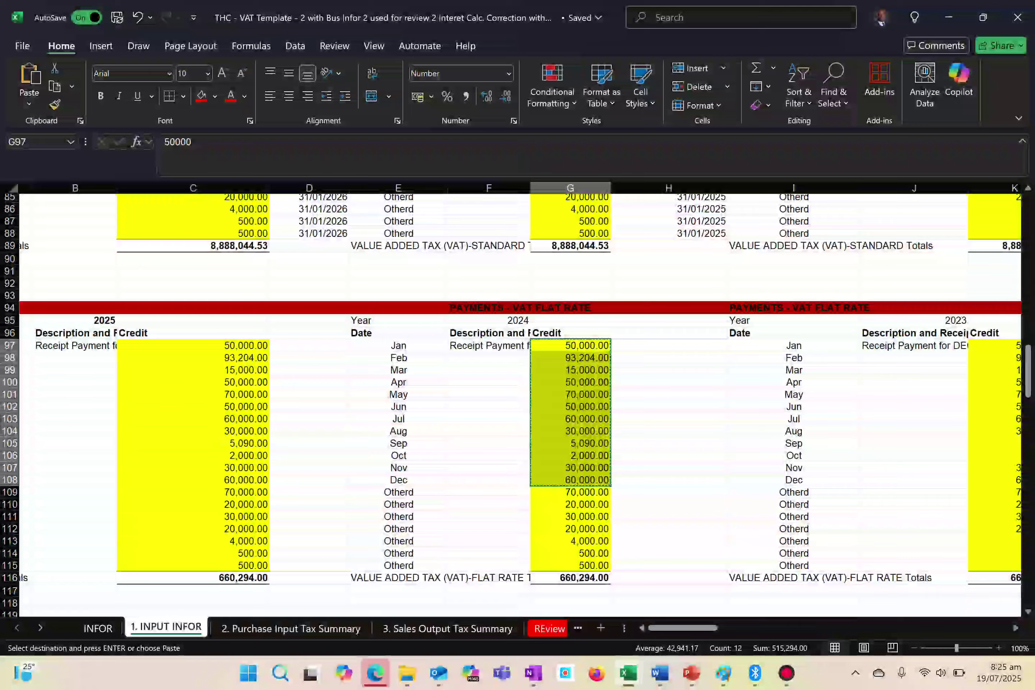
click(786, 344)
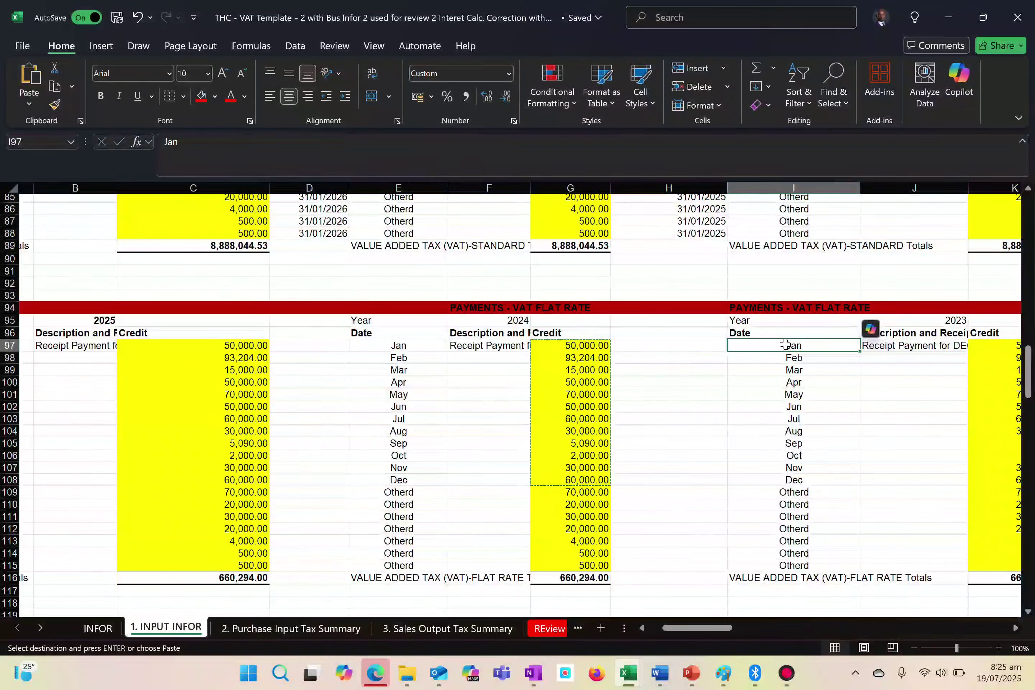
click(770, 371)
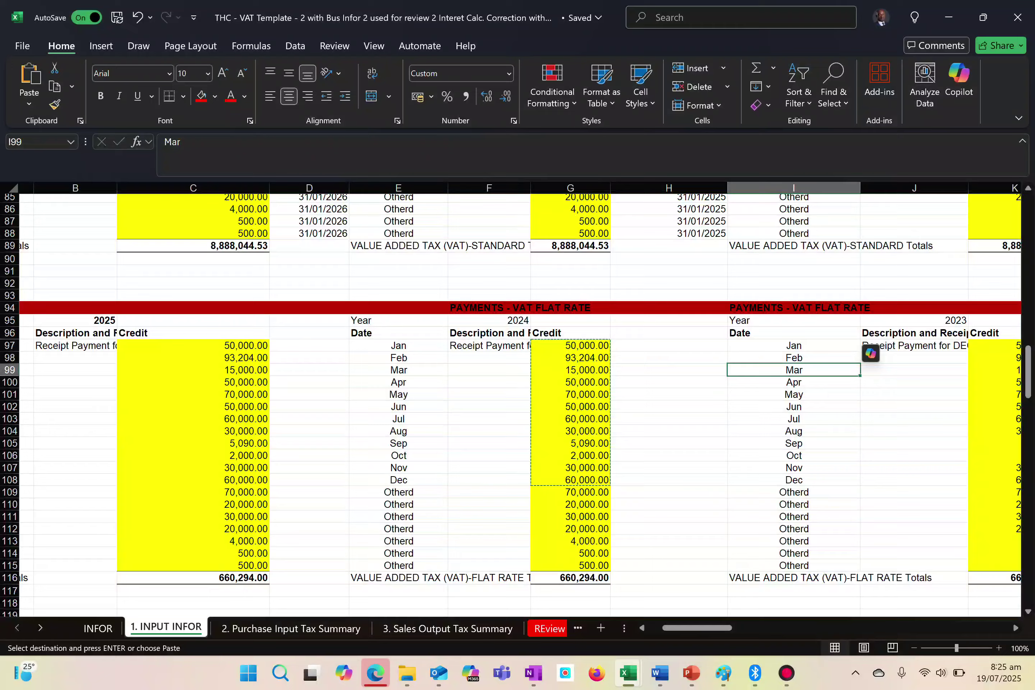
scroll(599, 404, right, 5)
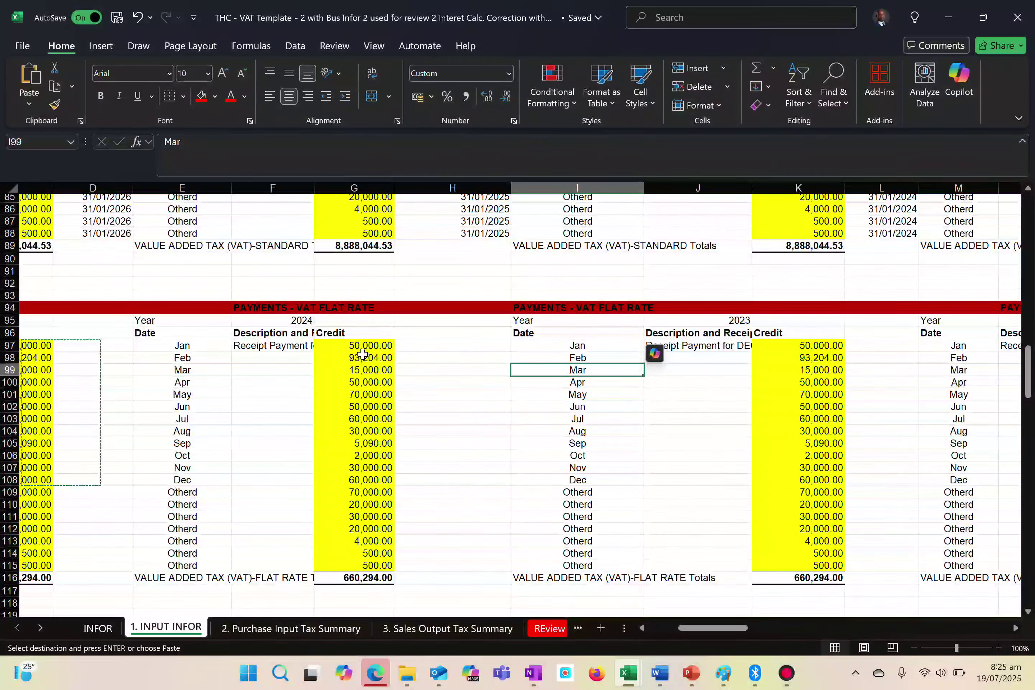
click(555, 356)
click(573, 406)
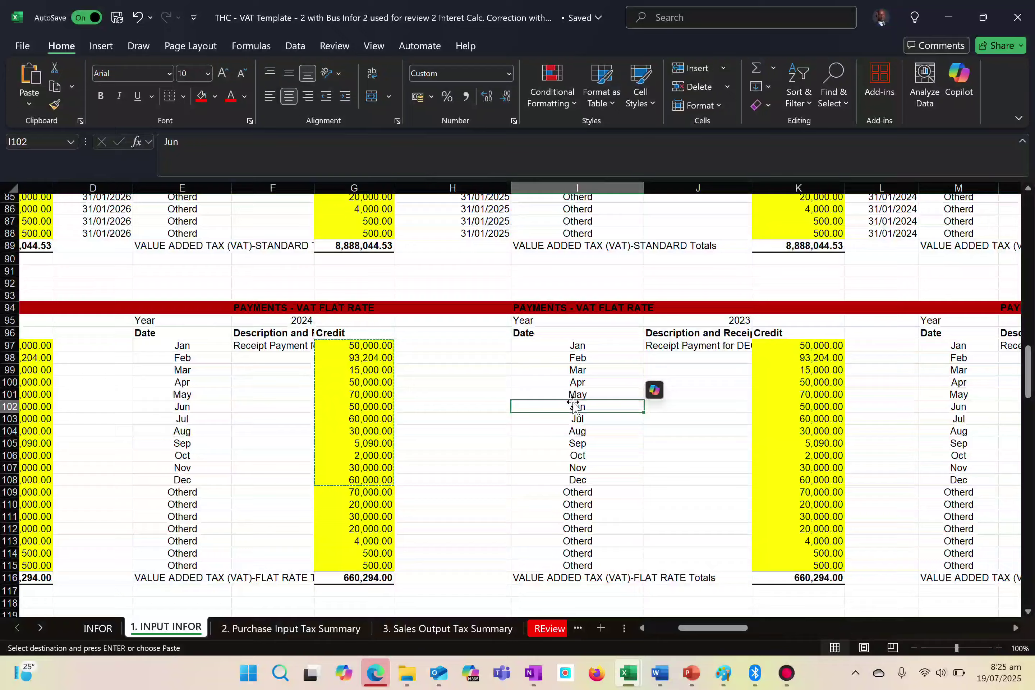
scroll(550, 460, left, 5)
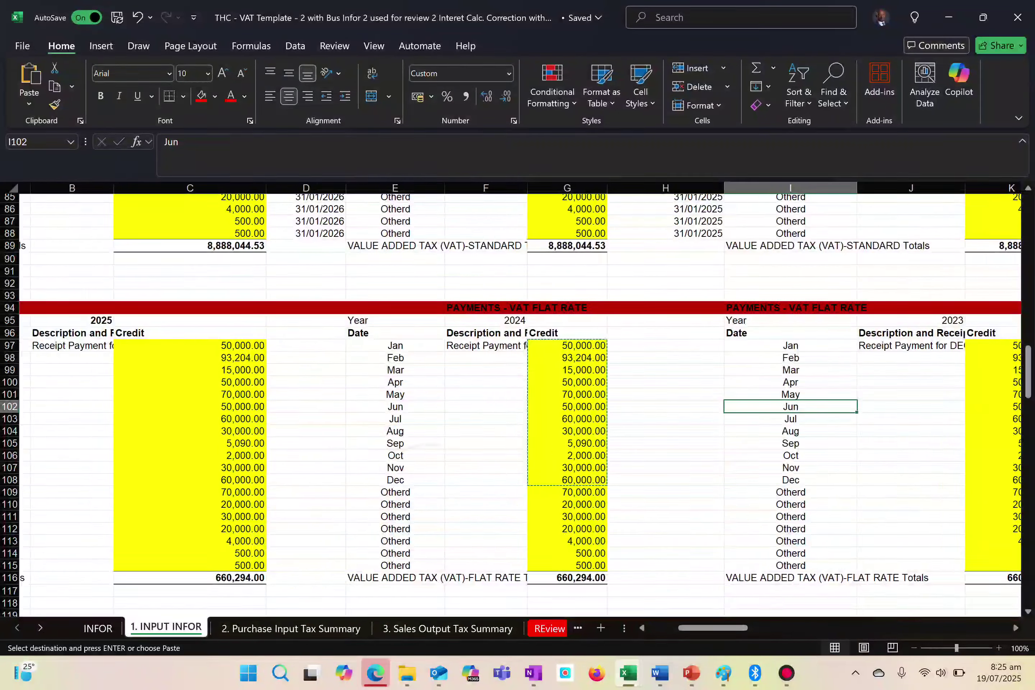
scroll(520, 383, left, 5)
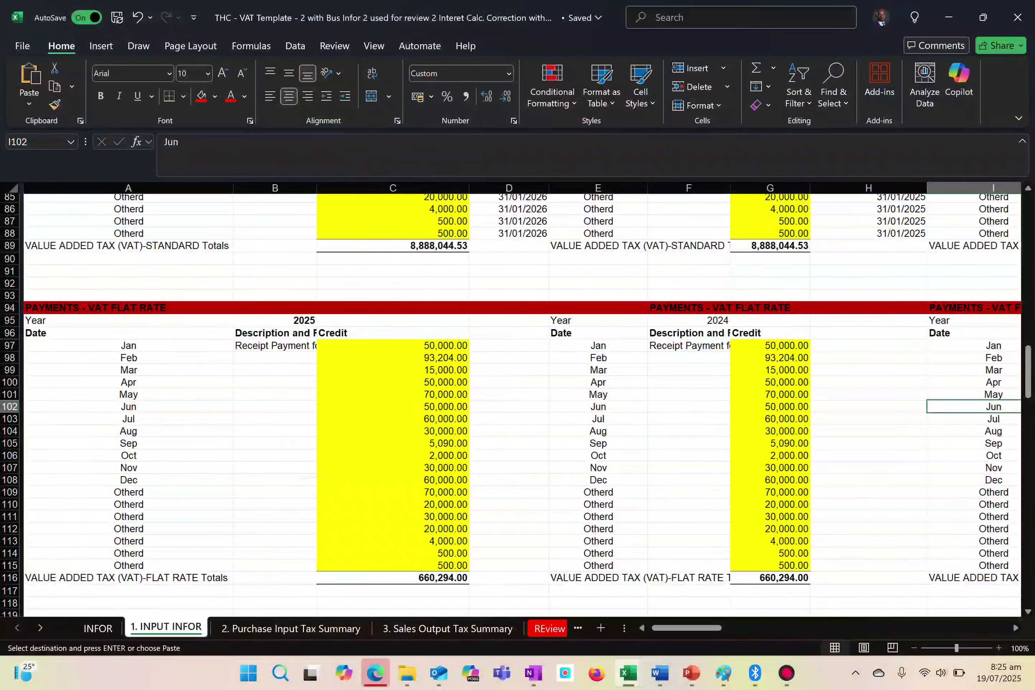
scroll(744, 416, right, 3)
scroll(744, 416, right, 6)
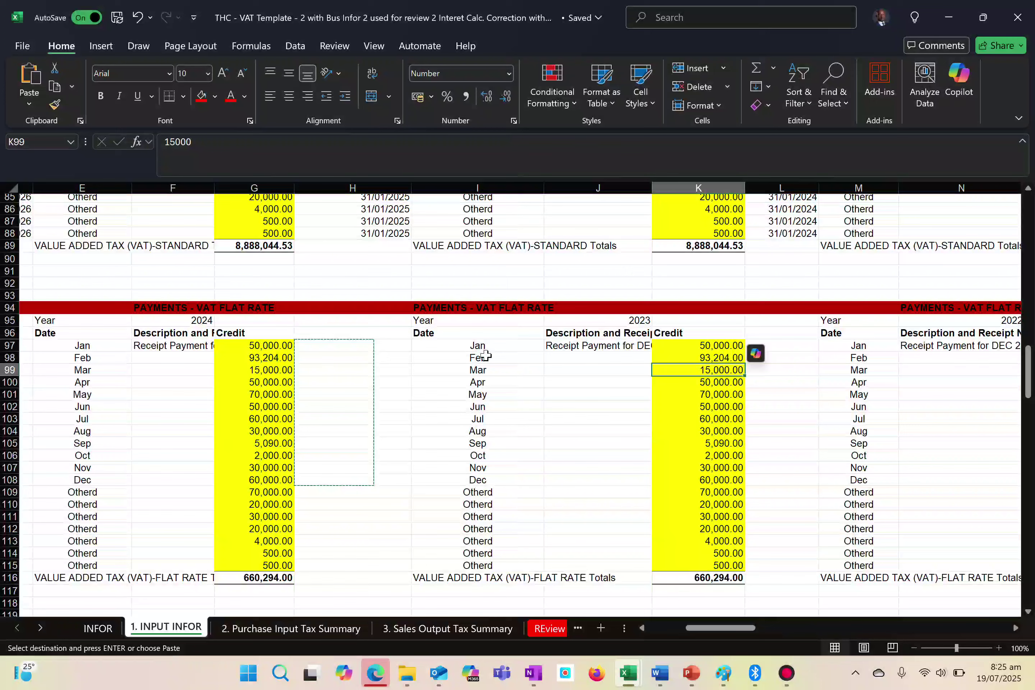
drag(476, 346, 482, 479)
key(ctrl+c)
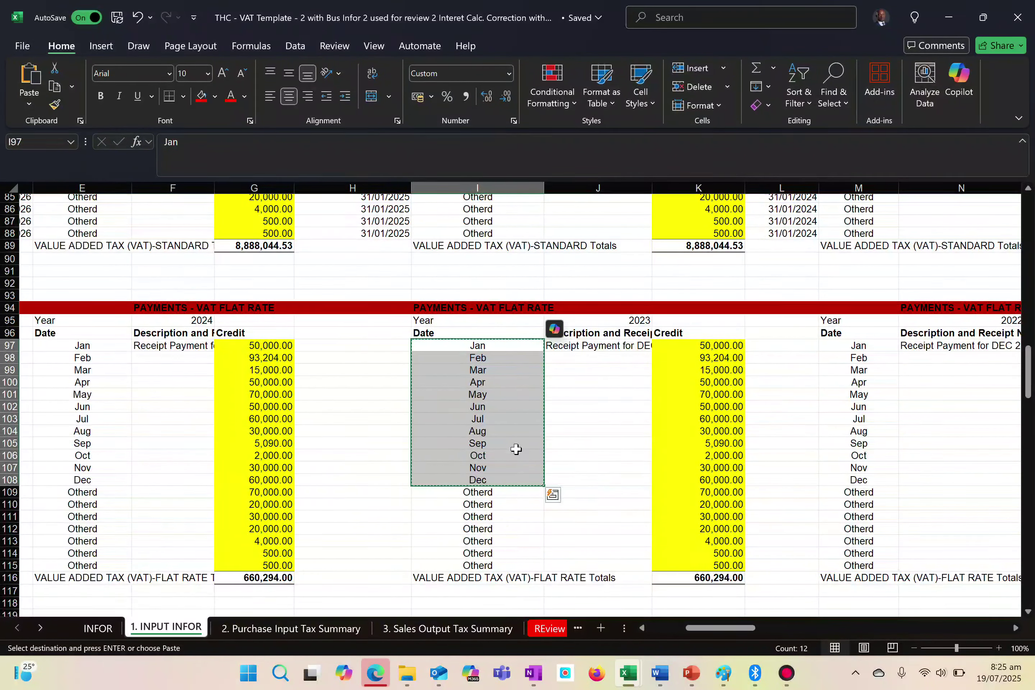
key(alt+Tab)
click(819, 238)
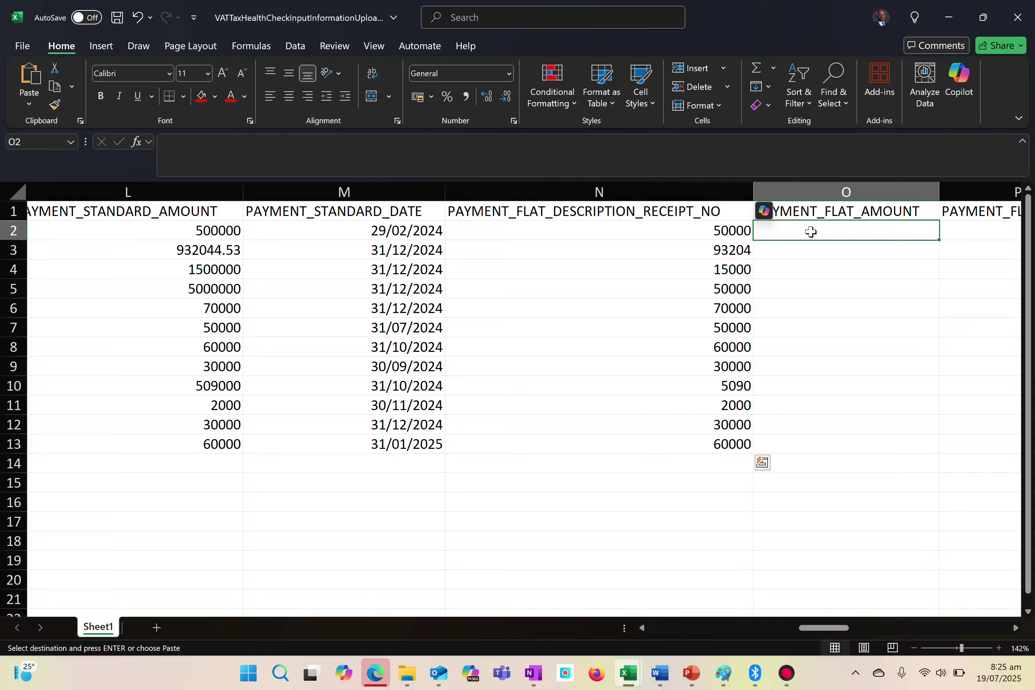
double_click(821, 238)
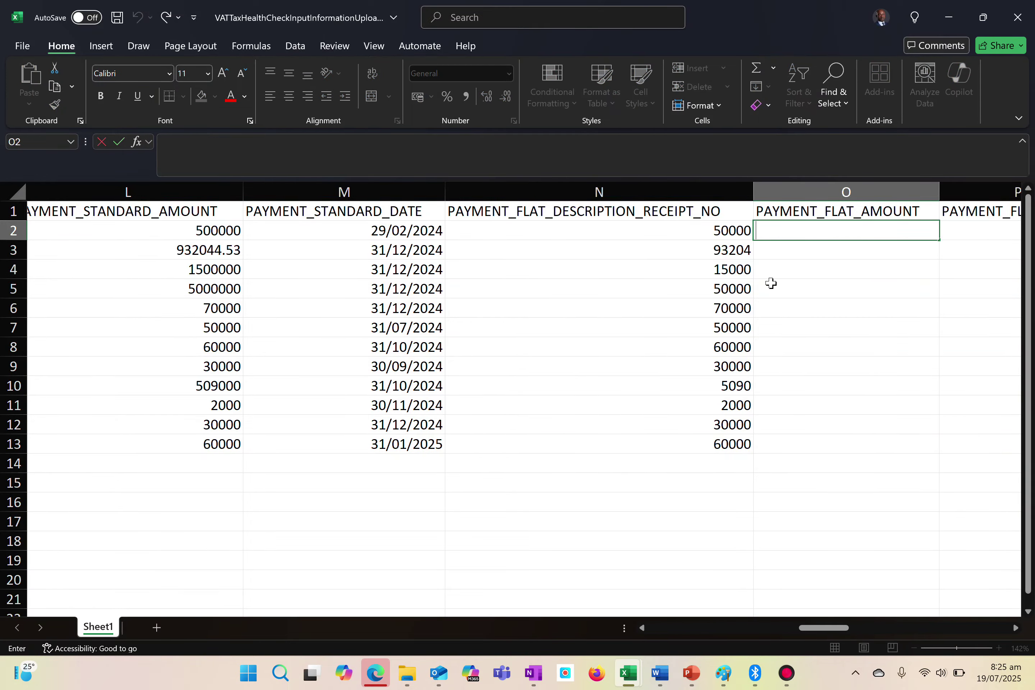
key(alt+Tab)
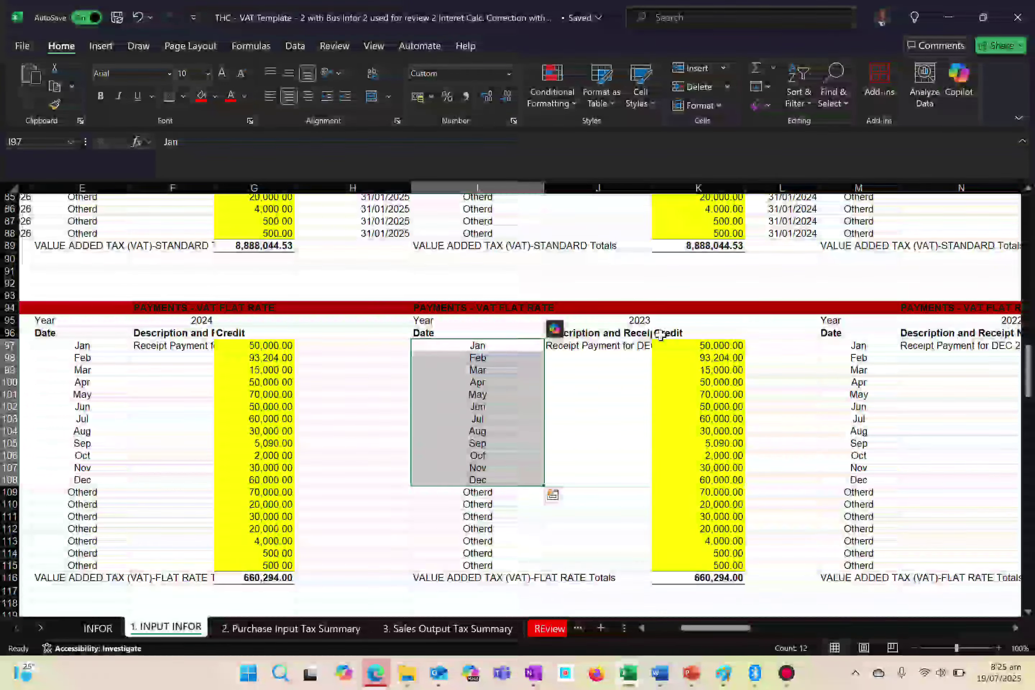
Return to the upload workbook, copy the standard payment dates (M2:M13), and paste them as values from O2, formatted as Short Date
key(alt+Tab)
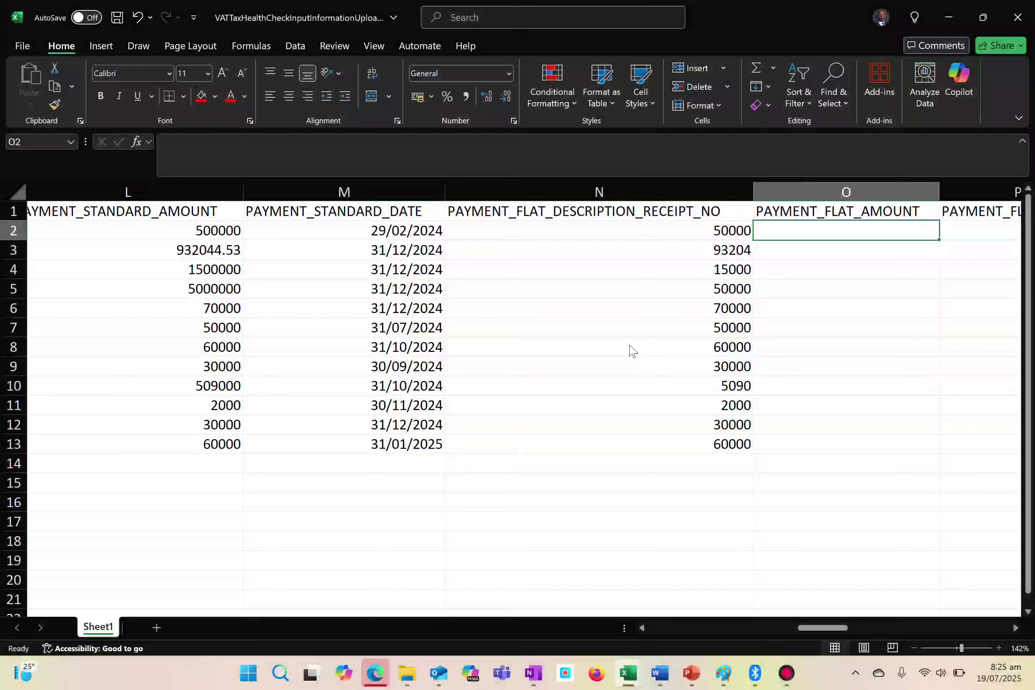
drag(398, 233, 374, 443)
key(ctrl+c)
click(799, 237)
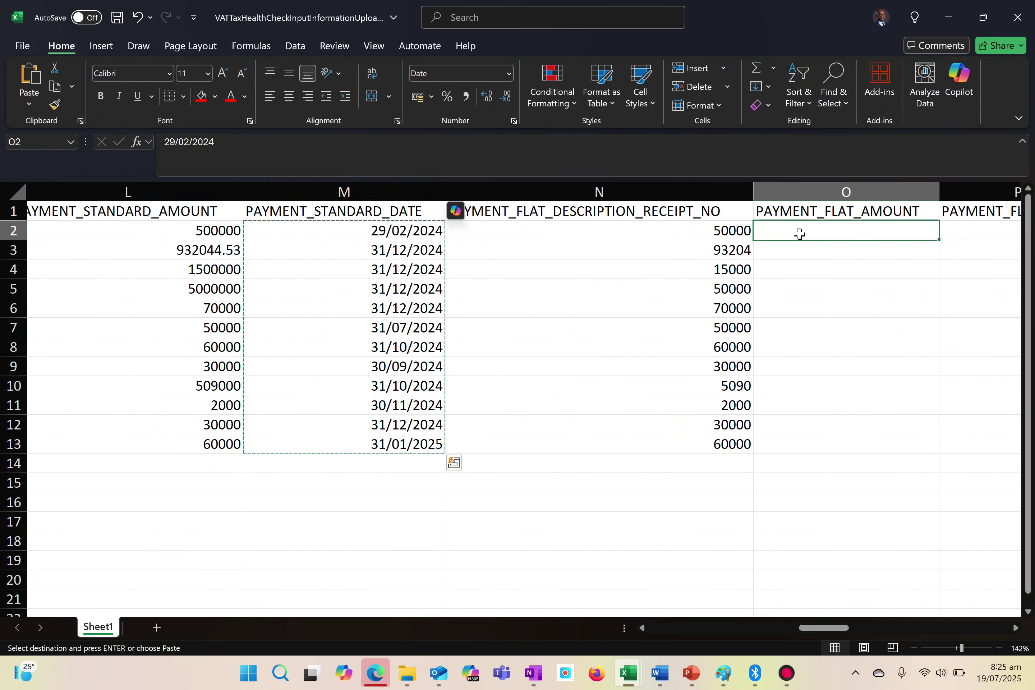
right_click(800, 239)
click(854, 268)
click(509, 74)
click(458, 227)
Copy the dates in O2:O13 into the PAYMENT_FLAT_DATE column from P2
scroll(724, 286, right, 6)
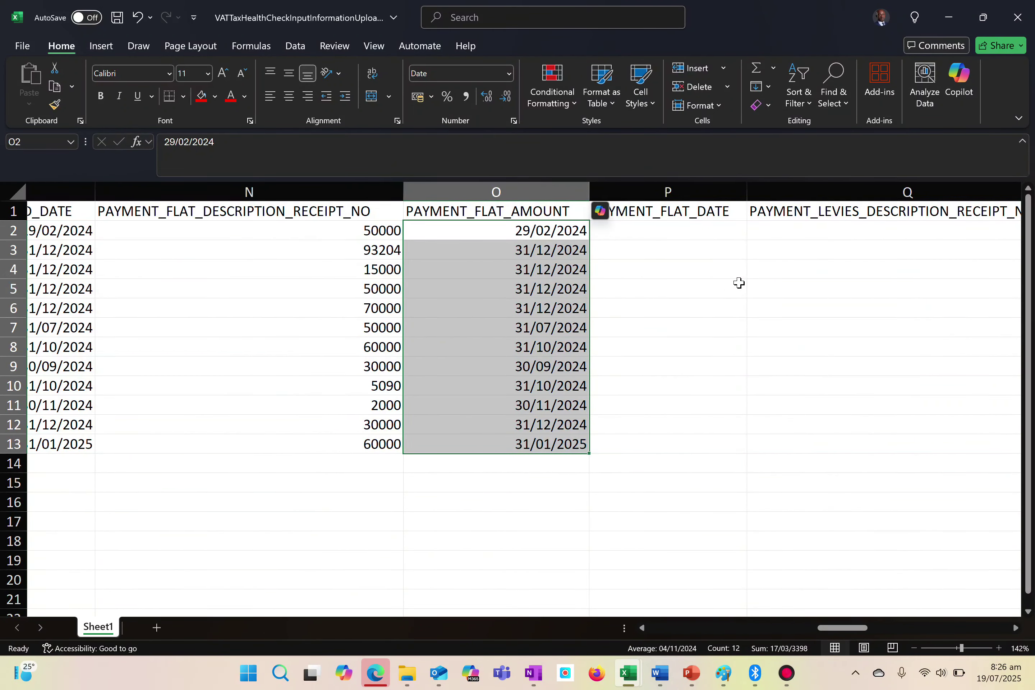
key(ctrl+c)
key(Right)
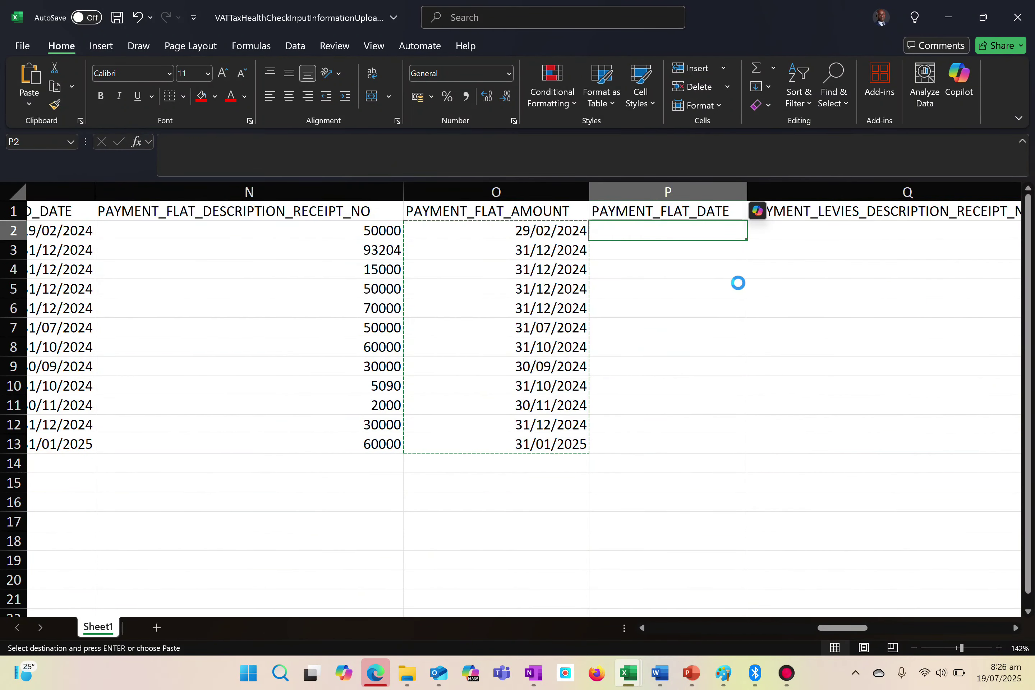
key(Return)
Switch to the VAT template and copy the January to December 2023 flat-rate VAT credits (K97:K108) for the PAYMENT_FLAT_AMOUNT column
key(alt+Tab)
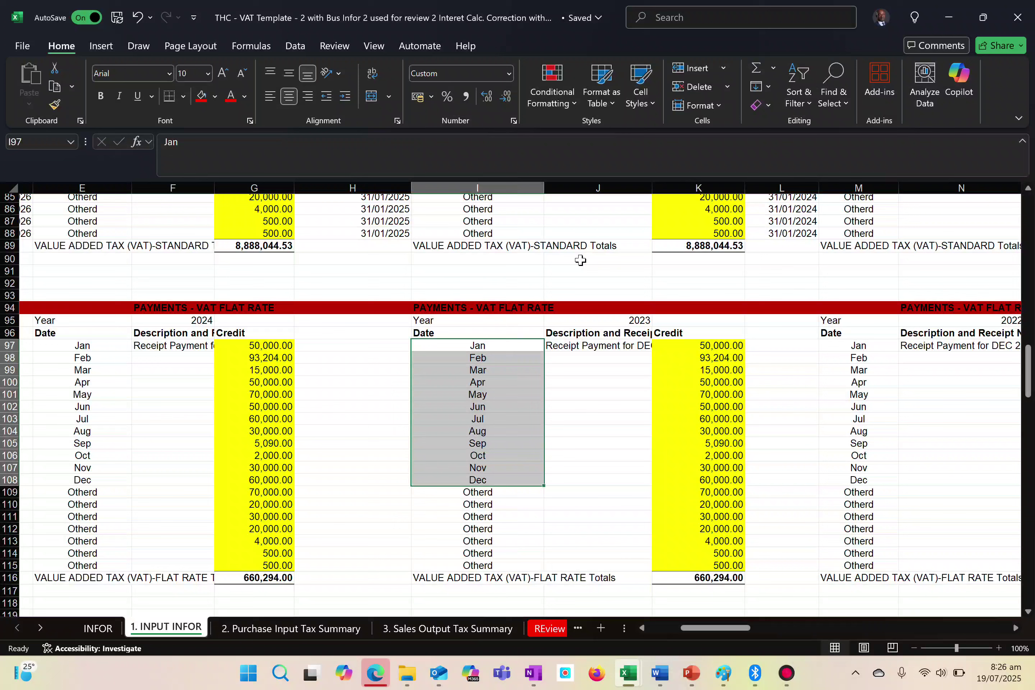
drag(714, 347, 701, 485)
key(ctrl+c)
Copy the 2024 January to December levies credits (G123:G134) from the VAT template as values into the upload workbook's PAYMENT_LEVIES_DESCRIPTION_RECEIPT_NO column from Q2
scroll(731, 349, down, 10)
scroll(731, 349, left, 3)
drag(446, 306, 446, 440)
key(ctrl+c)
key(alt+Tab)
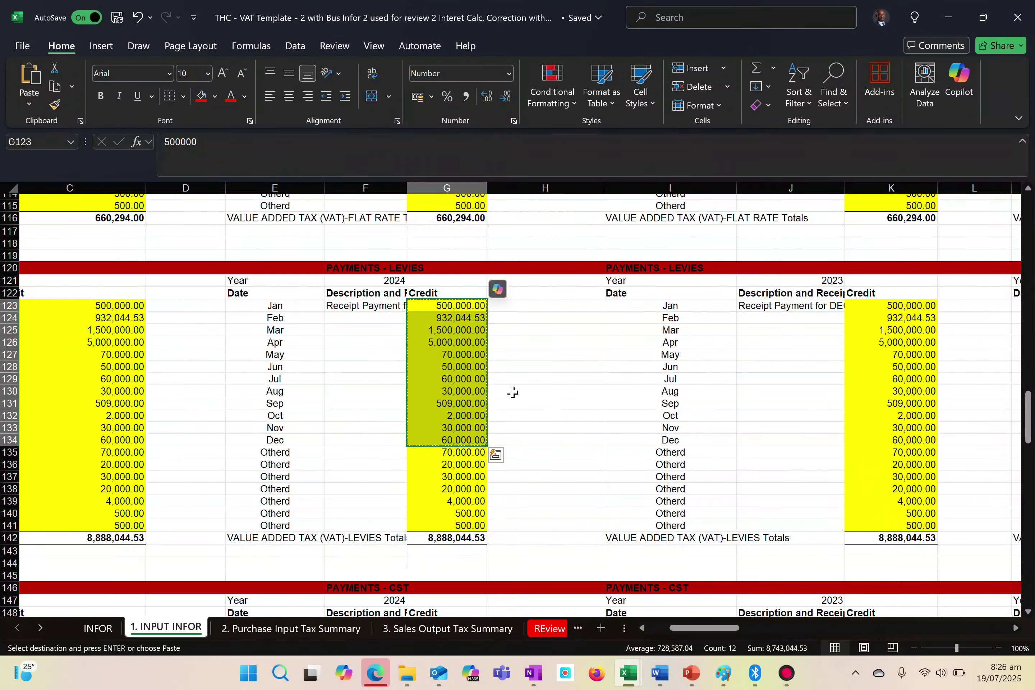
key(alt+Tab)
key(ctrl+shift+v)
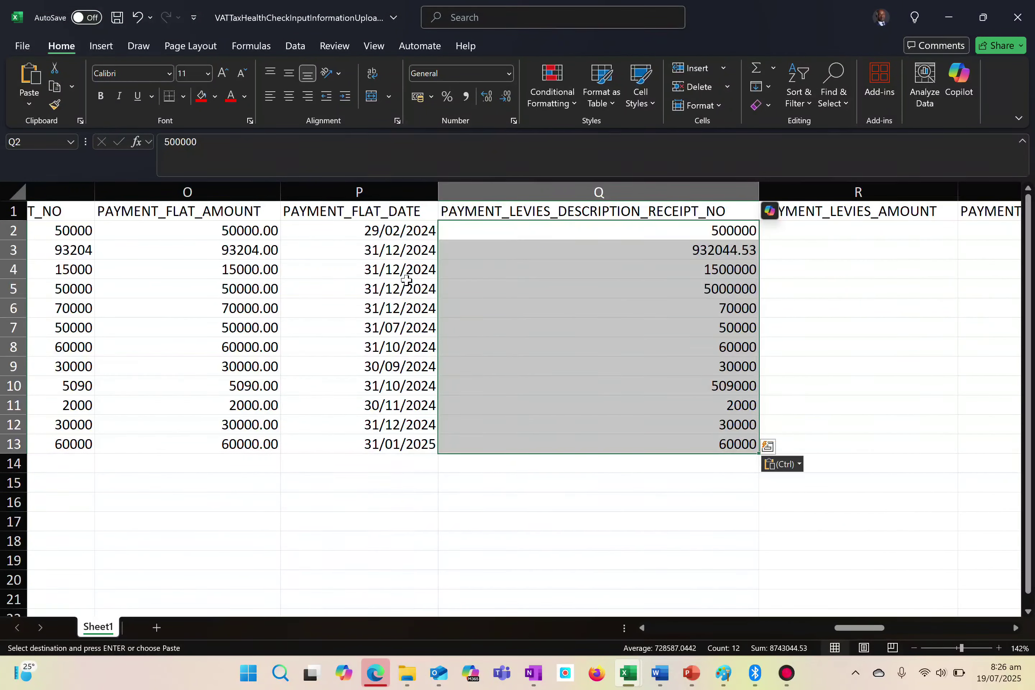
Copy the flat-rate payment dates (P2:P13) into the PAYMENT_LEVIES_DATE column from S2
drag(388, 233, 386, 443)
key(ctrl+c)
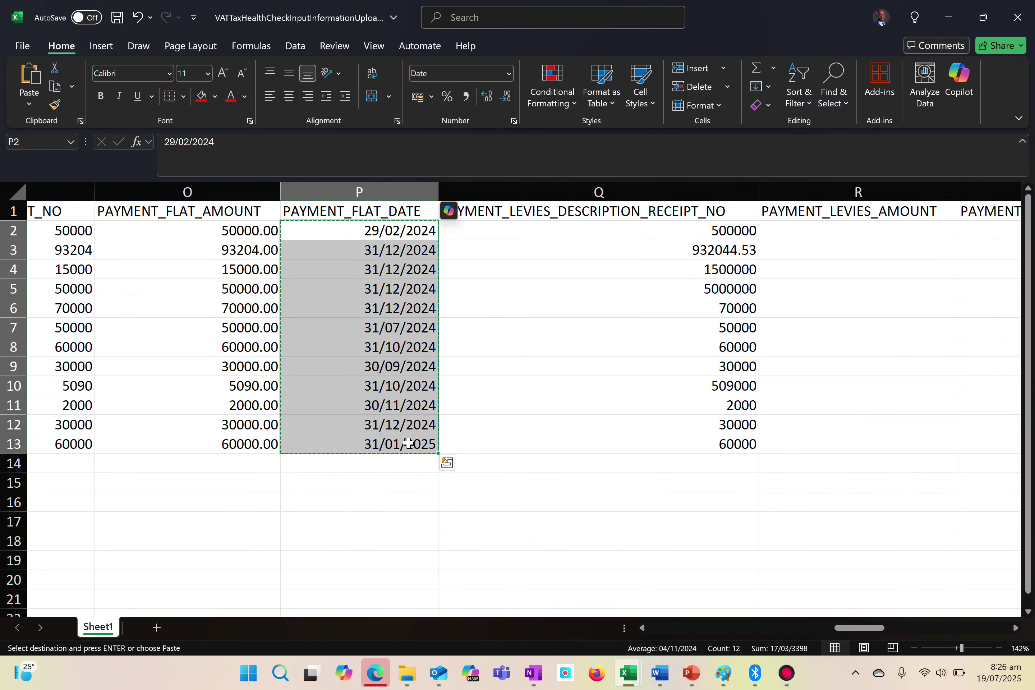
scroll(524, 325, left, 3)
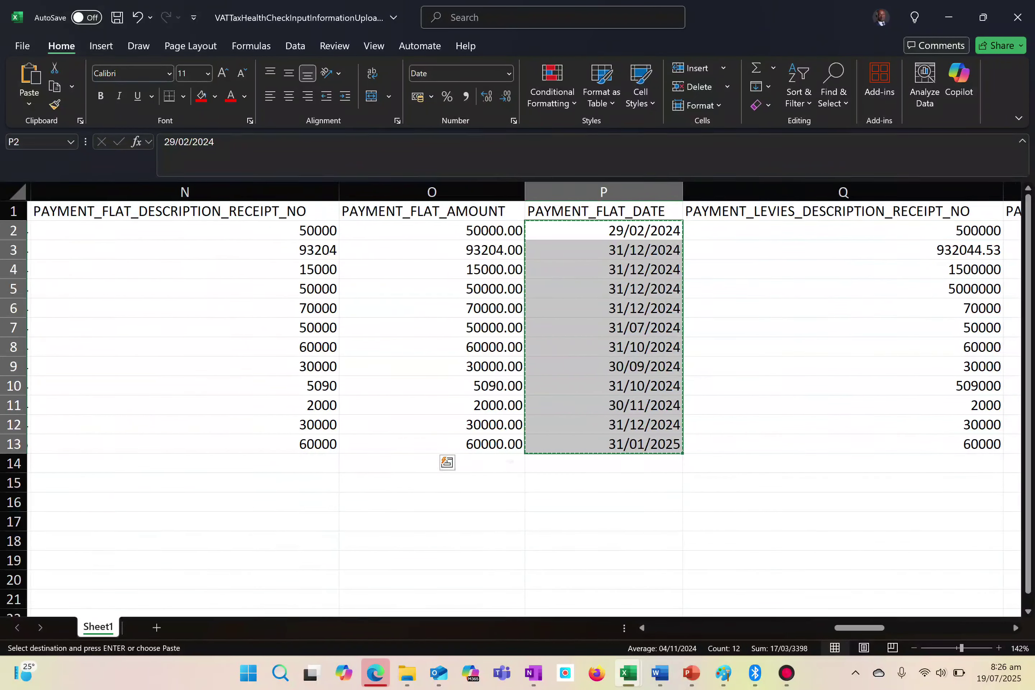
scroll(524, 324, left, 1)
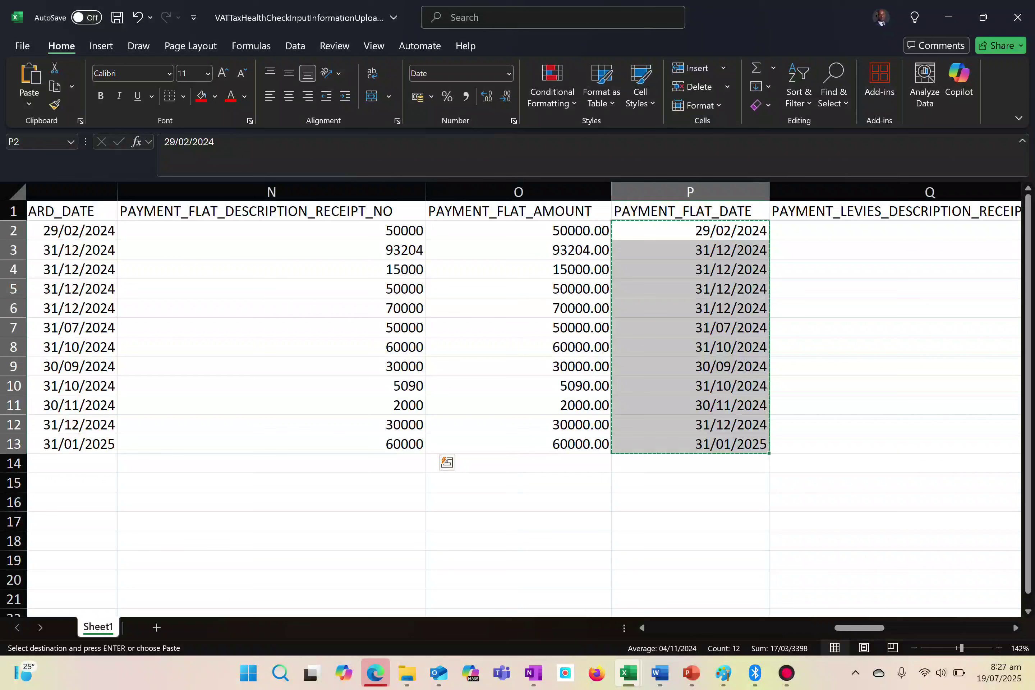
scroll(583, 401, right, 3)
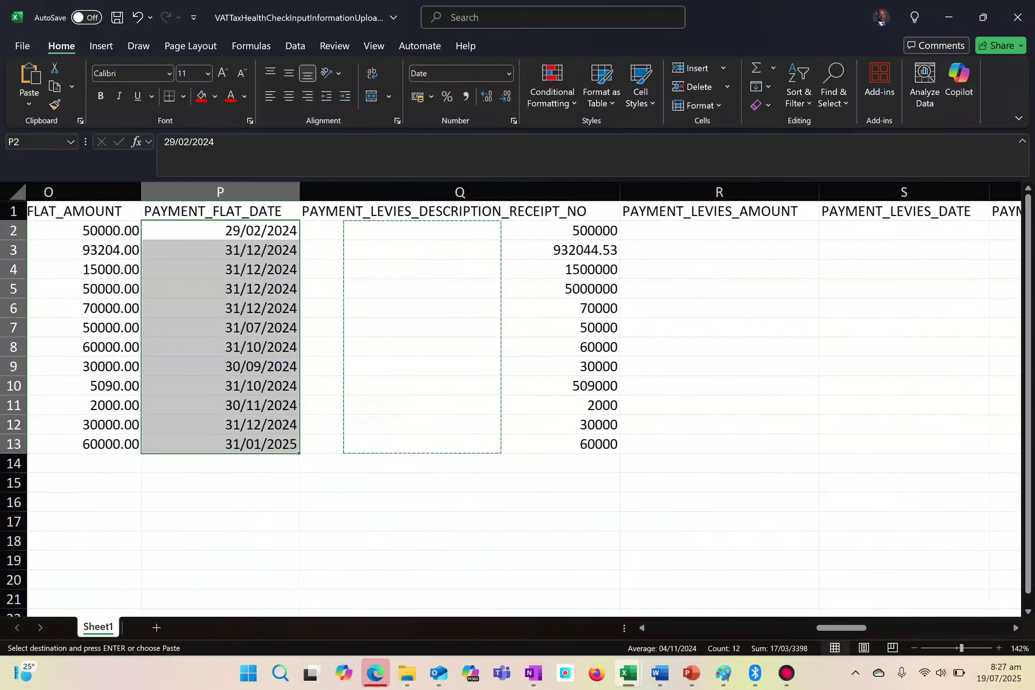
scroll(583, 401, right, 1)
key(ctrl+v)
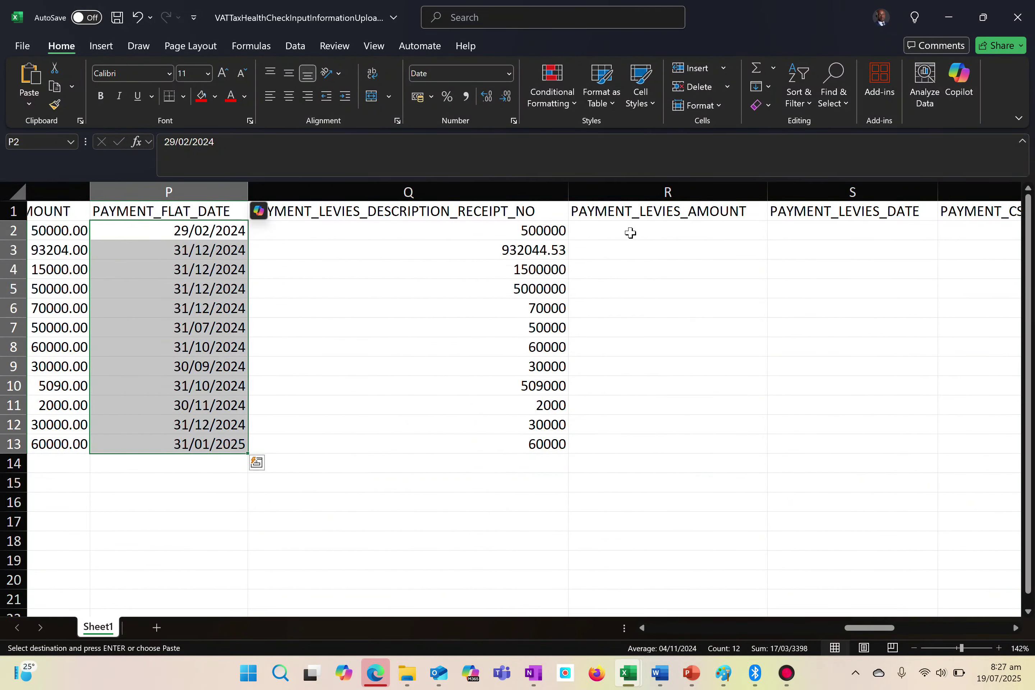
click(785, 236)
key(ctrl+v)
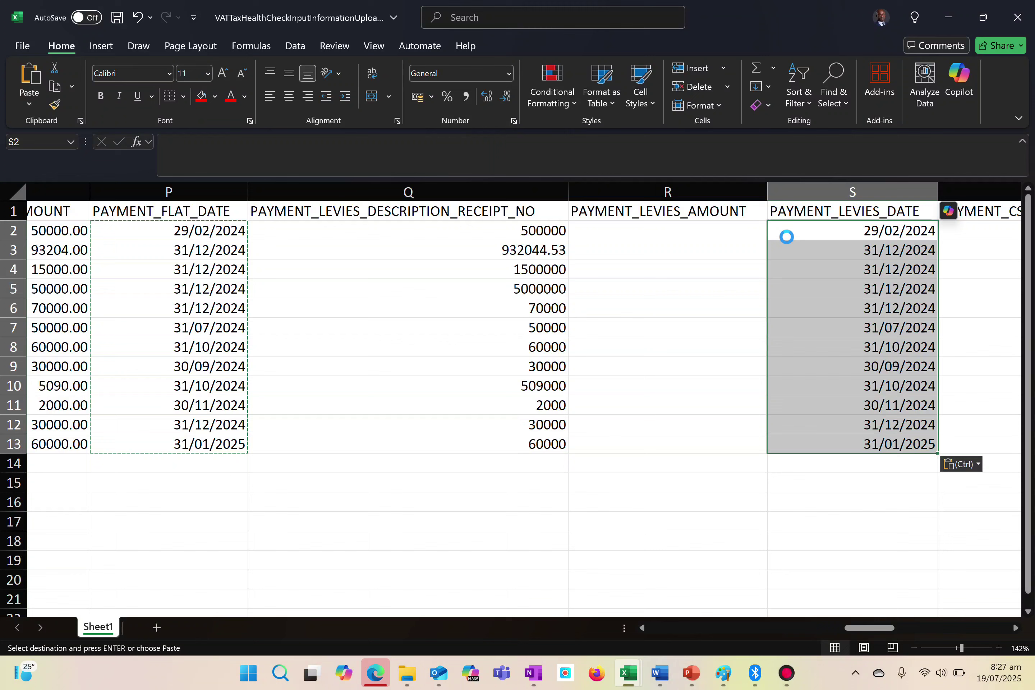
drag(547, 231, 539, 444)
key(ctrl+c)
double_click(664, 234)
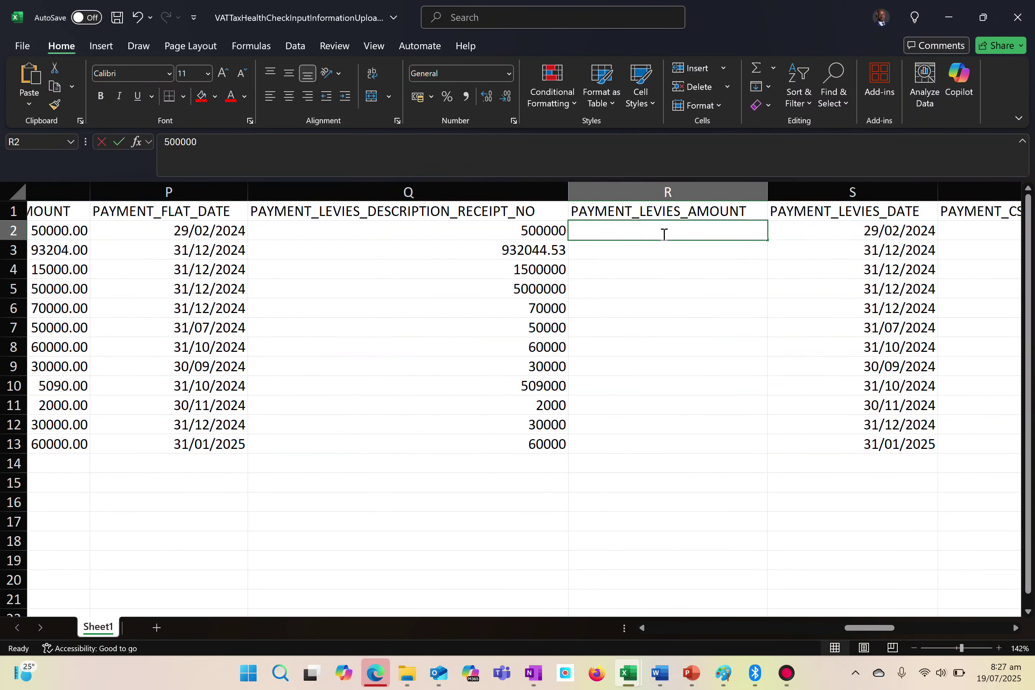
click(573, 272)
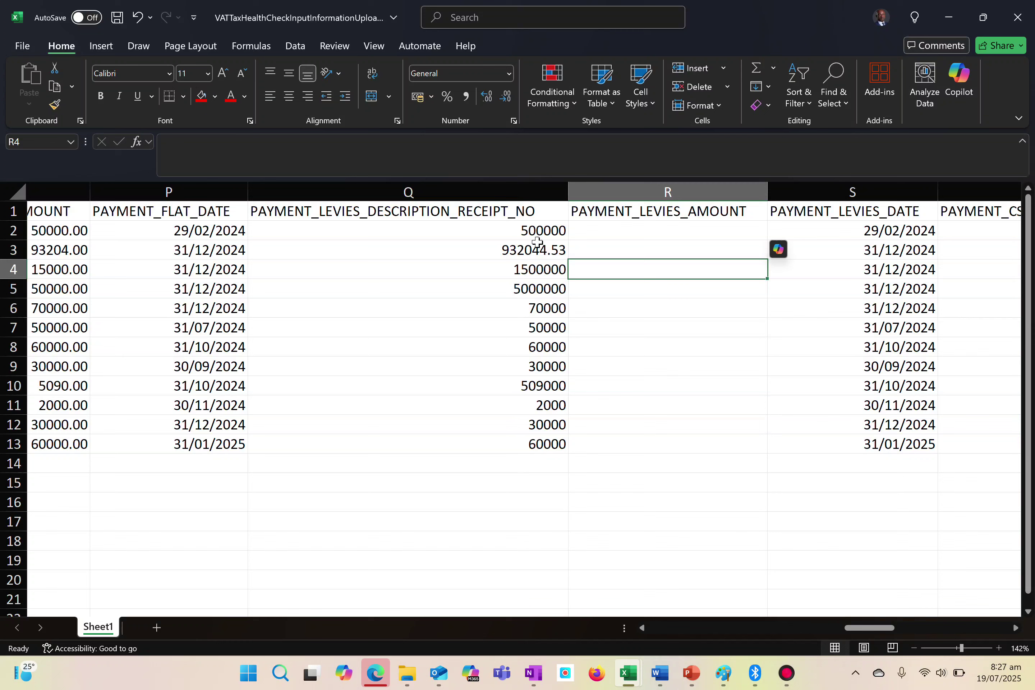
Copy the levies figures in Q2:Q13 into the PAYMENT_LEVIES_AMOUNT column from R2
drag(536, 233, 530, 456)
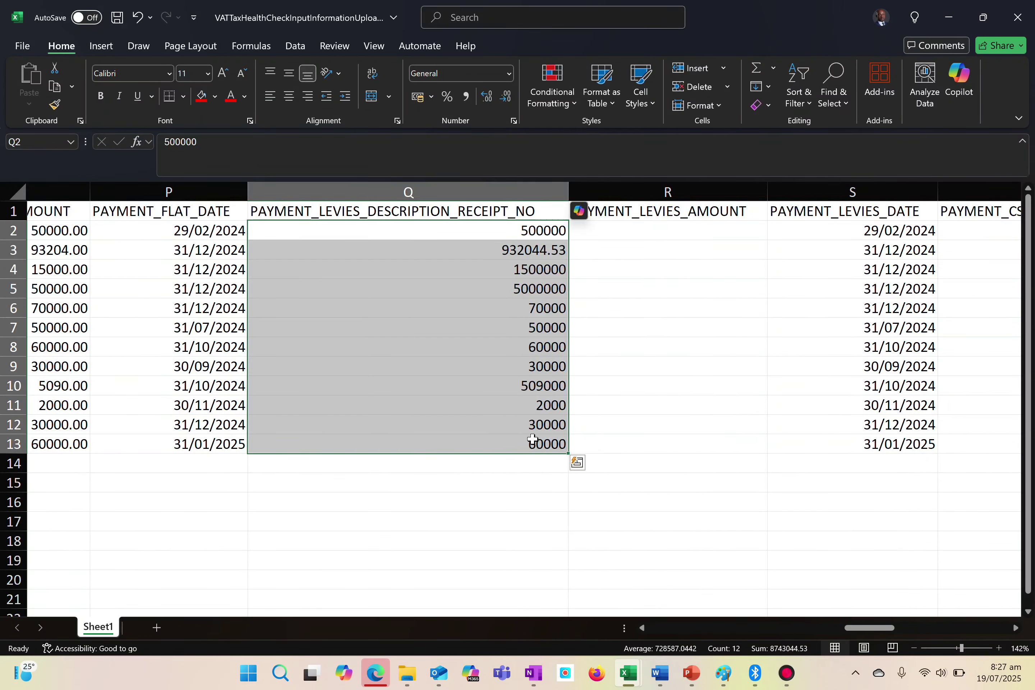
key(ctrl+c)
click(623, 231)
key(ctrl+v)
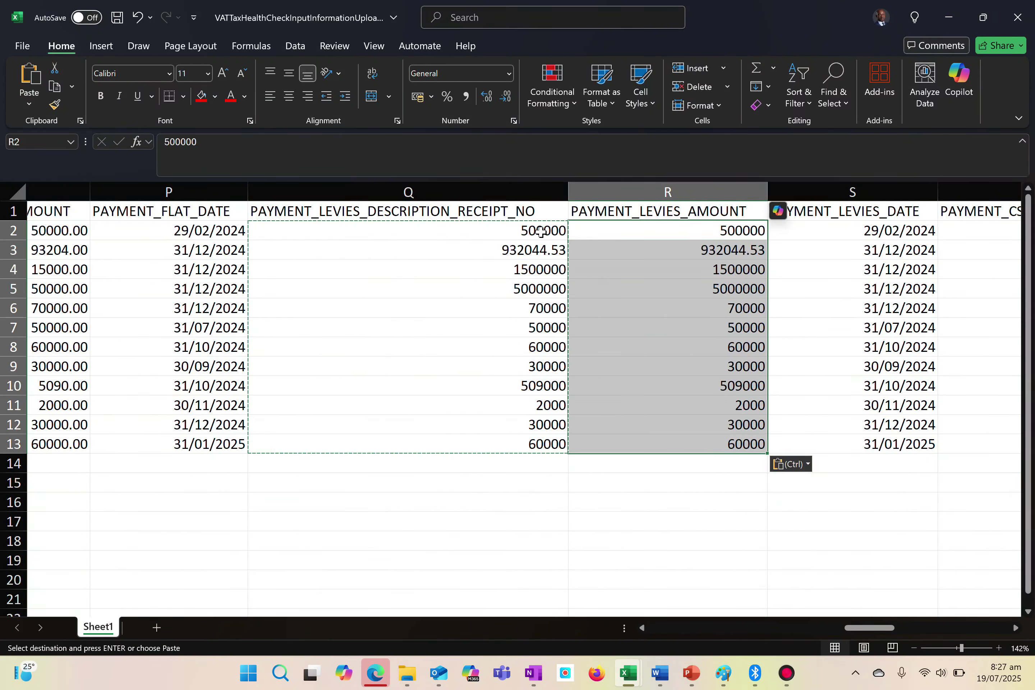
Clear the misplaced levies figures from Q2:Q13 in the PAYMENT_LEVIES_DESCRIPTION_RECEIPT_NO column
click(518, 228)
drag(501, 231, 499, 451)
key(Delete)
scroll(509, 454, right, 3)
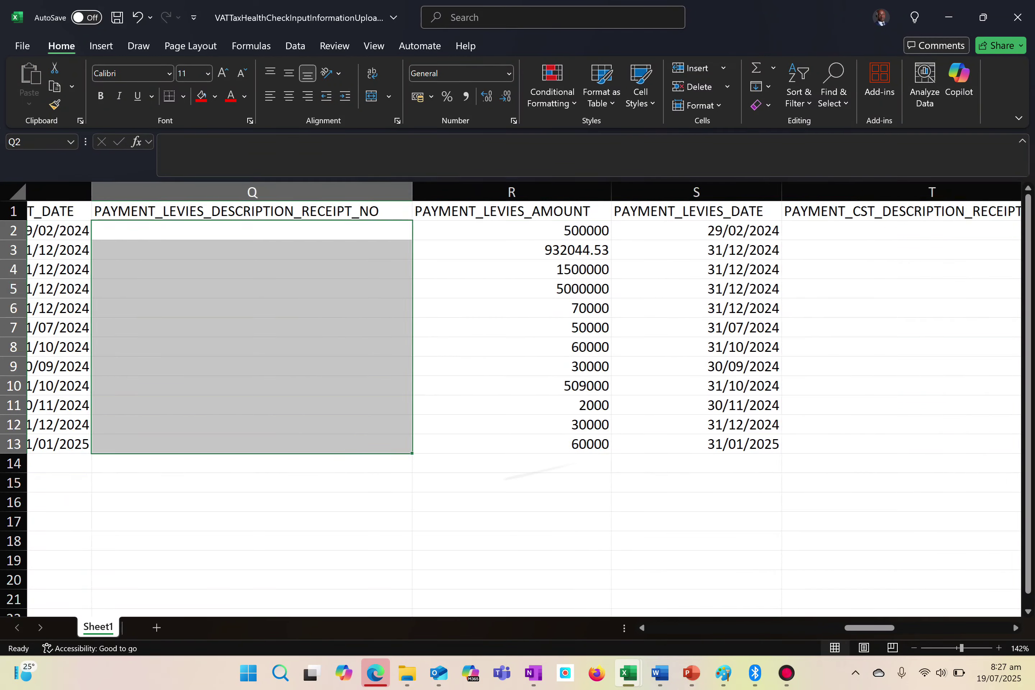
scroll(509, 453, left, 2)
scroll(683, 398, right, 4)
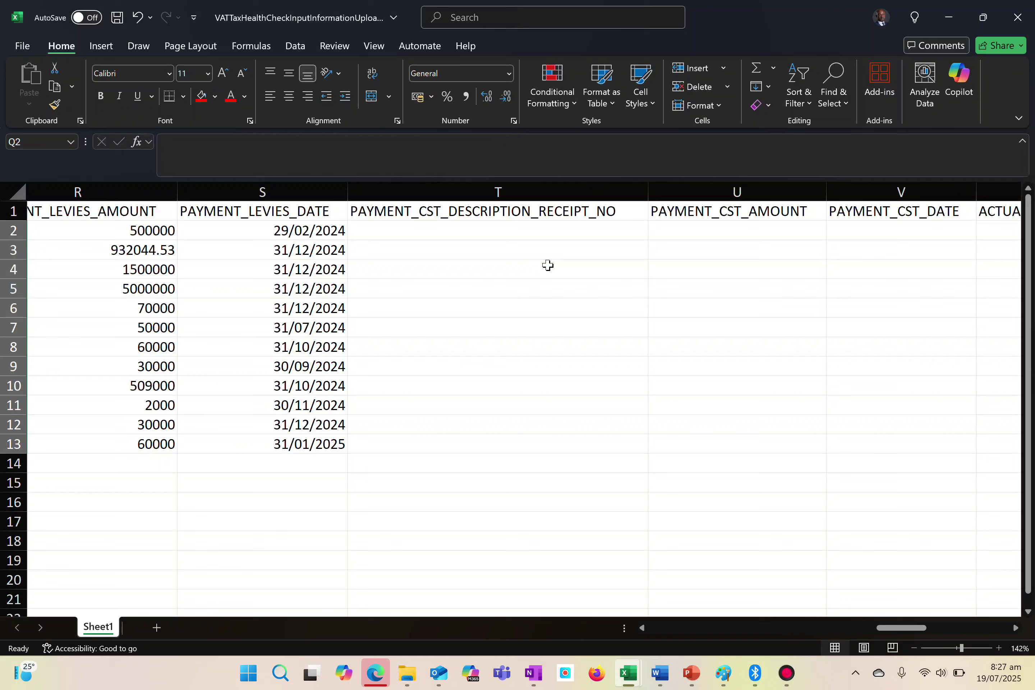
Copy the 2024 January to December CST credits (G149:G160) from the VAT template as values into the upload workbook's PAYMENT_CST_AMOUNT column from U2
click(514, 230)
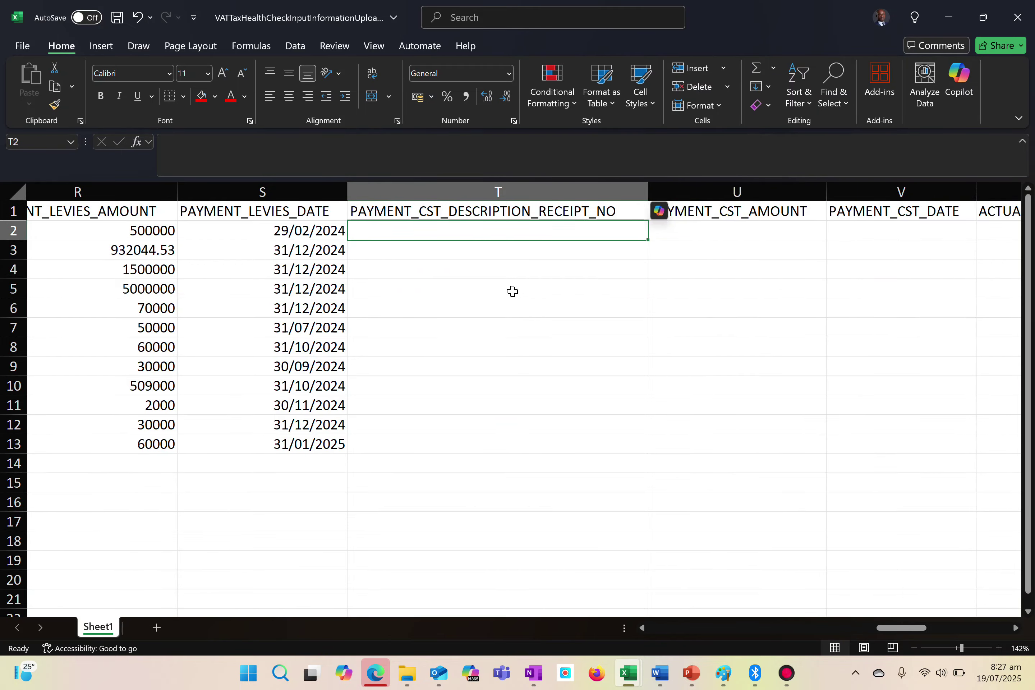
key(alt+Tab)
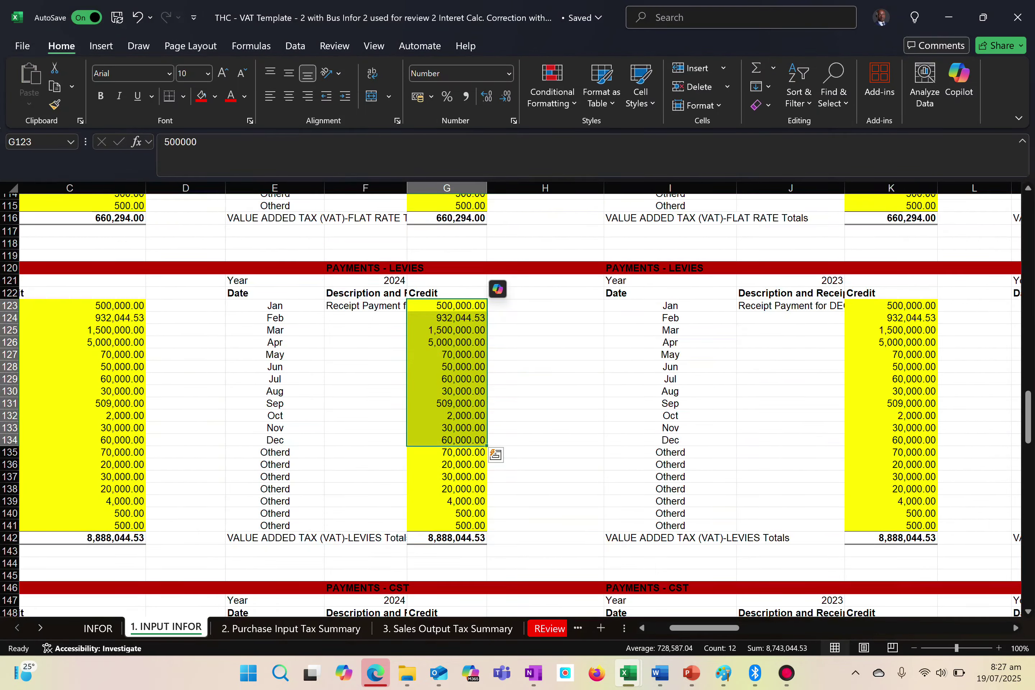
scroll(513, 291, down, 6)
scroll(458, 286, down, 4)
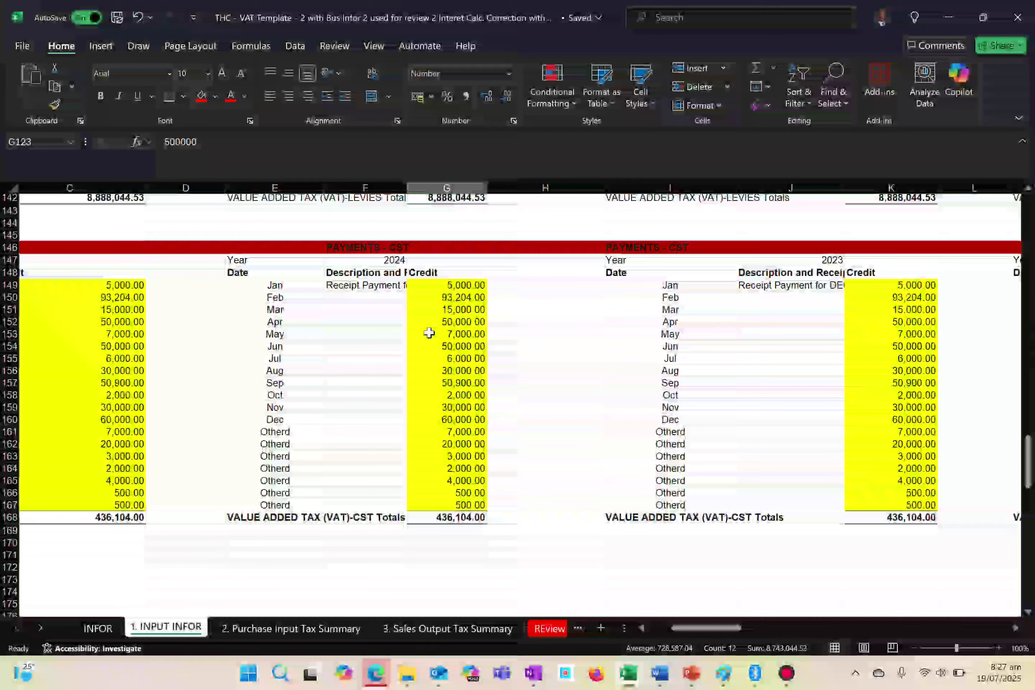
click(458, 287)
drag(459, 286, 433, 418)
key(ctrl+c)
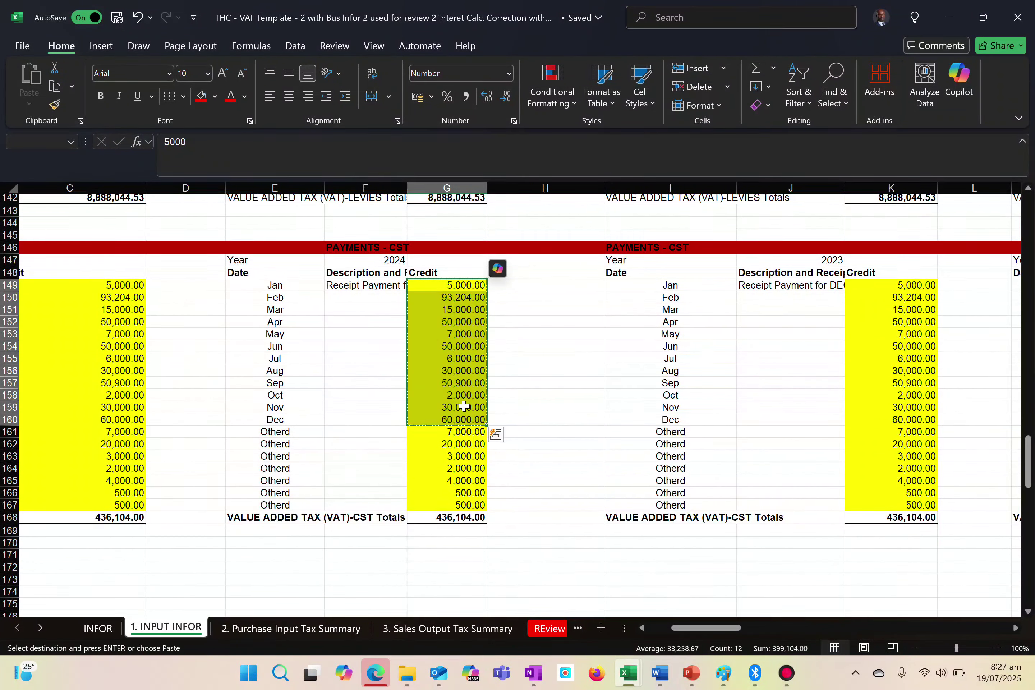
key(alt+Tab)
key(alt+Tab)
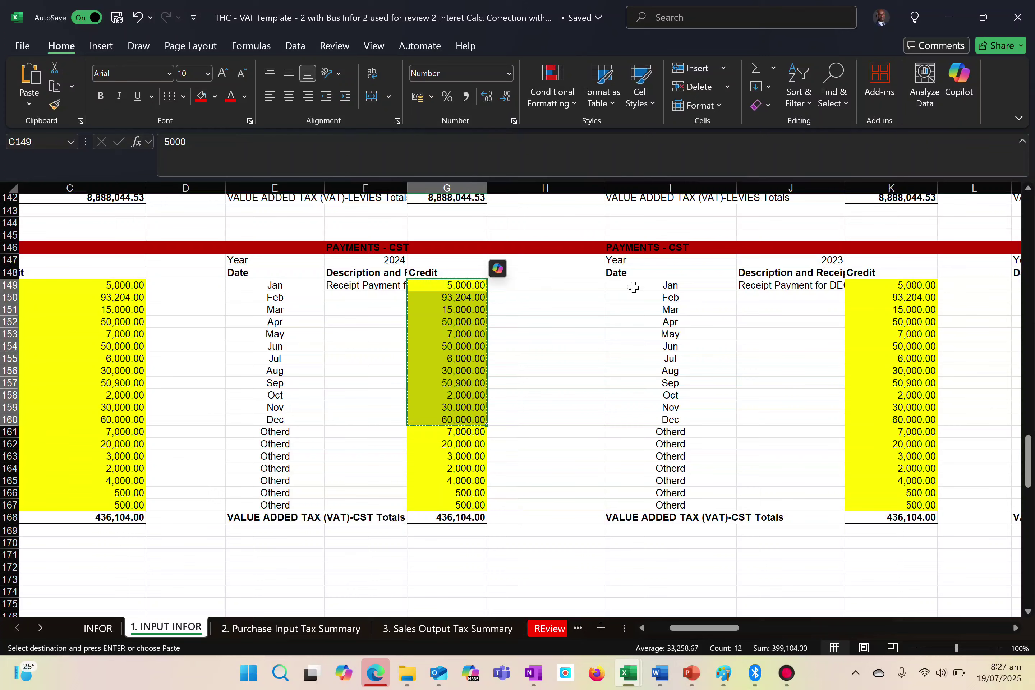
key(alt+Tab)
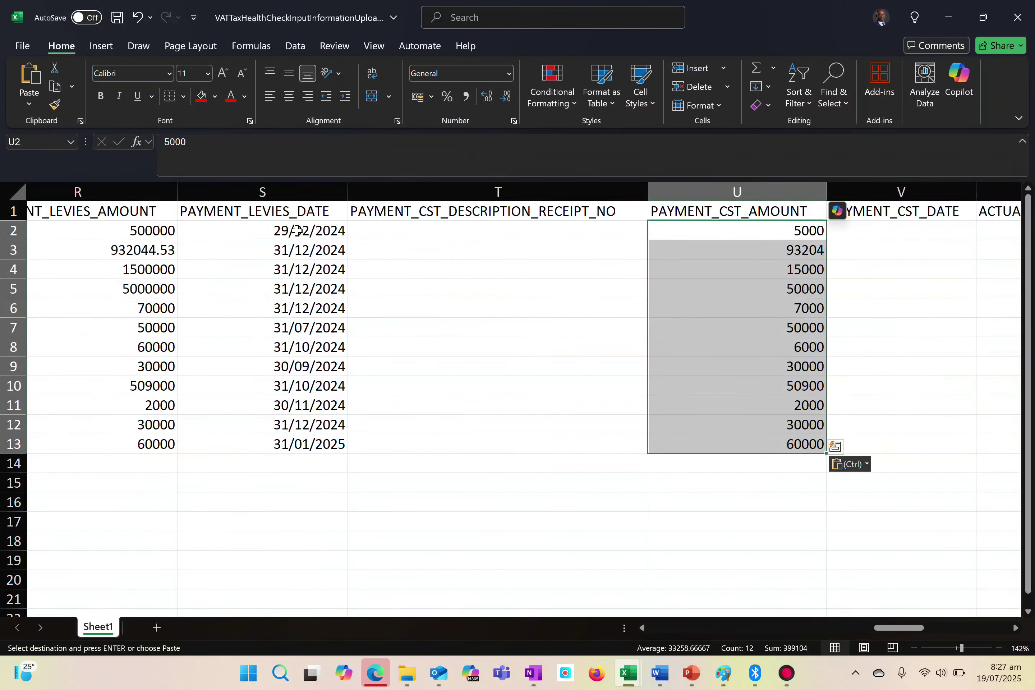
Copy the levies payment dates (S2:S13) into the PAYMENT_CST_DATE column from V2
drag(296, 232, 294, 444)
key(ctrl+c)
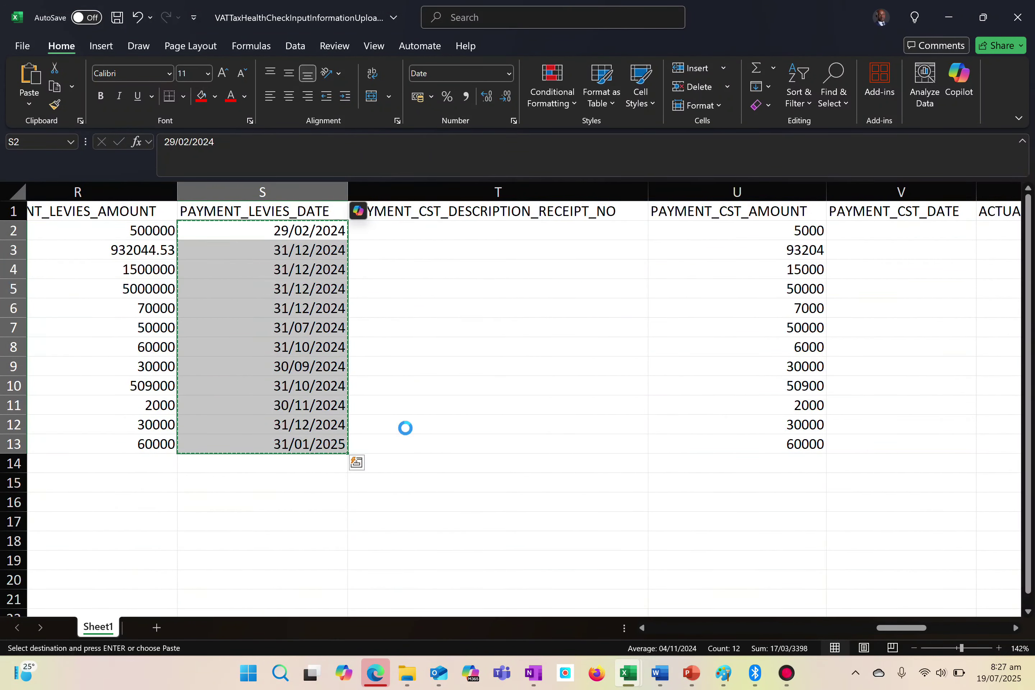
click(862, 234)
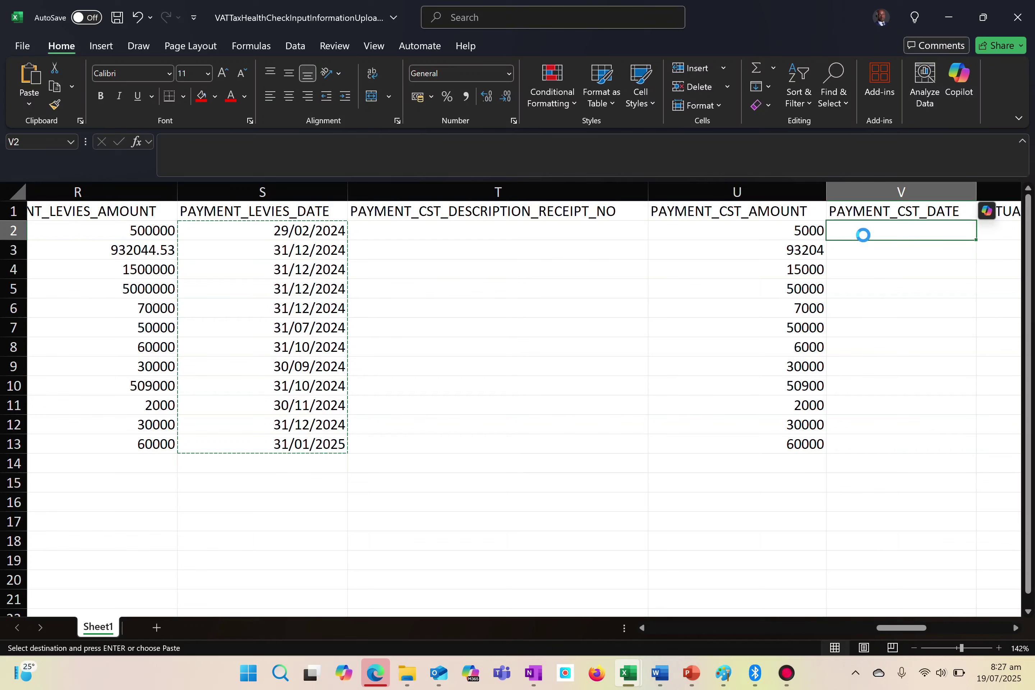
key(ctrl+v)
key(Right)
key(Right)
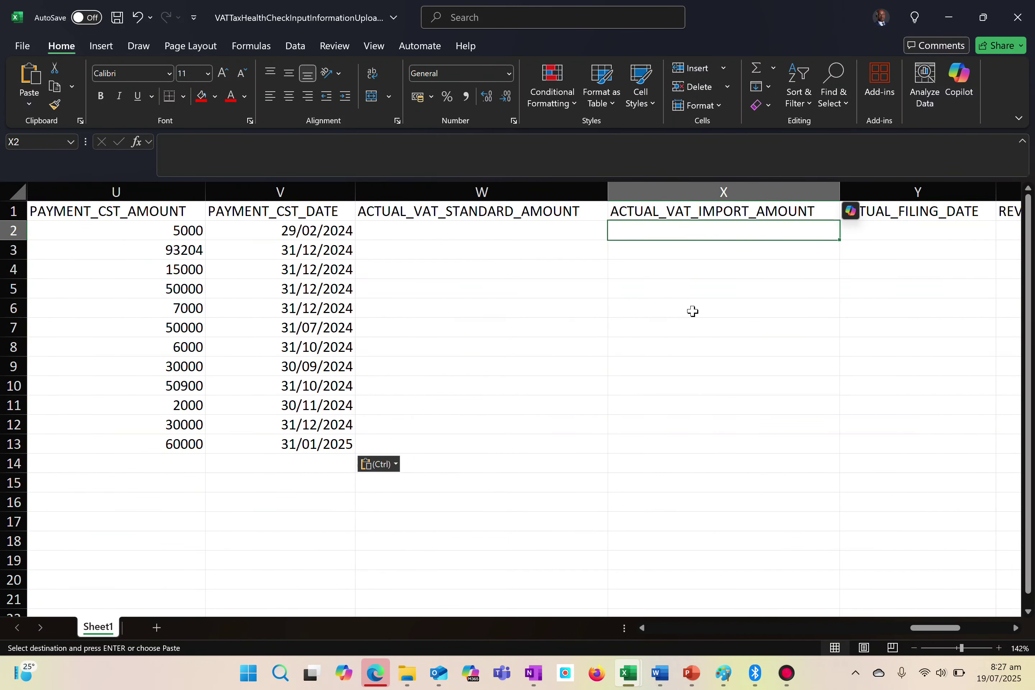
Copy the 2025 filed VAT Standard and Import VAT figures (B179:C190) from the VAT template as values into the upload workbook from W2
click(500, 237)
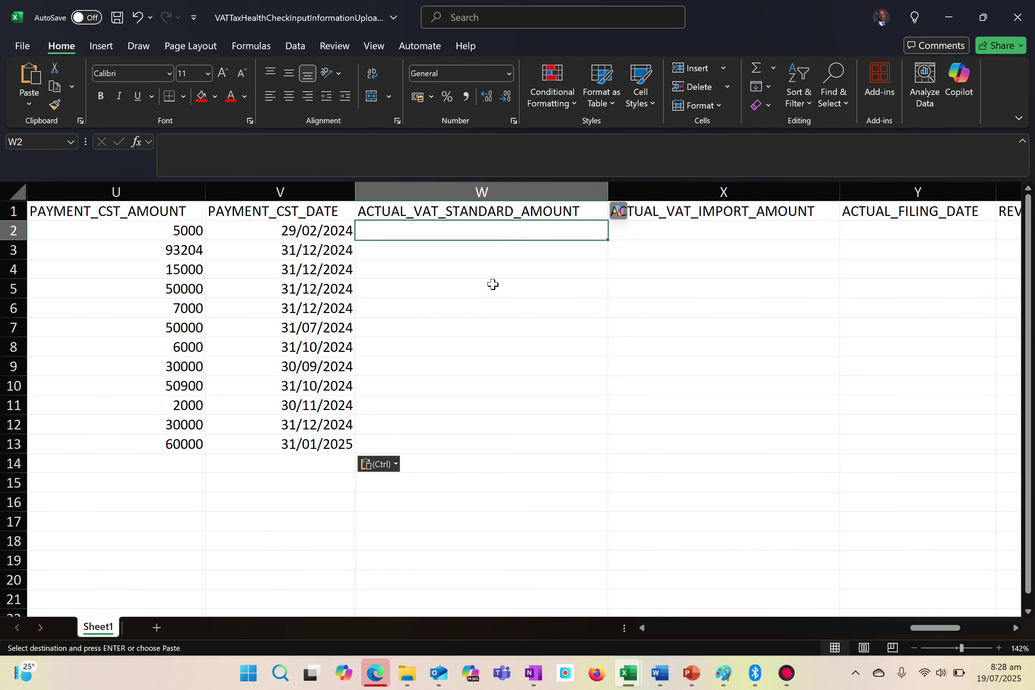
key(alt+Tab)
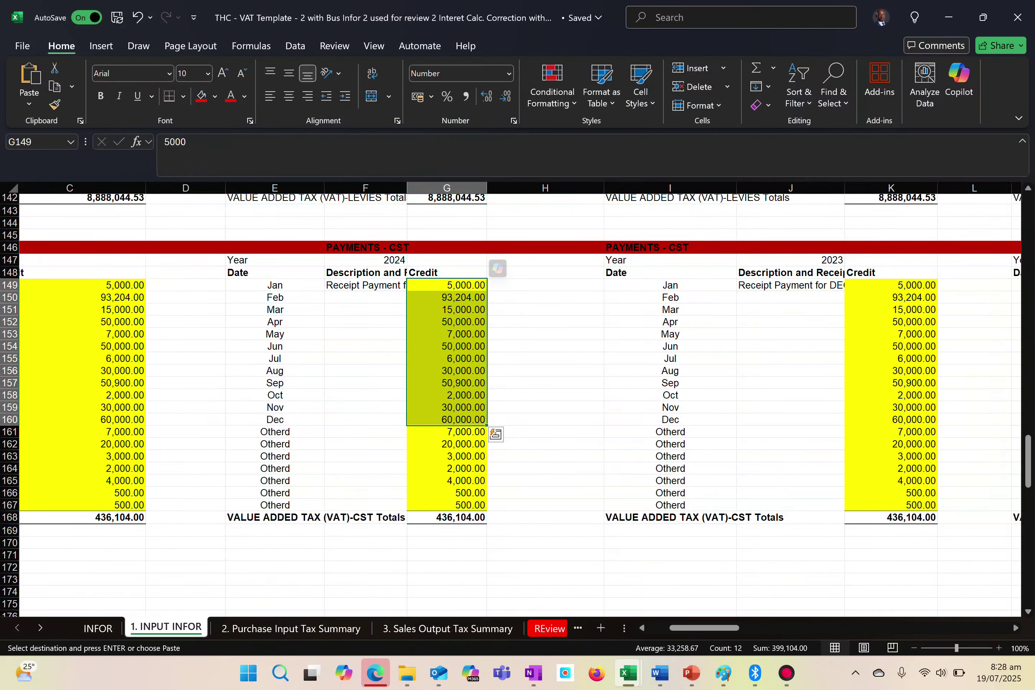
scroll(411, 425, left, 3)
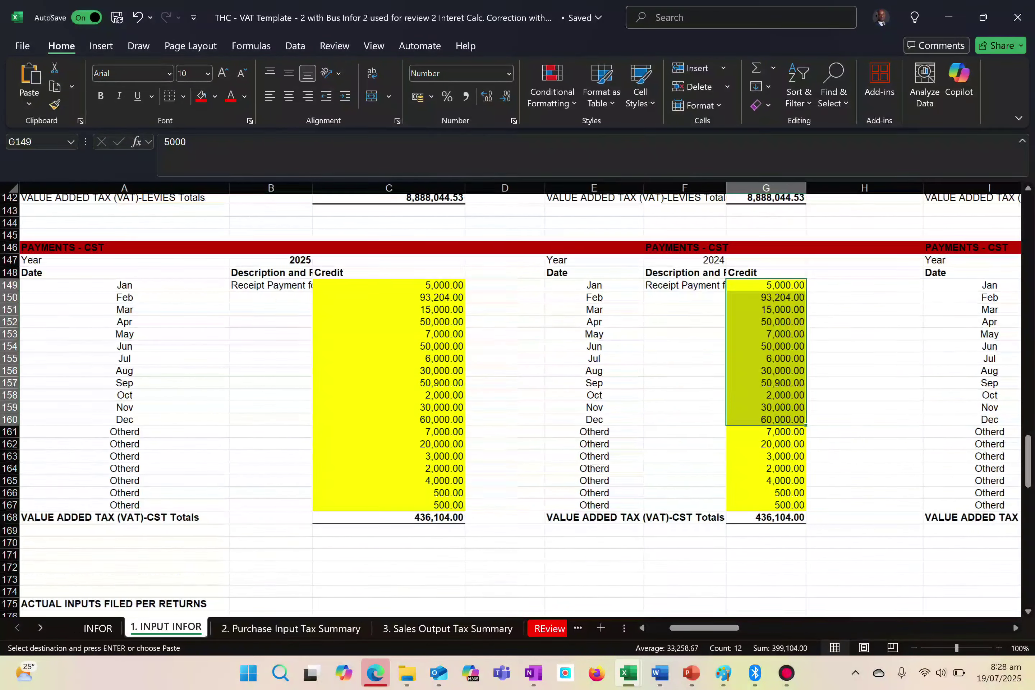
scroll(815, 435, down, 10)
scroll(815, 434, down, 1)
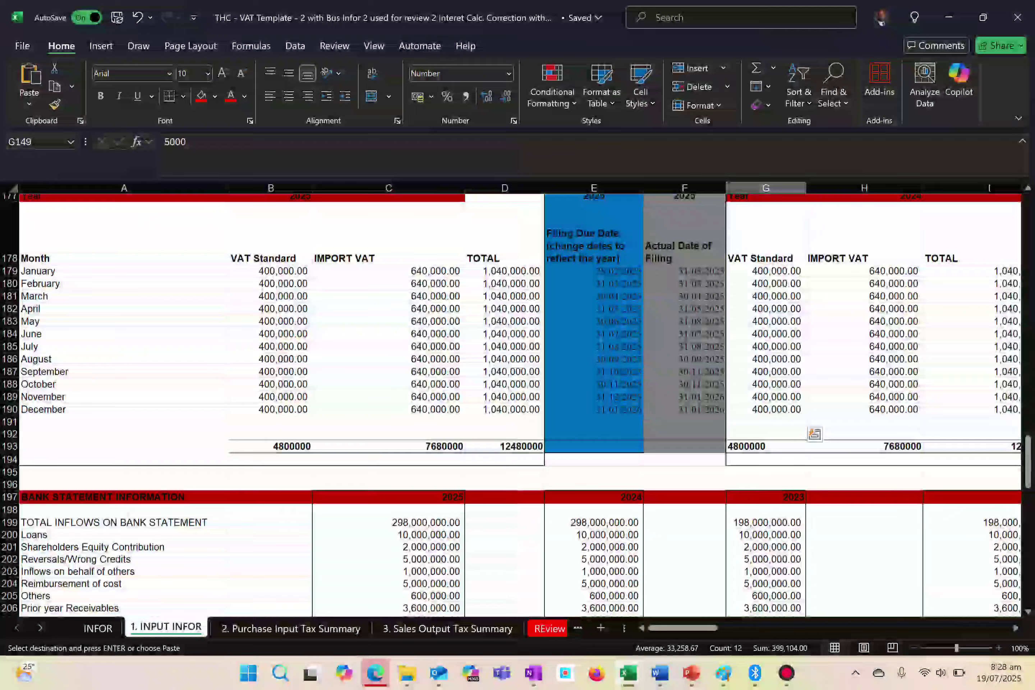
scroll(815, 434, up, 2)
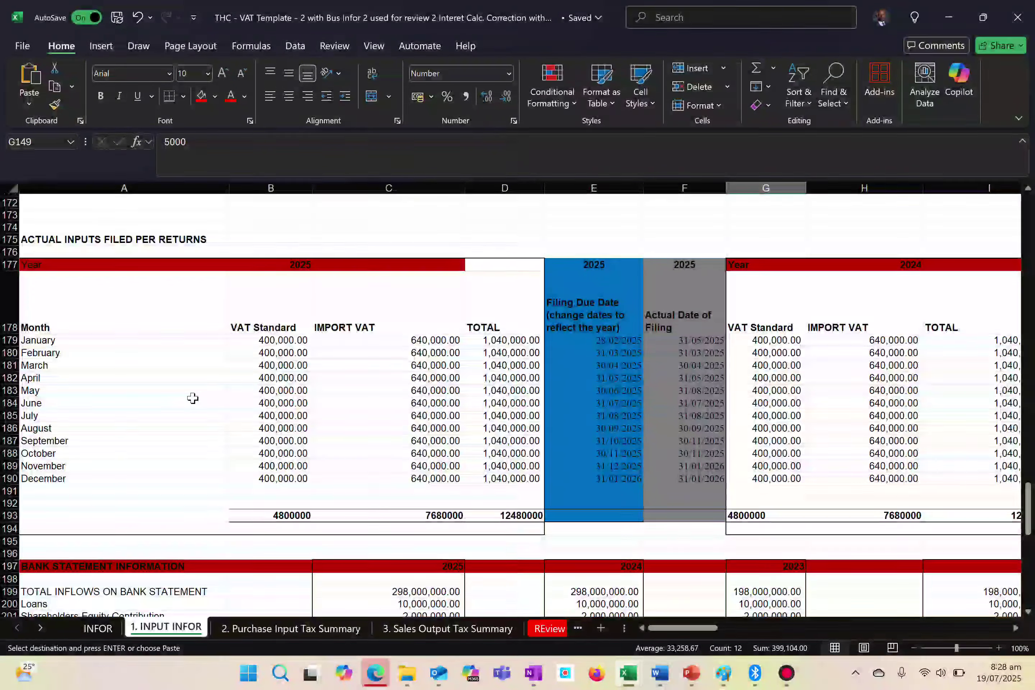
drag(268, 341, 277, 474)
key(ctrl+v)
key(shift+Right)
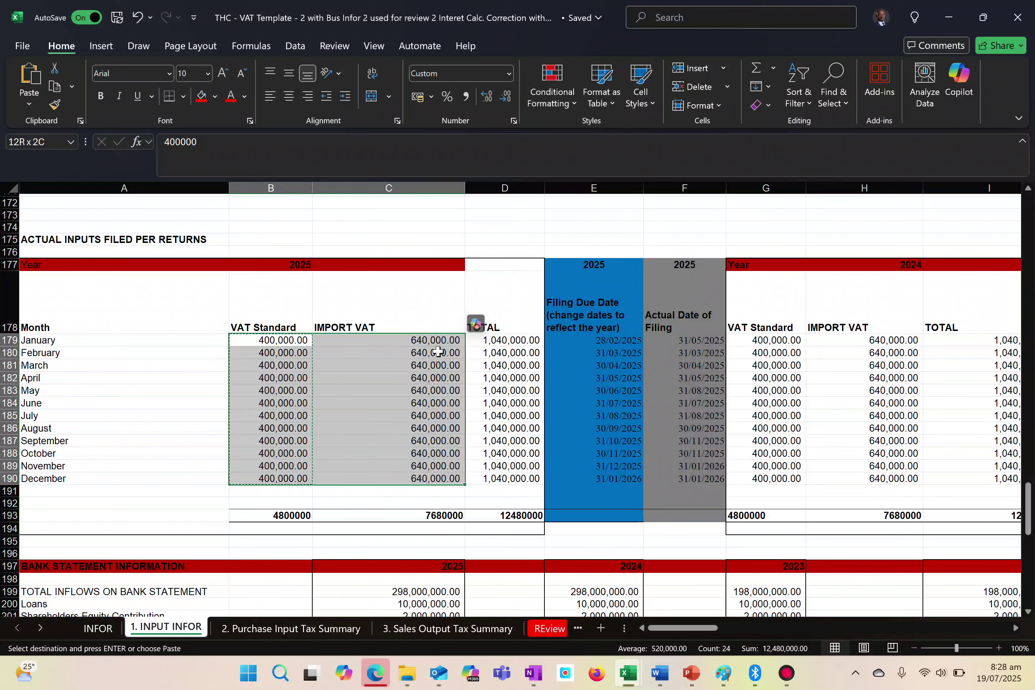
key(ctrl+c)
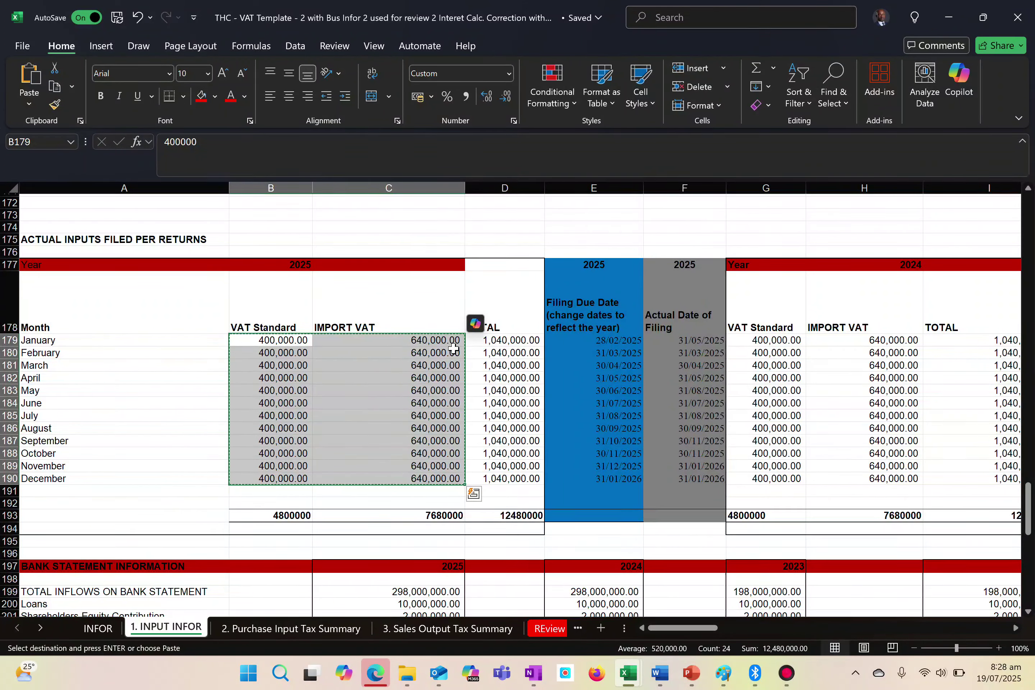
key(alt+Tab)
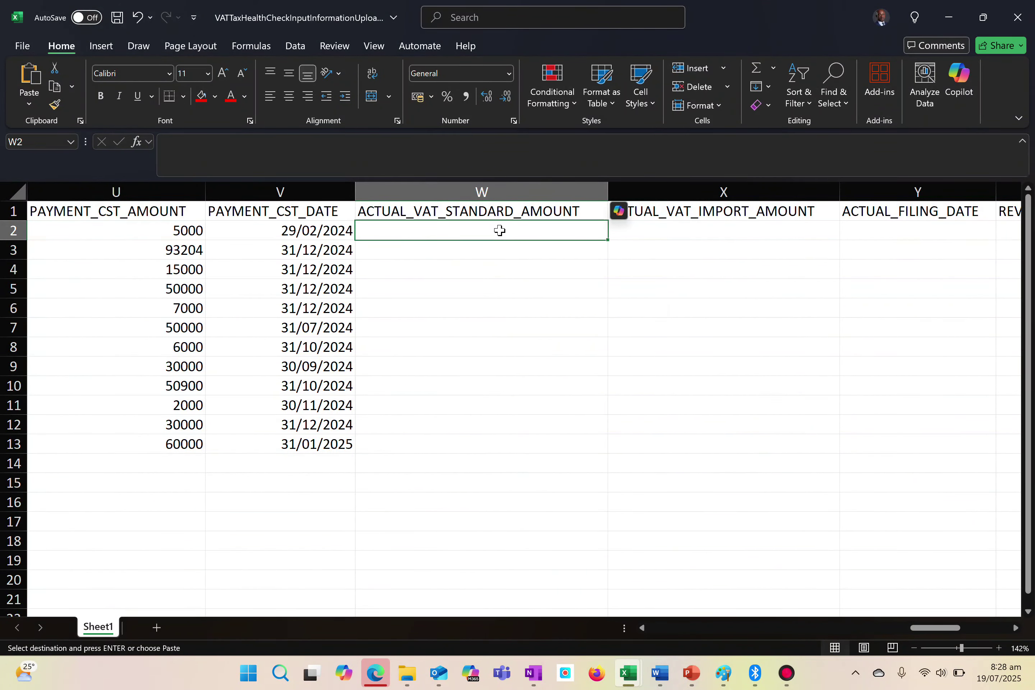
right_click(500, 230)
click(556, 270)
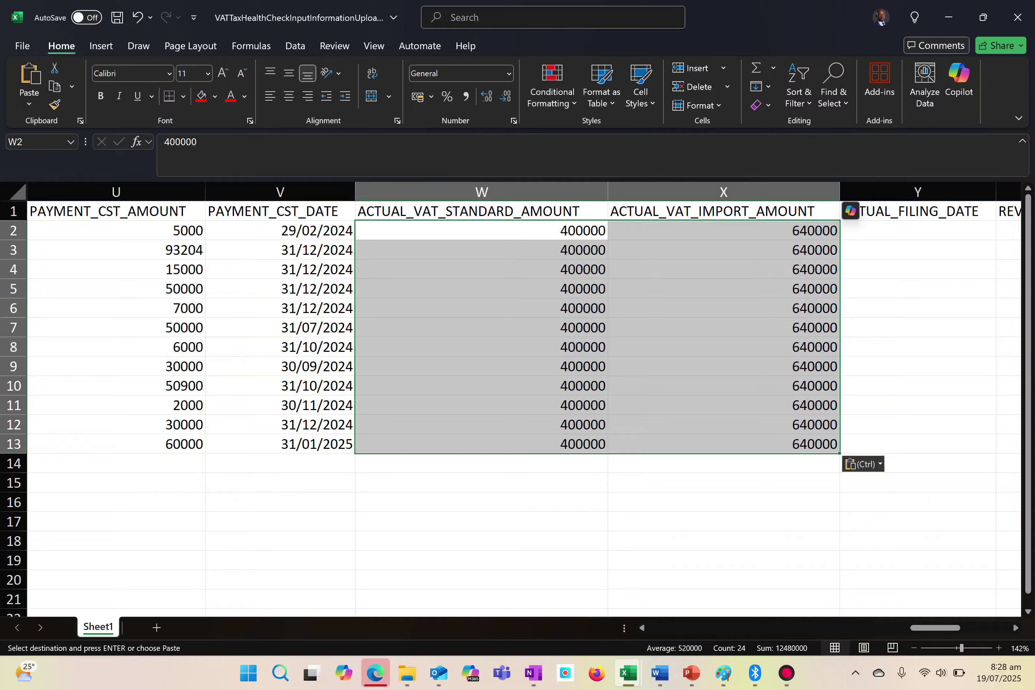
Copy the 2025 Actual Date of Filing entries (F179:F190) from the VAT template as values into the upload workbook's ACTUAL_FILING_DATE column from Y2
scroll(523, 319, right, 6)
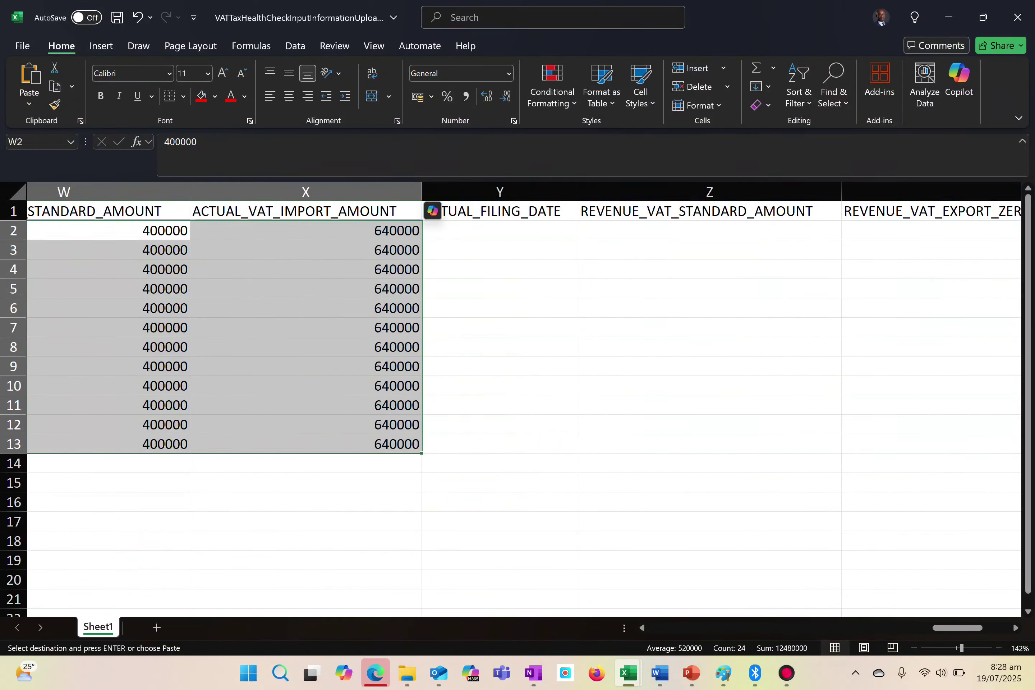
key(alt+Tab)
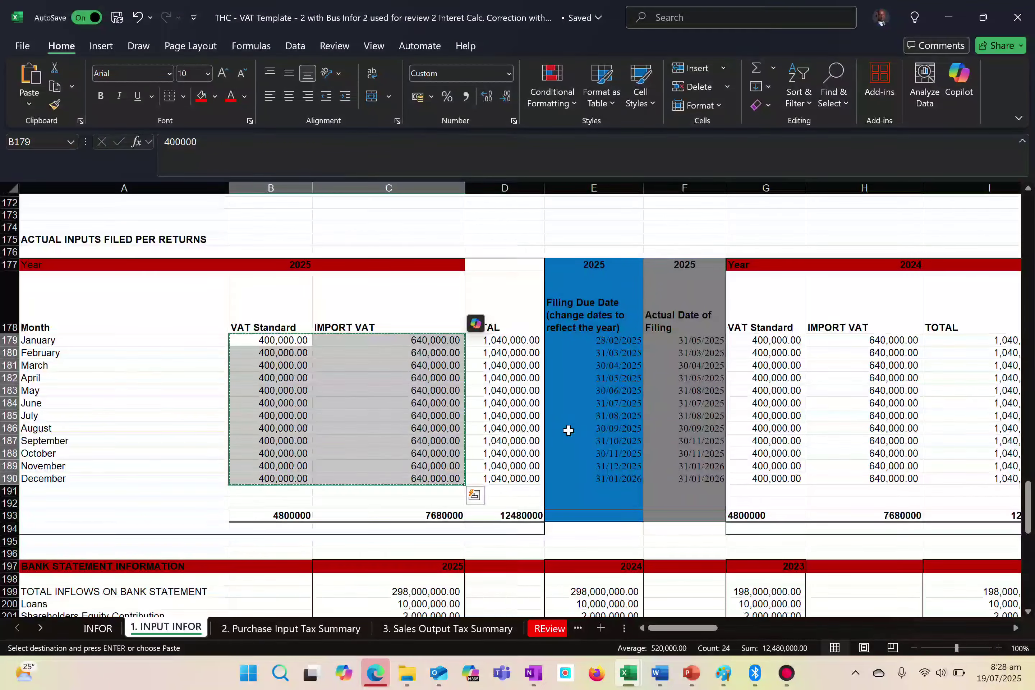
drag(609, 341, 604, 474)
key(ctrl+c)
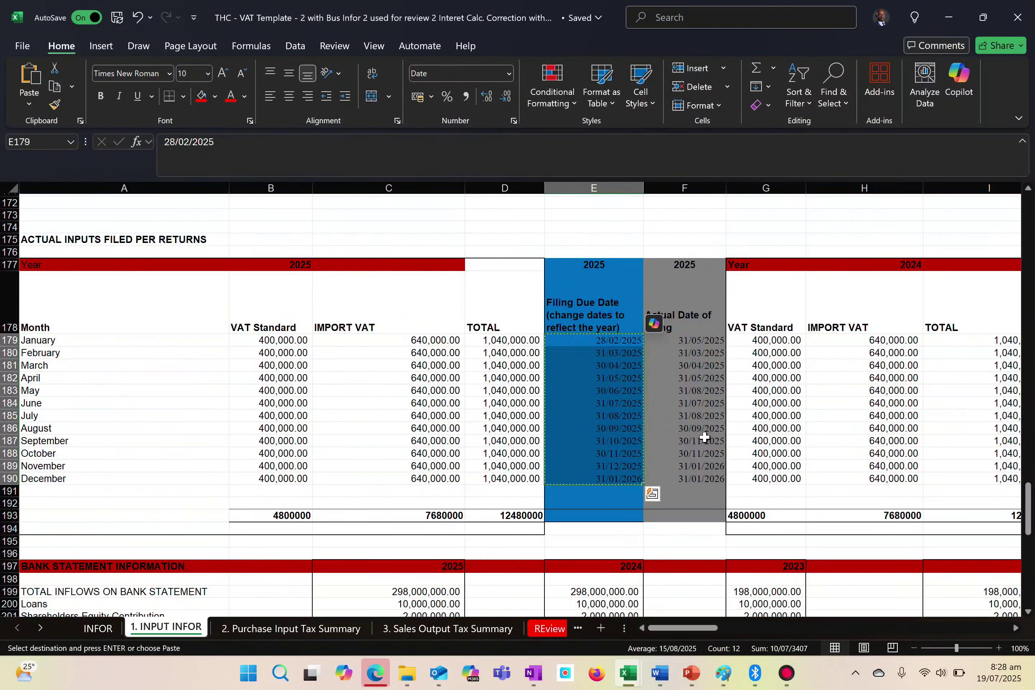
click(692, 351)
drag(693, 347, 693, 452)
click(677, 336)
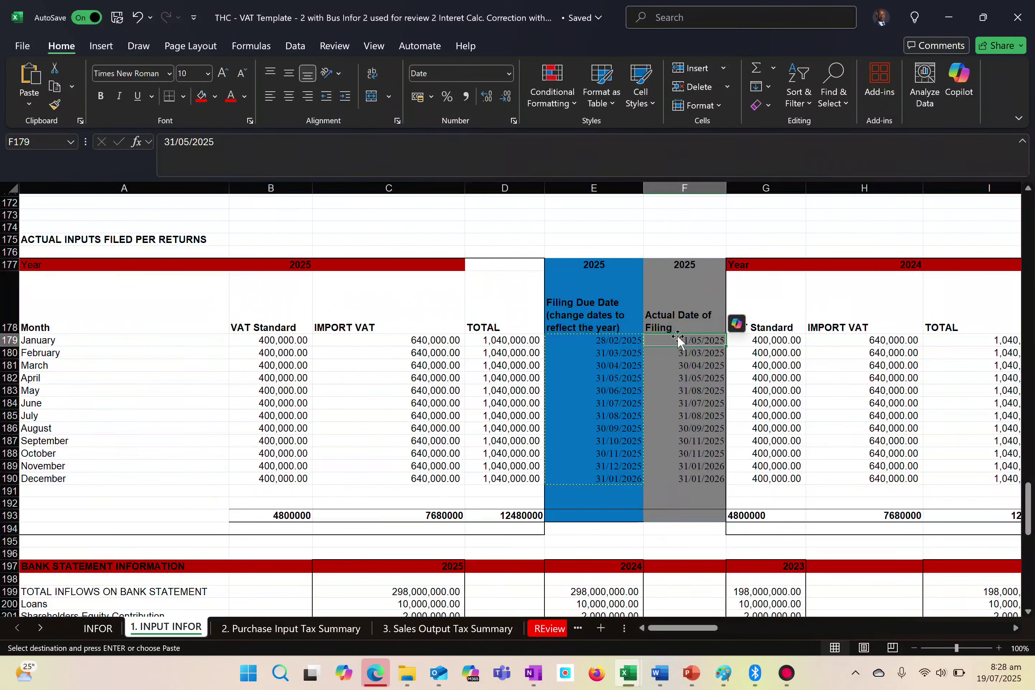
drag(662, 340, 670, 478)
key(ctrl+v)
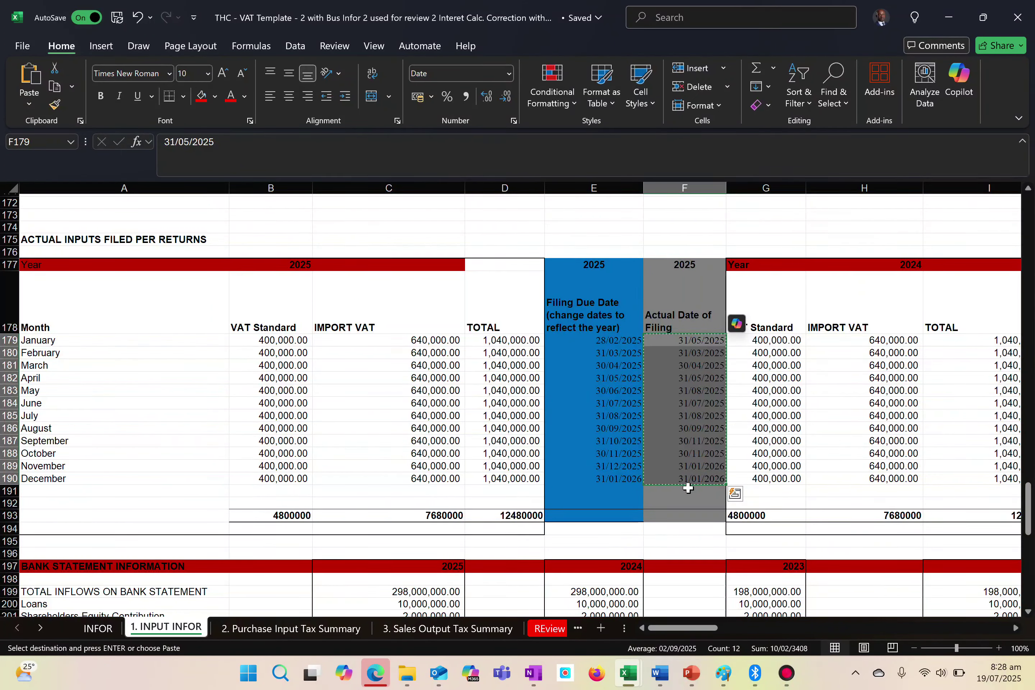
key(alt+Tab)
click(517, 228)
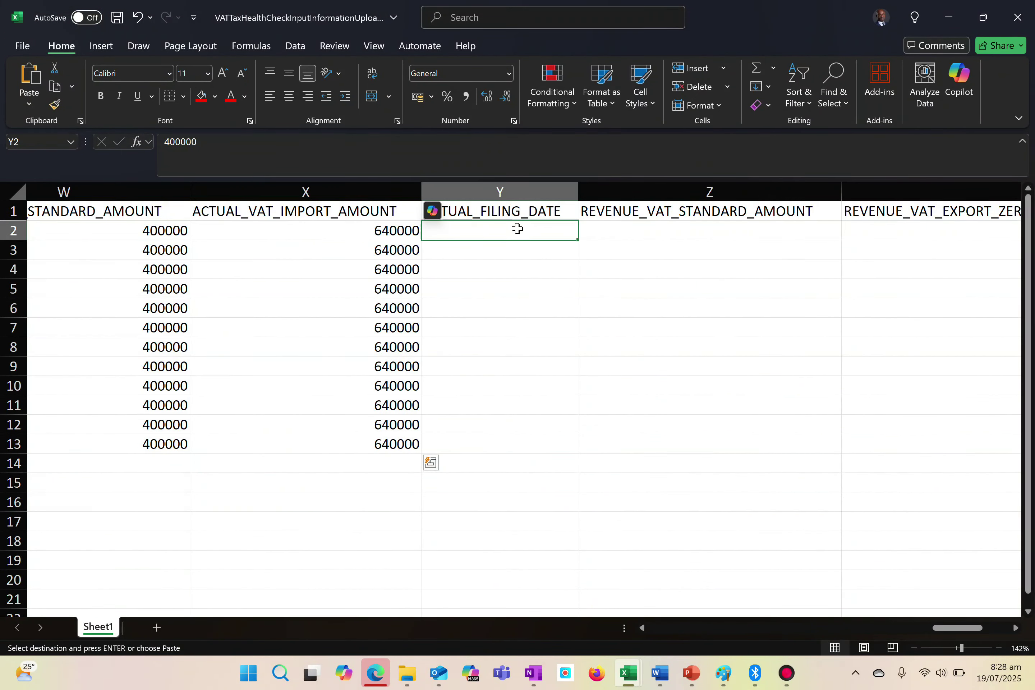
right_click(517, 228)
click(572, 270)
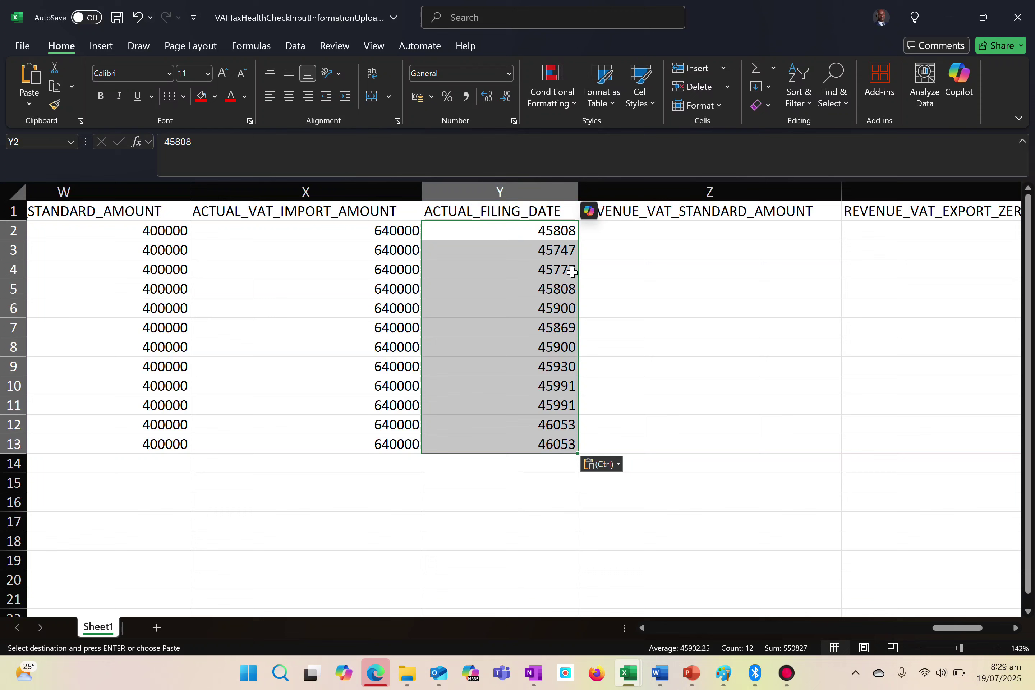
Format the ACTUAL_FILING_DATE values in Y2:Y13 as Short Date
click(464, 75)
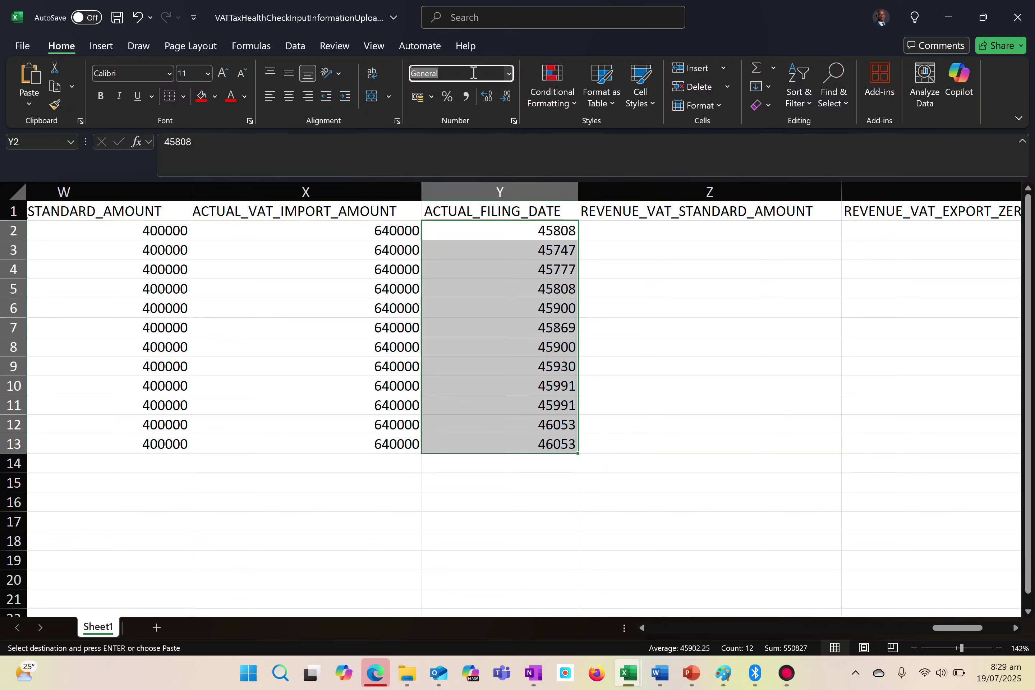
click(498, 76)
click(508, 74)
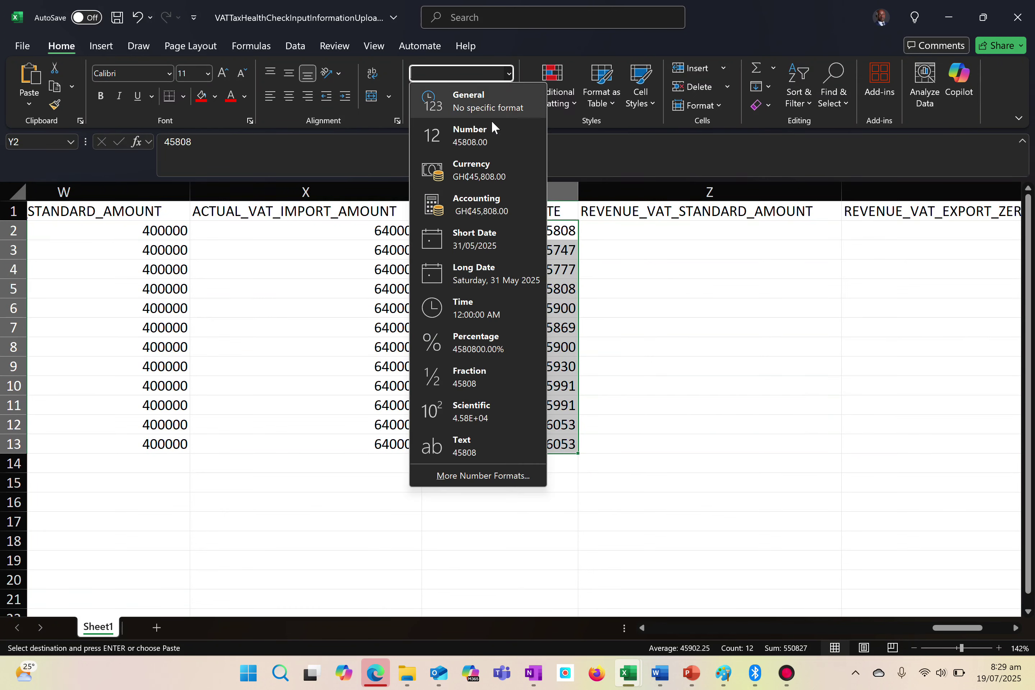
click(469, 240)
Copy the 2025 filed revenue per VAT returns (B218:D229) from the VAT template into the upload workbook's three REVENUE_VAT columns from Z2
click(652, 233)
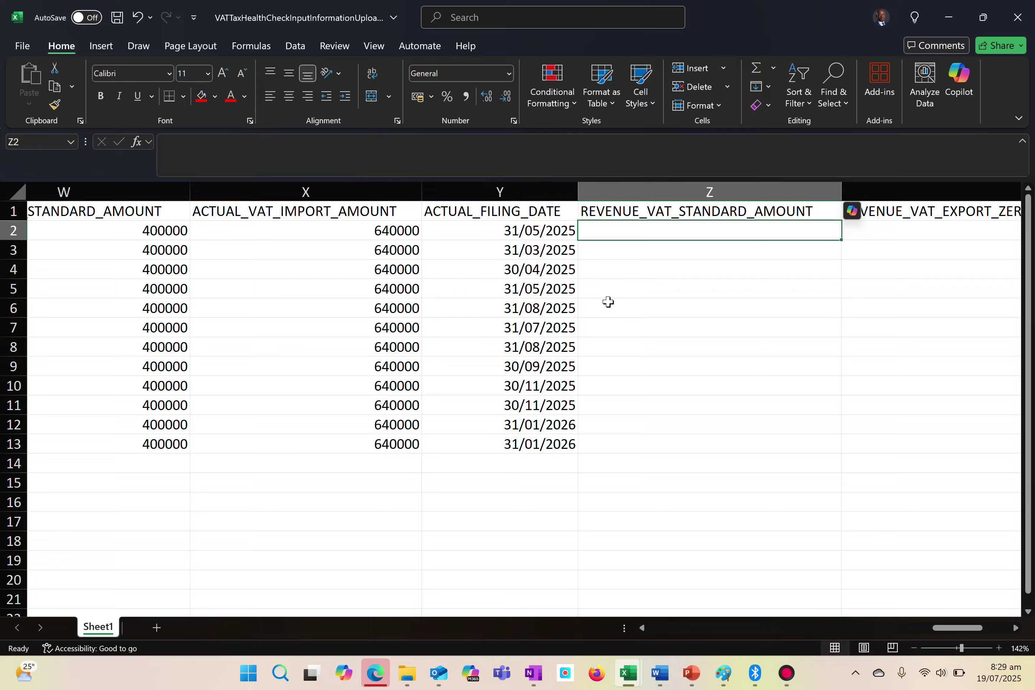
key(alt+Tab)
scroll(608, 300, down, 5)
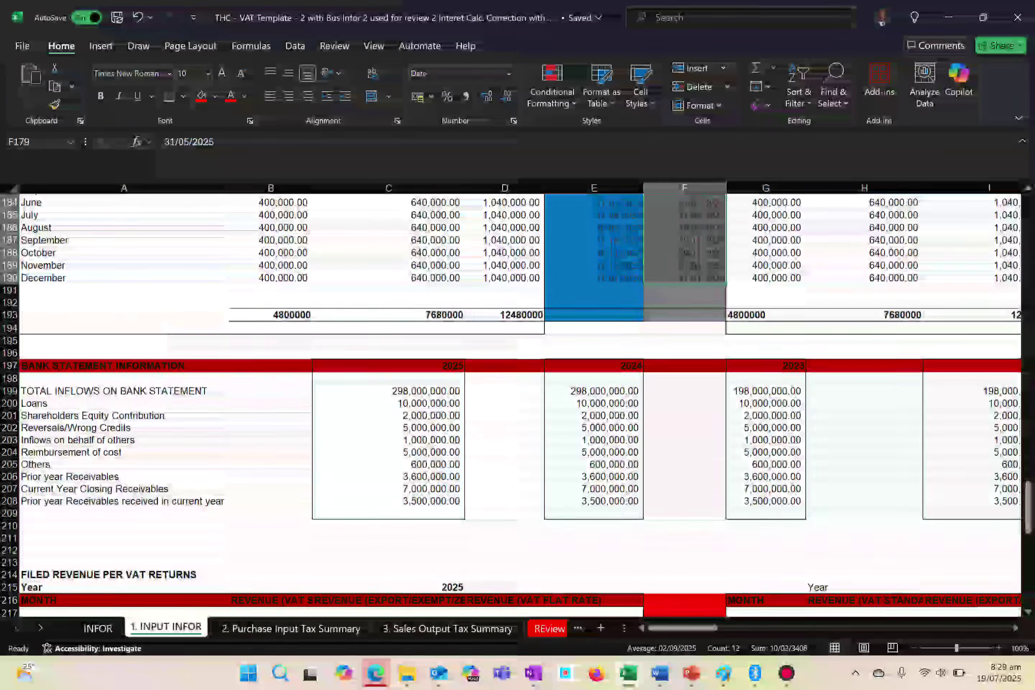
scroll(608, 300, down, 7)
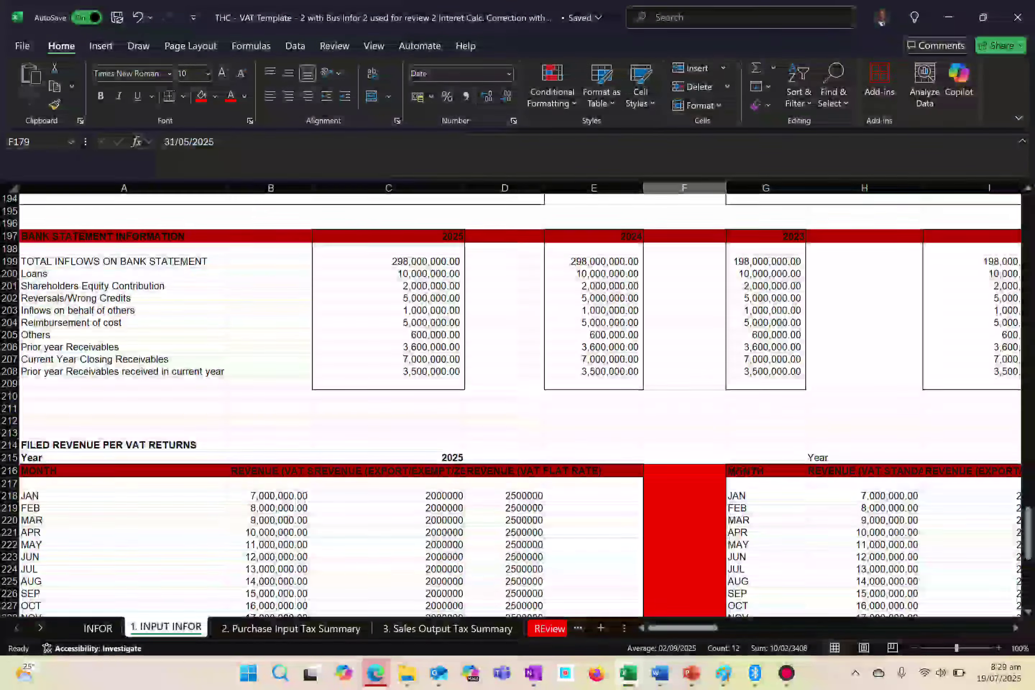
drag(278, 370, 389, 500)
key(ctrl+c)
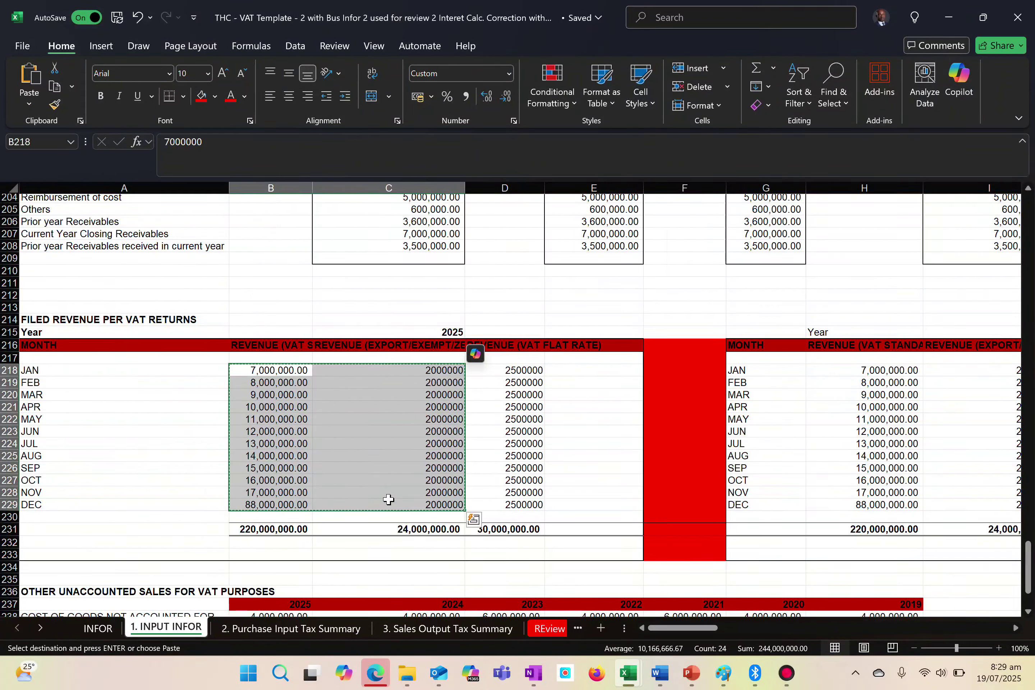
click(513, 373)
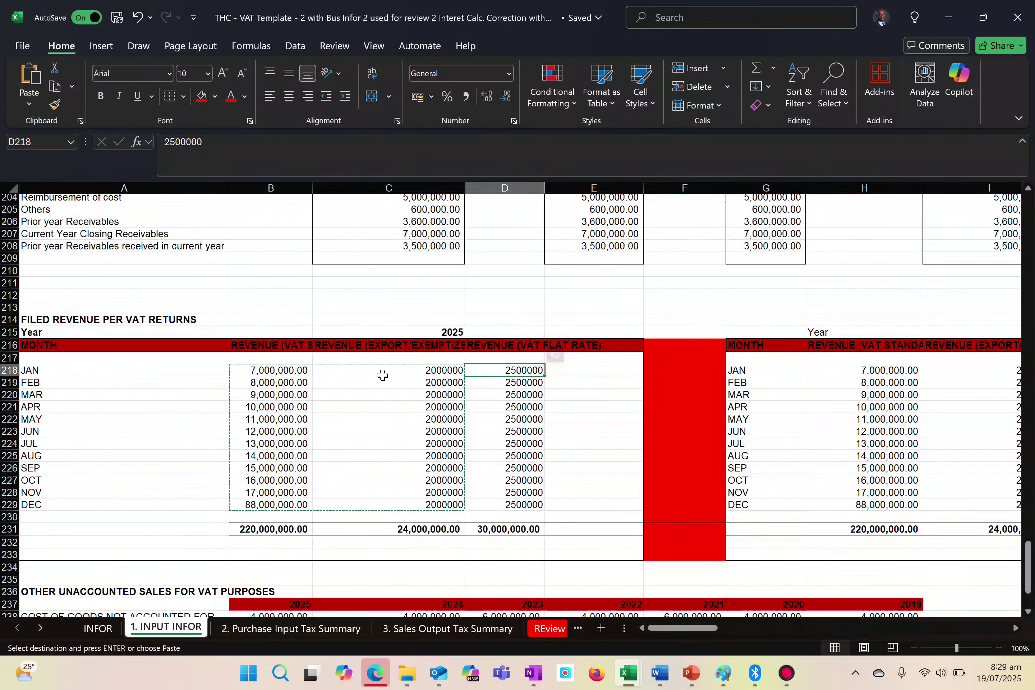
drag(282, 375, 508, 502)
key(ctrl+c)
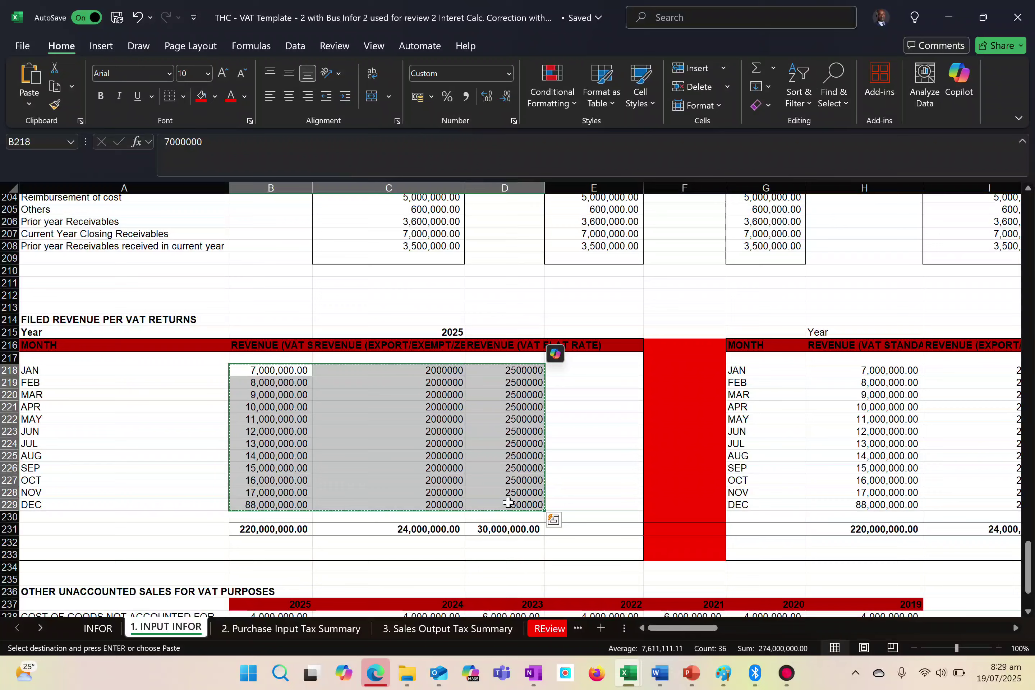
key(alt+Tab)
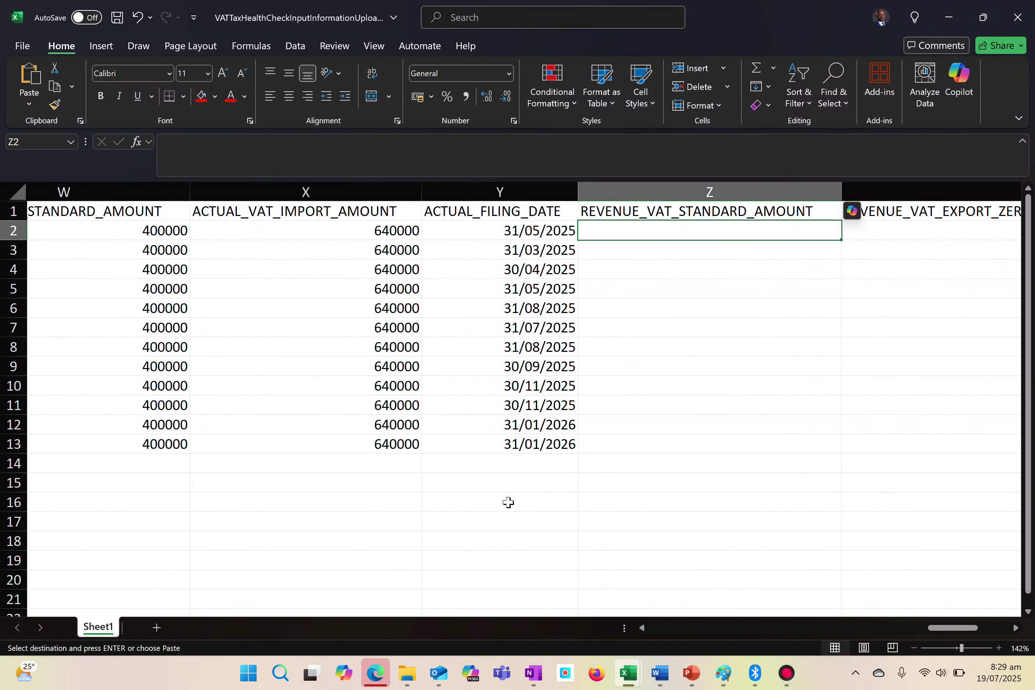
scroll(508, 502, right, 5)
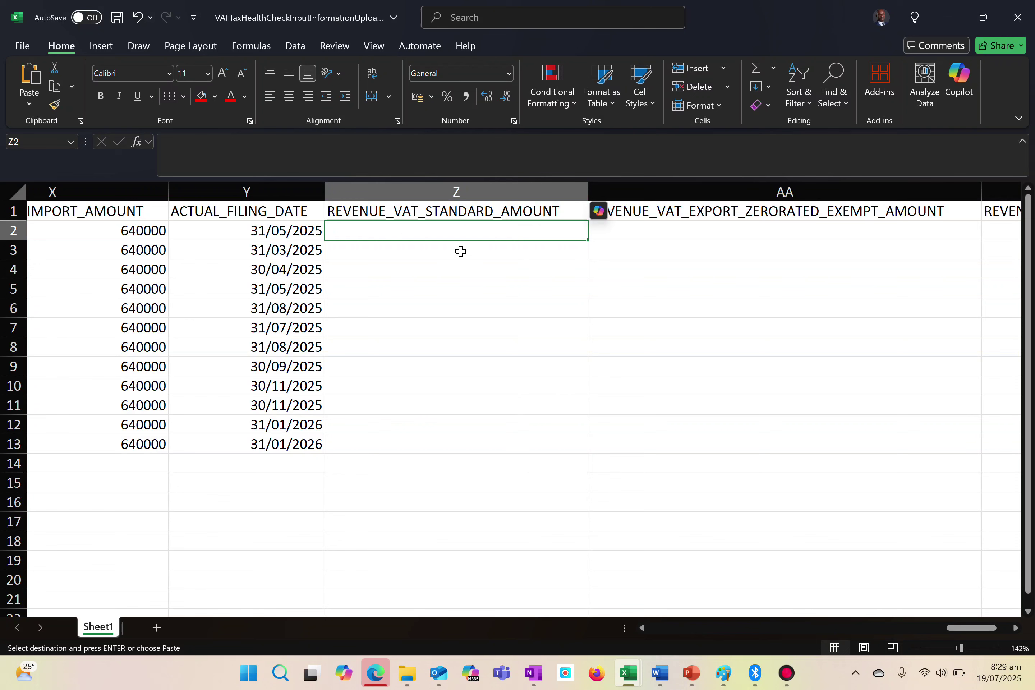
click(444, 227)
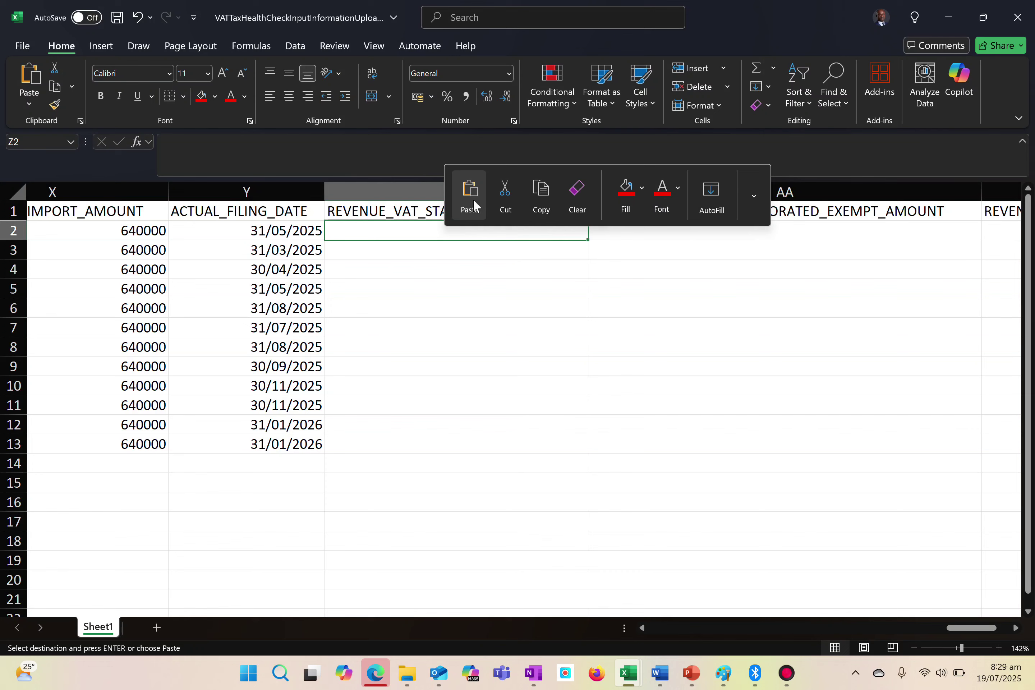
click(458, 209)
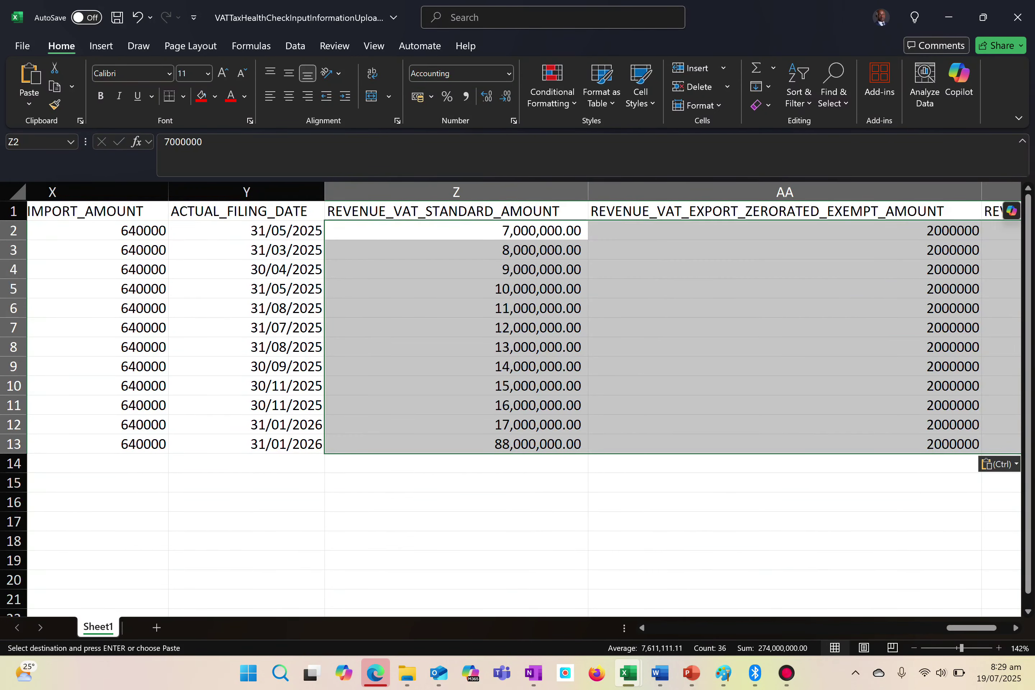
scroll(845, 237, right, 5)
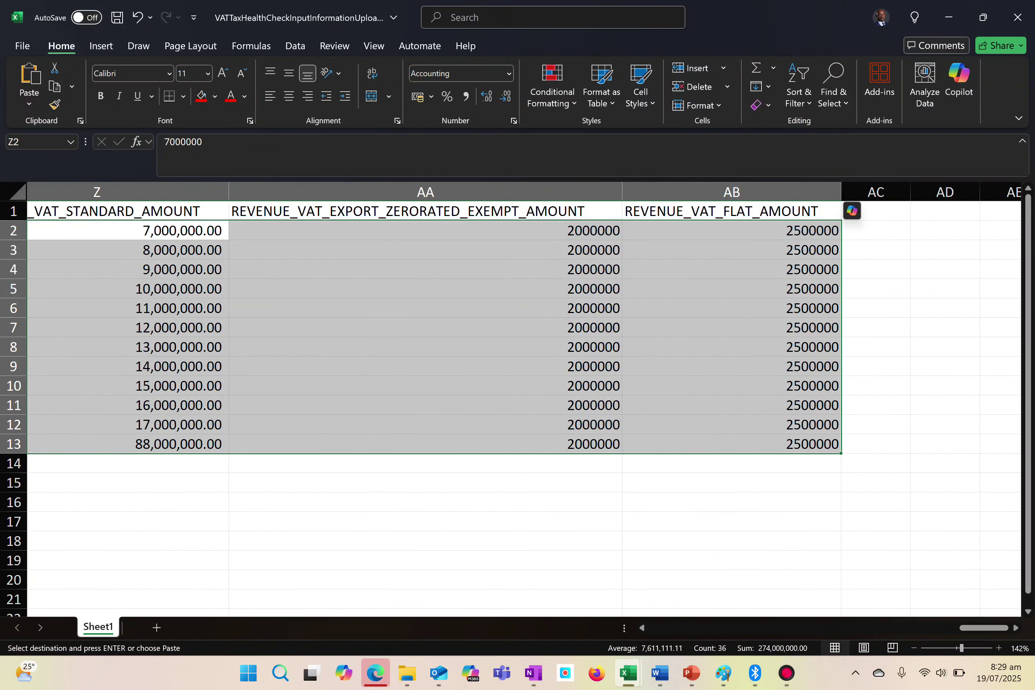
Save the upload workbook in Downloads as "VATTaxHealthCheckInputInformationUpload (5) Test 1" and close it
scroll(516, 330, left, 15)
click(22, 46)
click(110, 269)
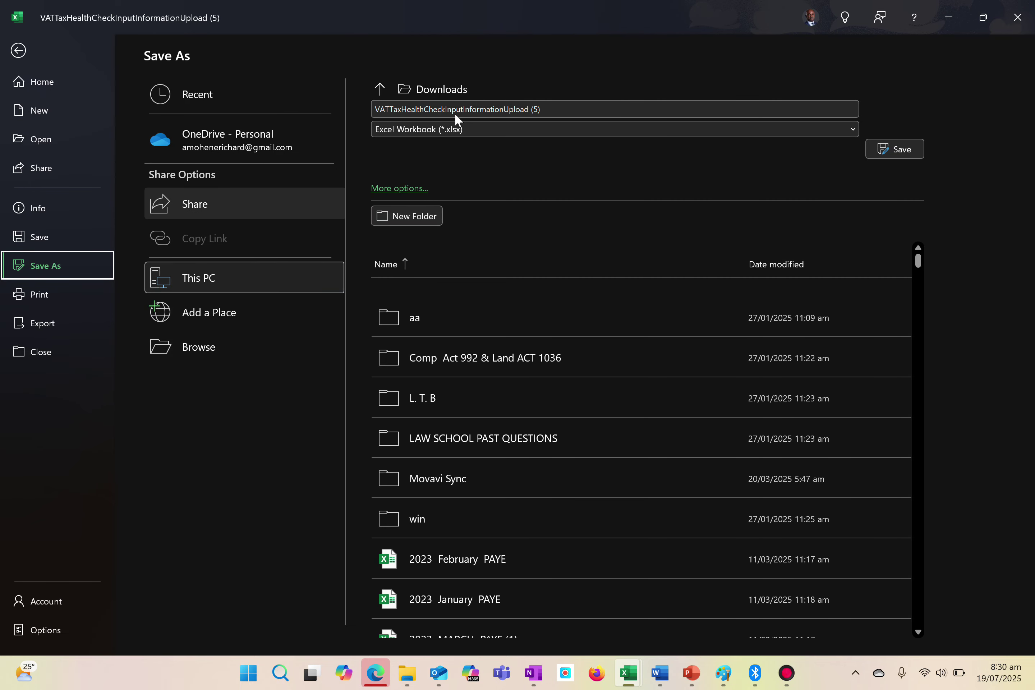
click(559, 109)
key(End)
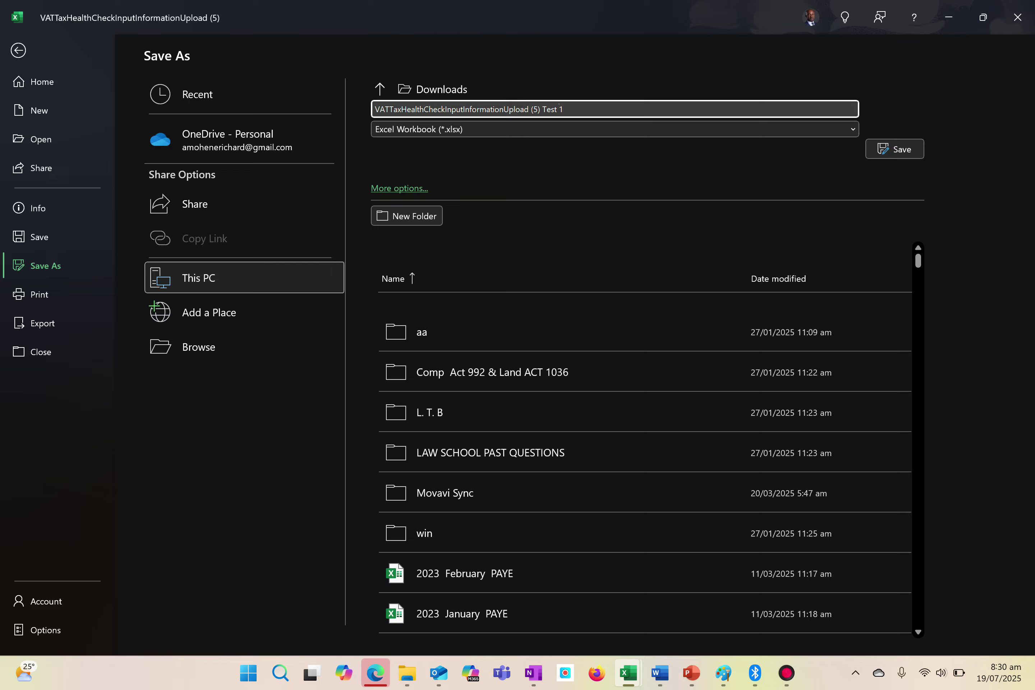
key(Return)
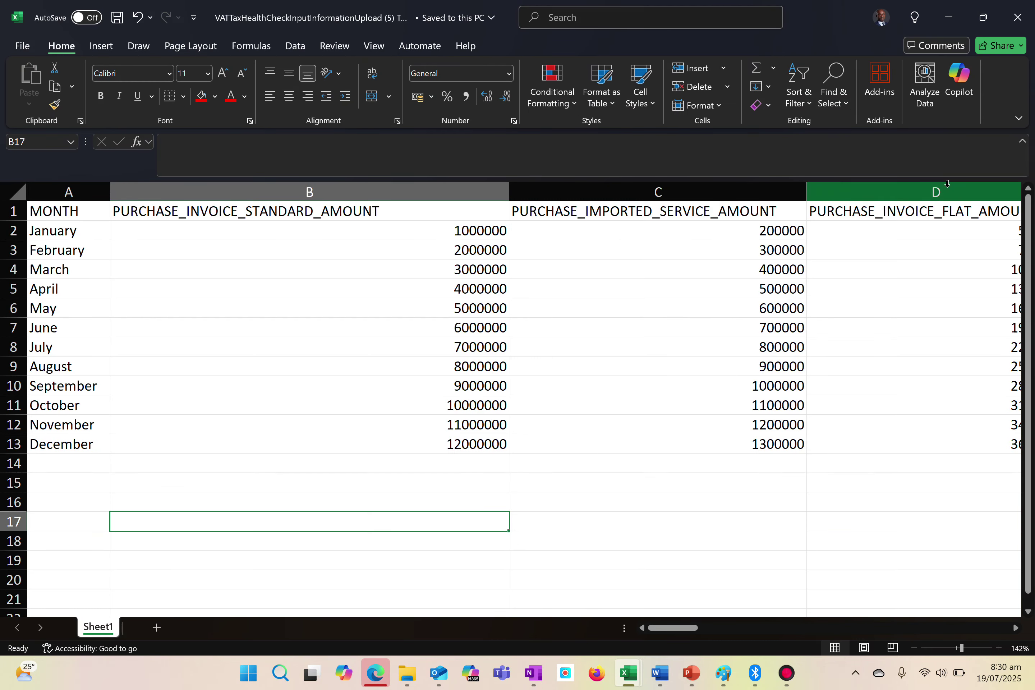
click(1016, 17)
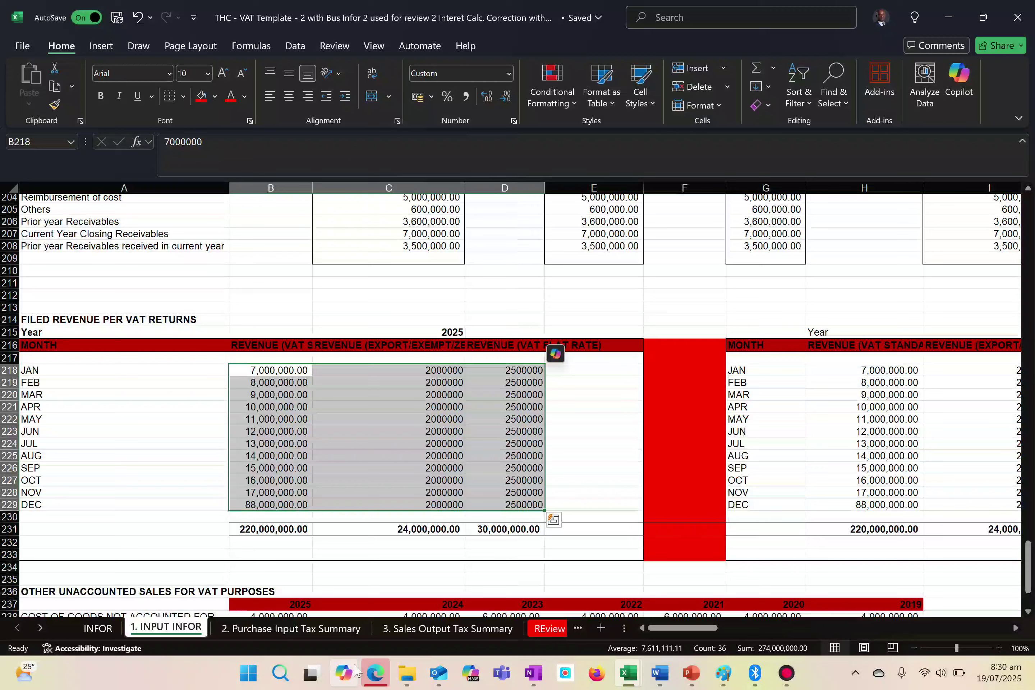
Switch to the TaxMate site in Edge, reload the page and sign in to the account
click(375, 673)
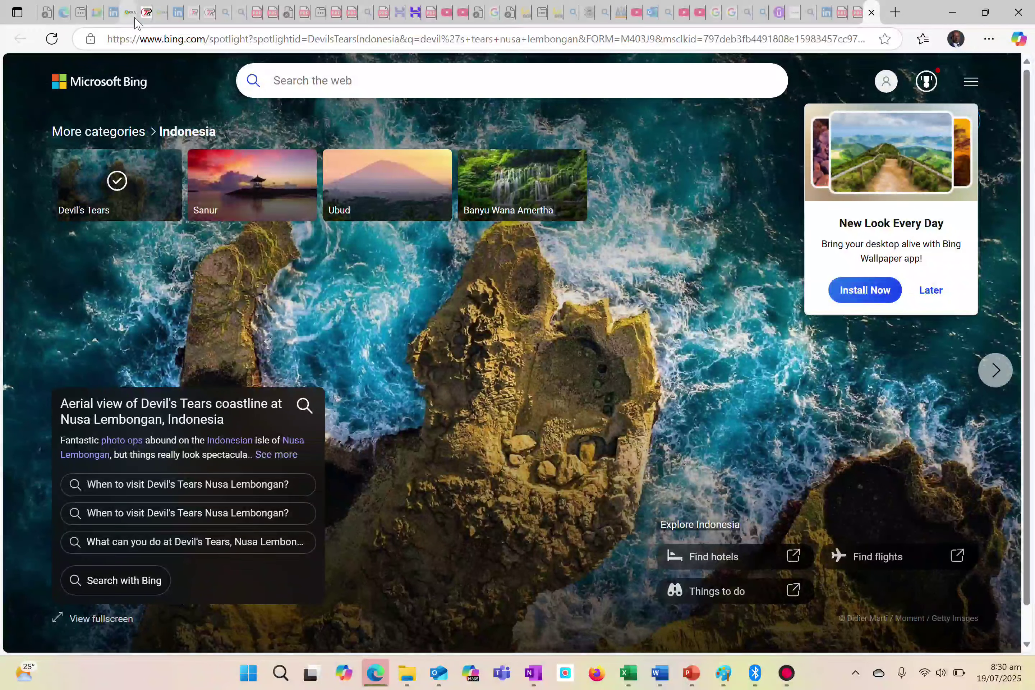
click(146, 12)
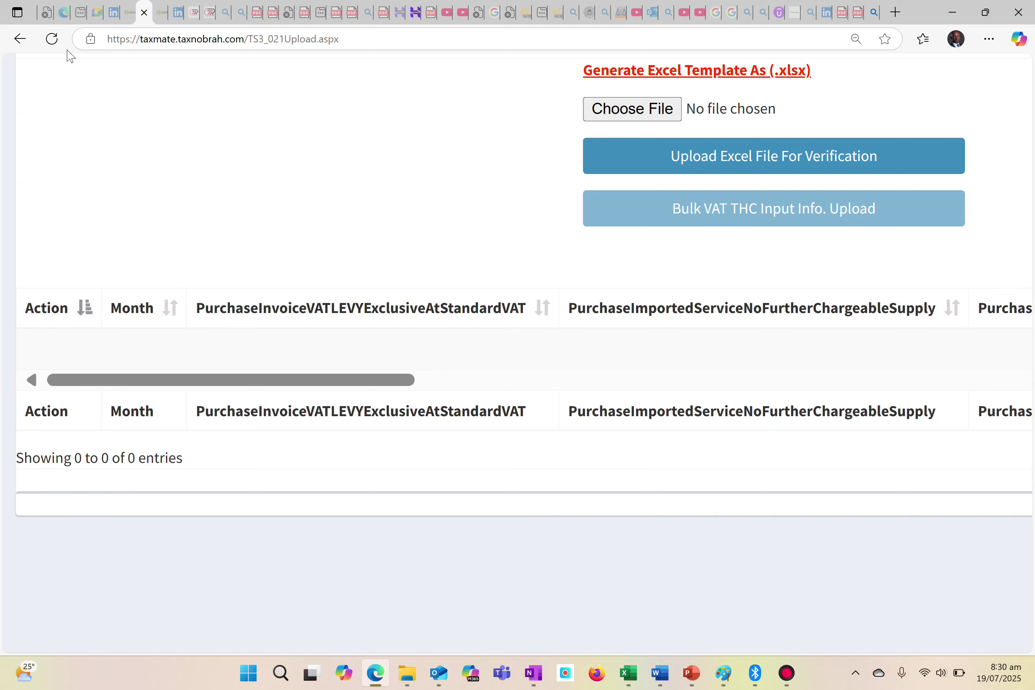
click(52, 39)
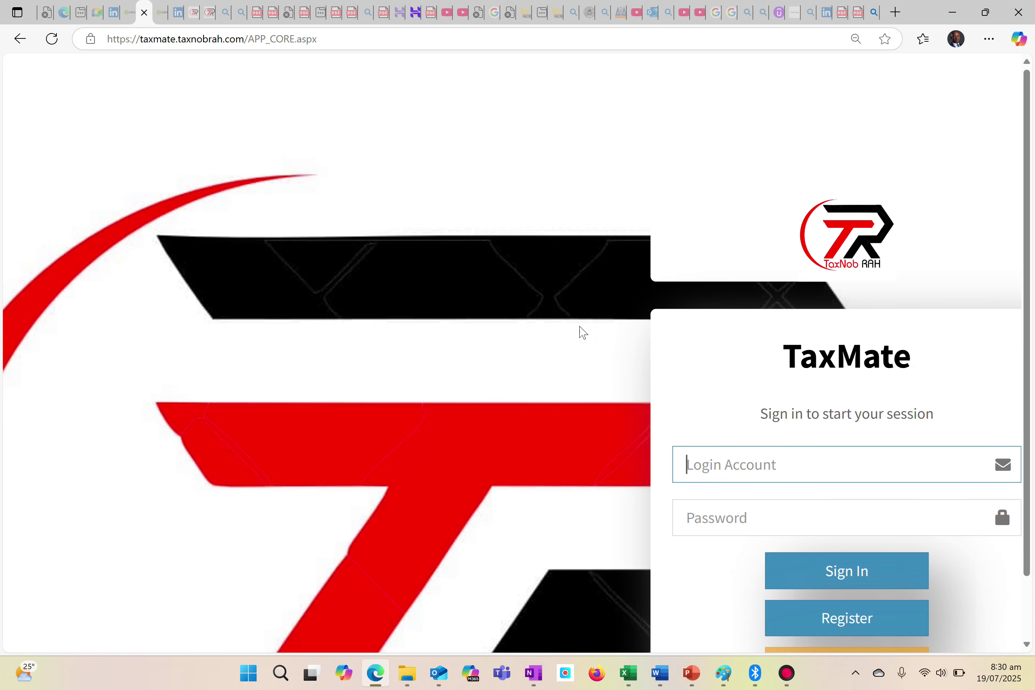
click(857, 573)
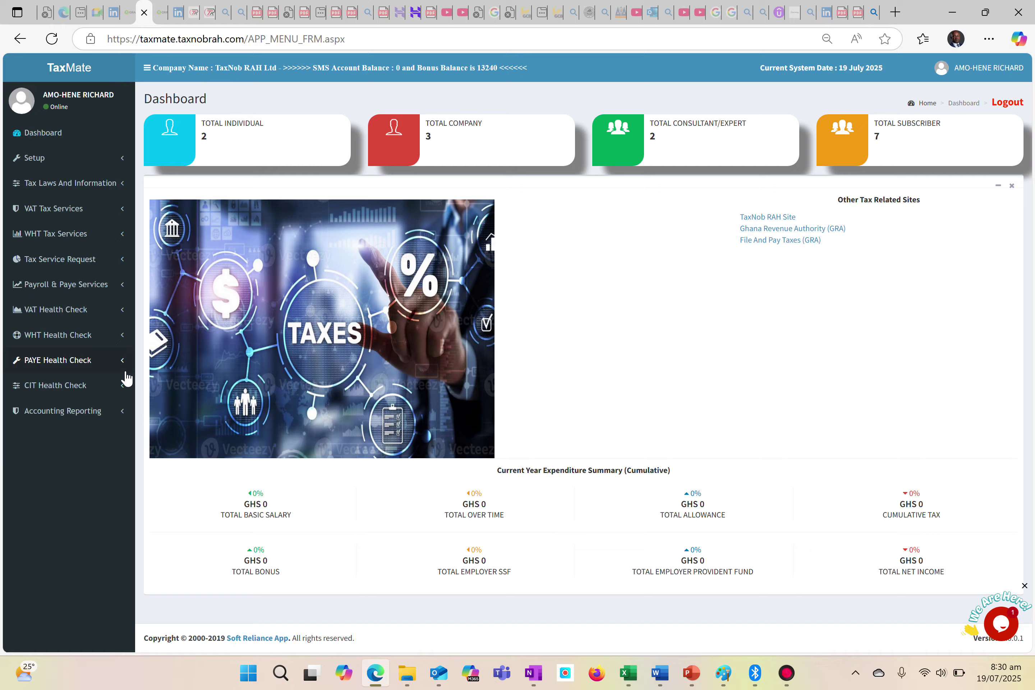
Open VAT THC Input Information under VAT Health Check and go to its Bulk VAT Input Info Upload page
click(121, 314)
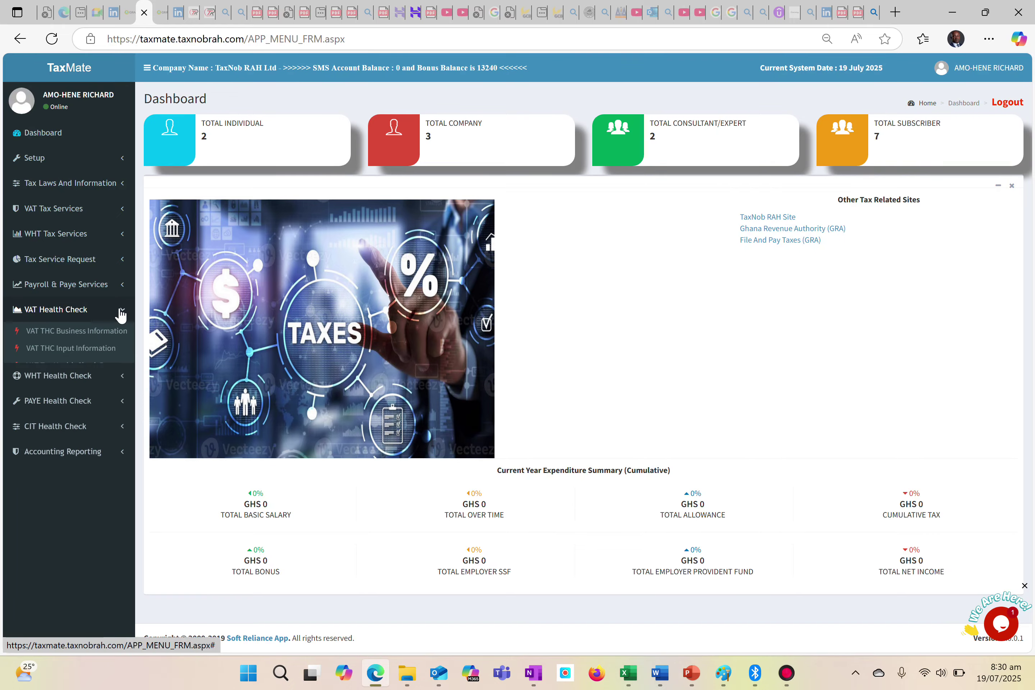
click(80, 349)
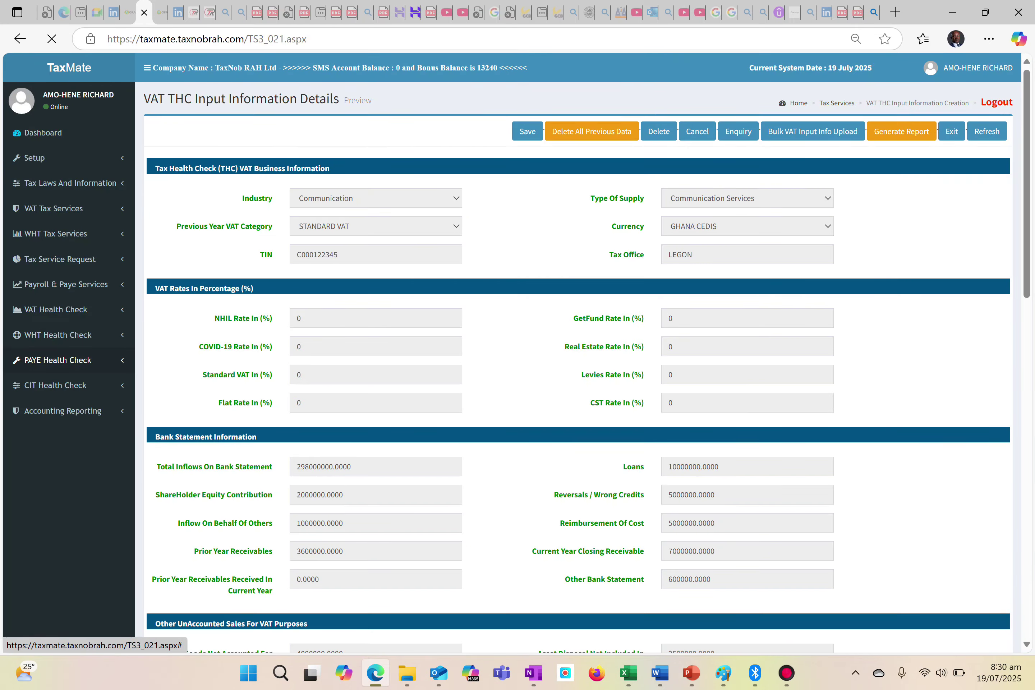
scroll(303, 321, up, 5)
scroll(516, 352, up, 4)
scroll(517, 352, right, 3)
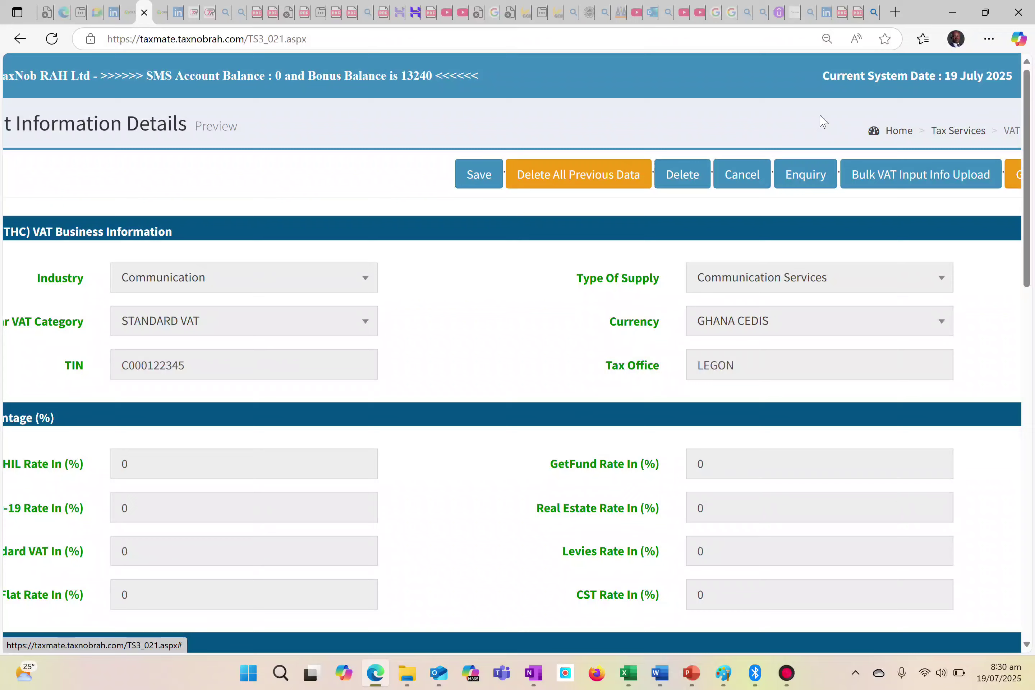
click(861, 174)
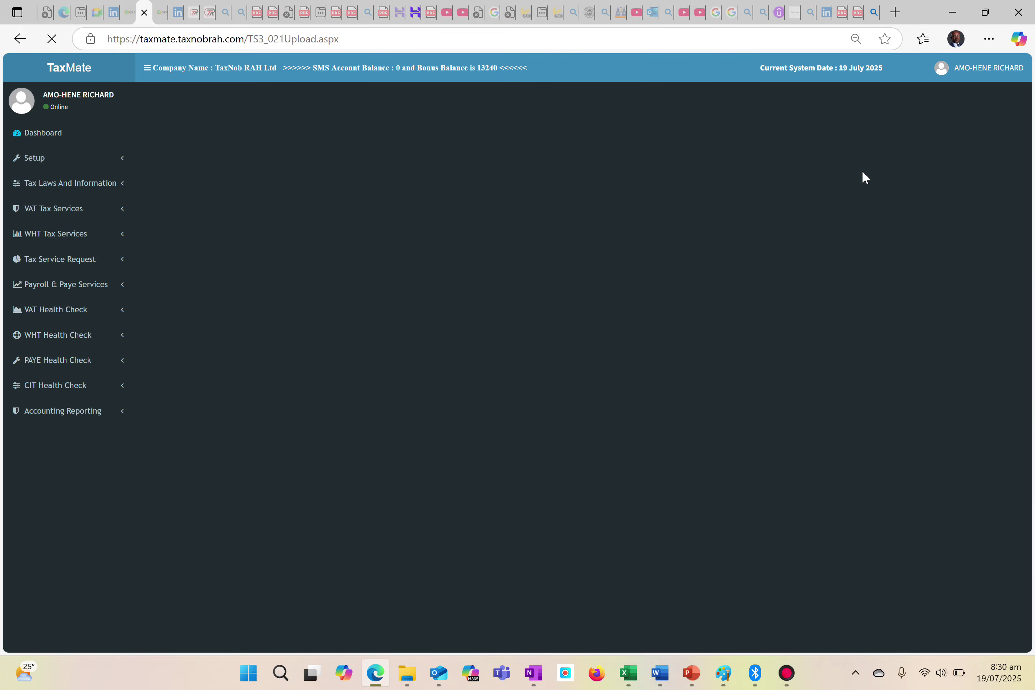
Upload "VATTaxHealthCheckInputInformationUpload (5) Test 1" from Downloads for verification and dismiss the site's message
scroll(321, 204, up, 5)
scroll(517, 352, up, 1)
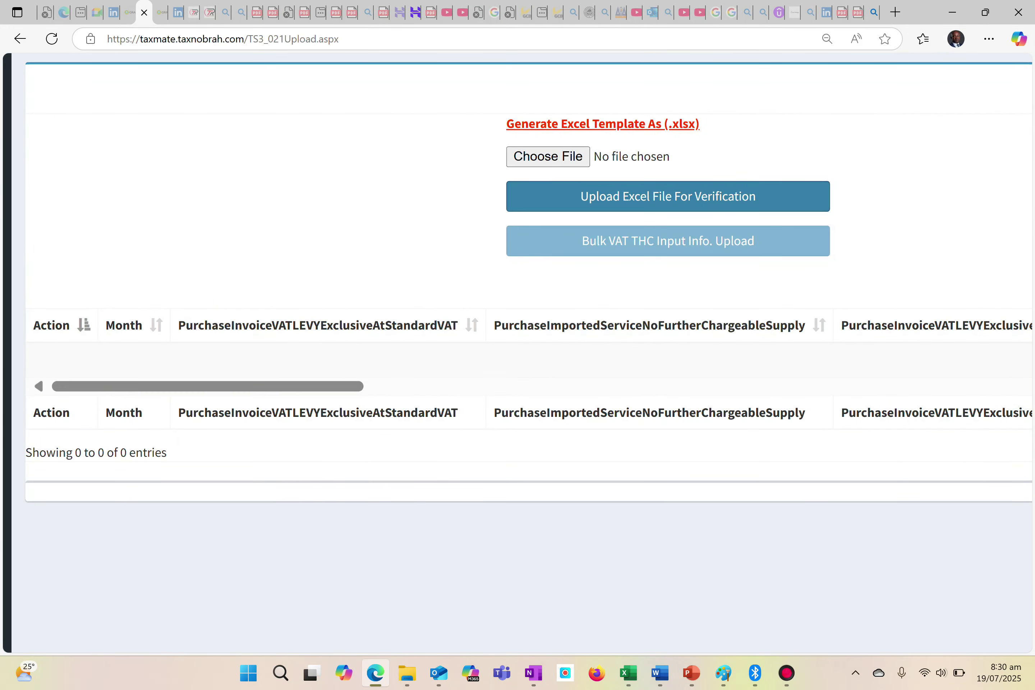
click(551, 156)
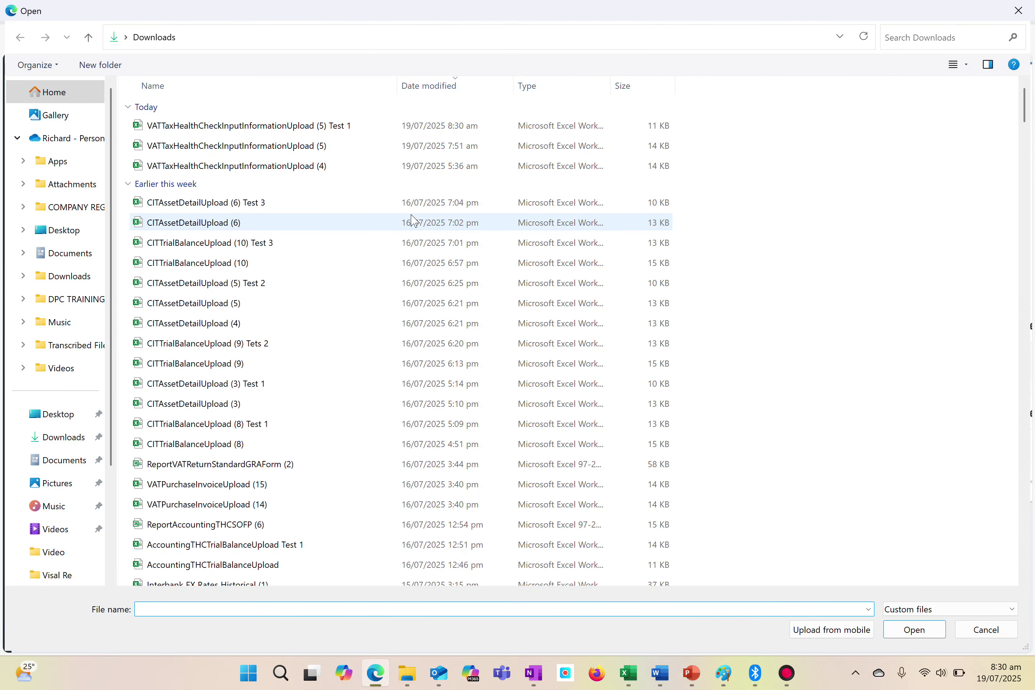
double_click(266, 129)
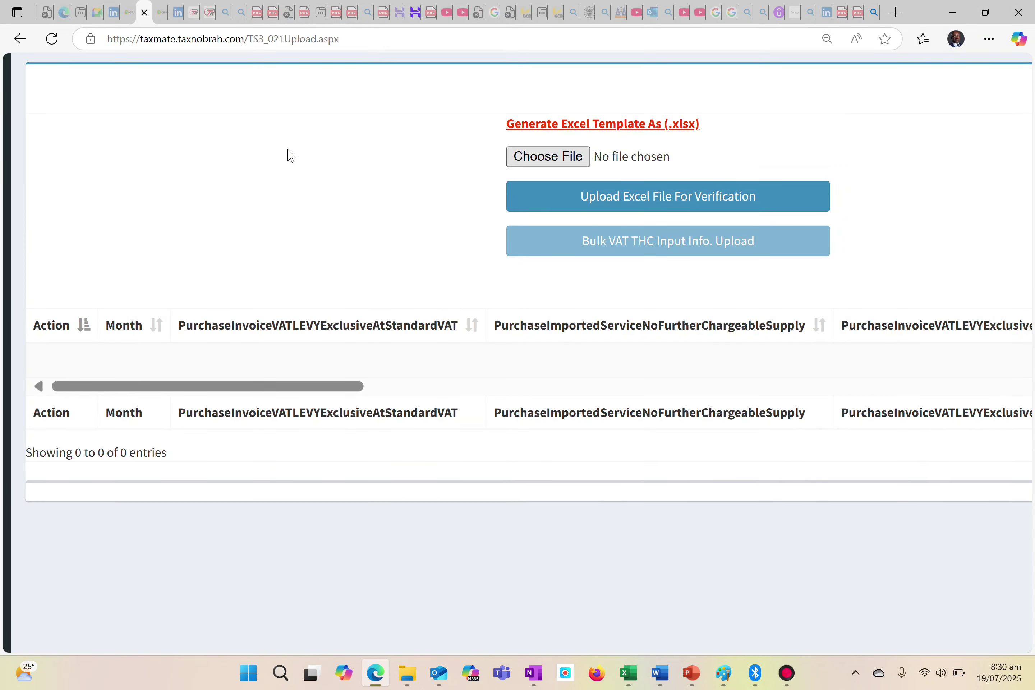
click(555, 201)
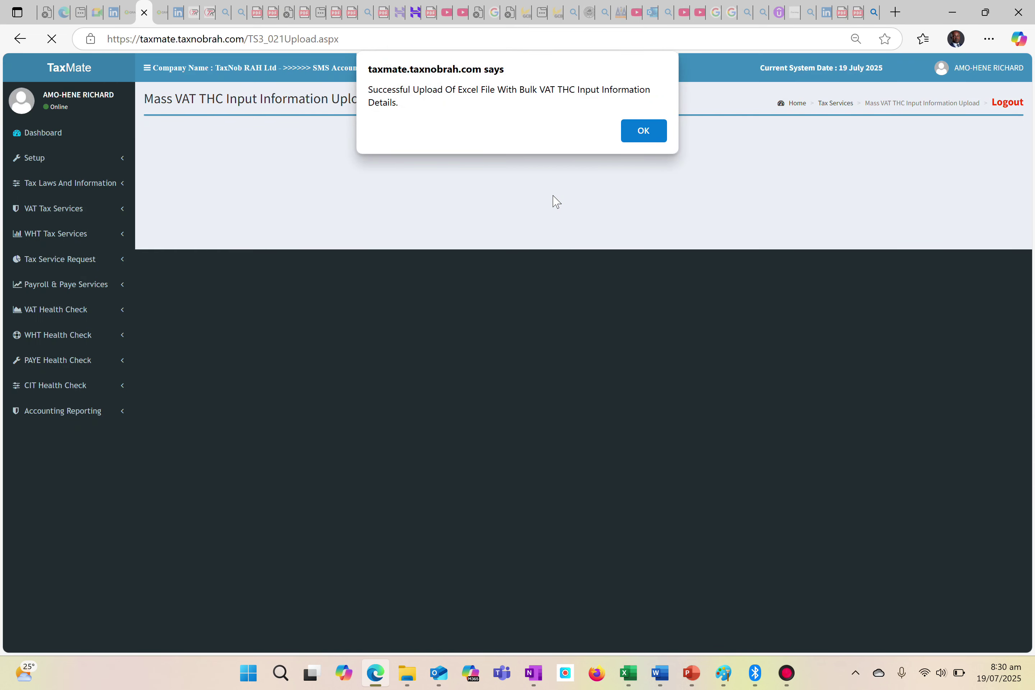
click(644, 131)
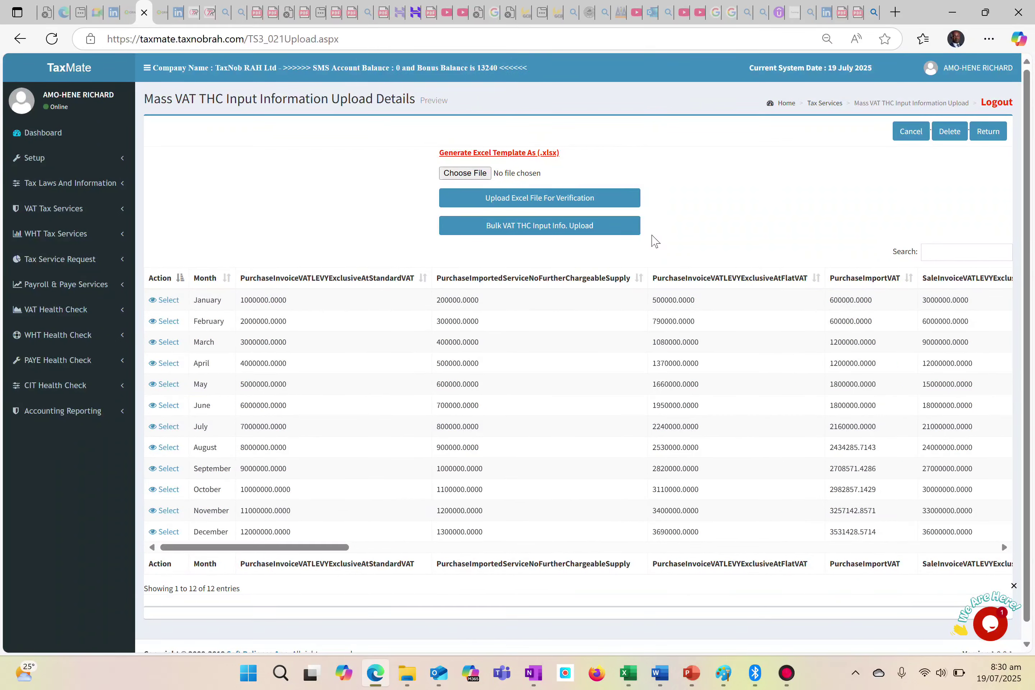
Run the Bulk VAT THC Input Info. Upload for the verified monthly records and dismiss the site's message
click(539, 226)
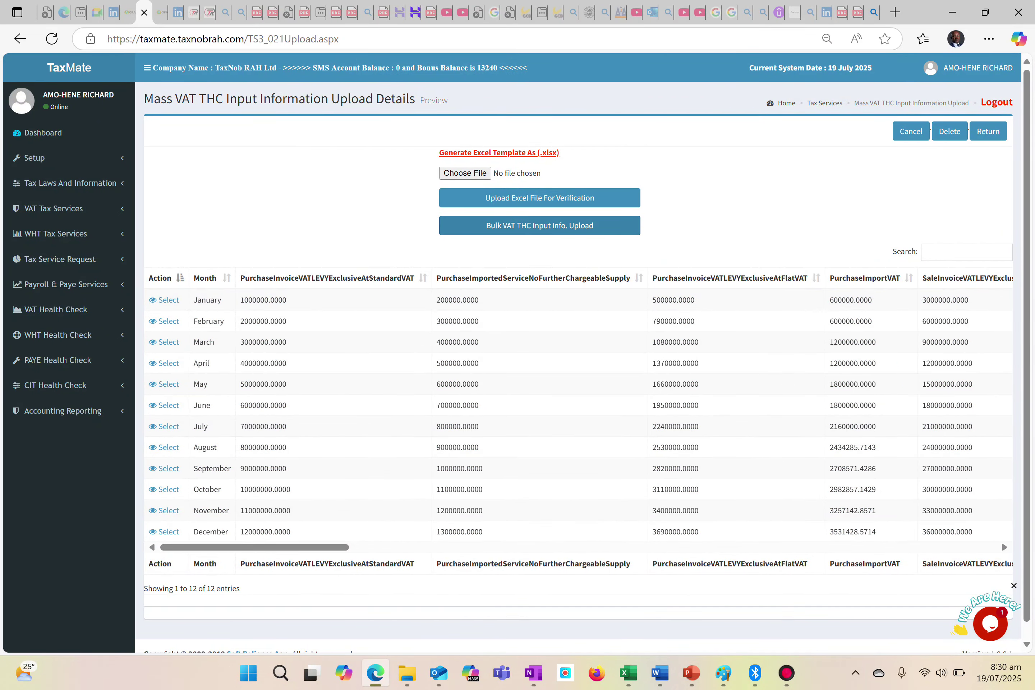
scroll(539, 226, up, 4)
click(606, 282)
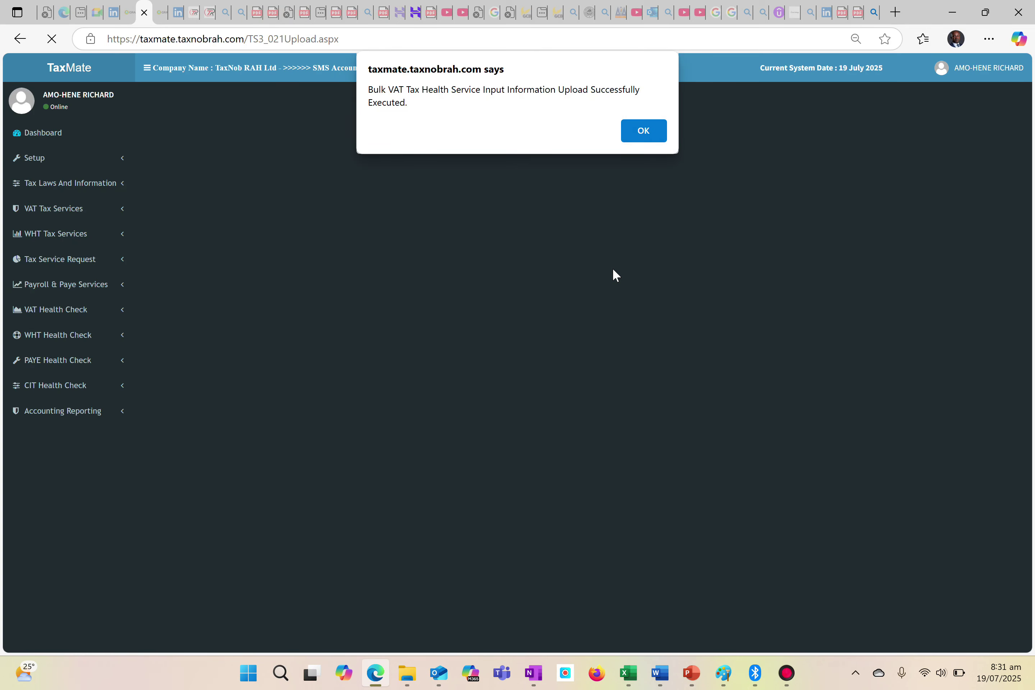
click(649, 132)
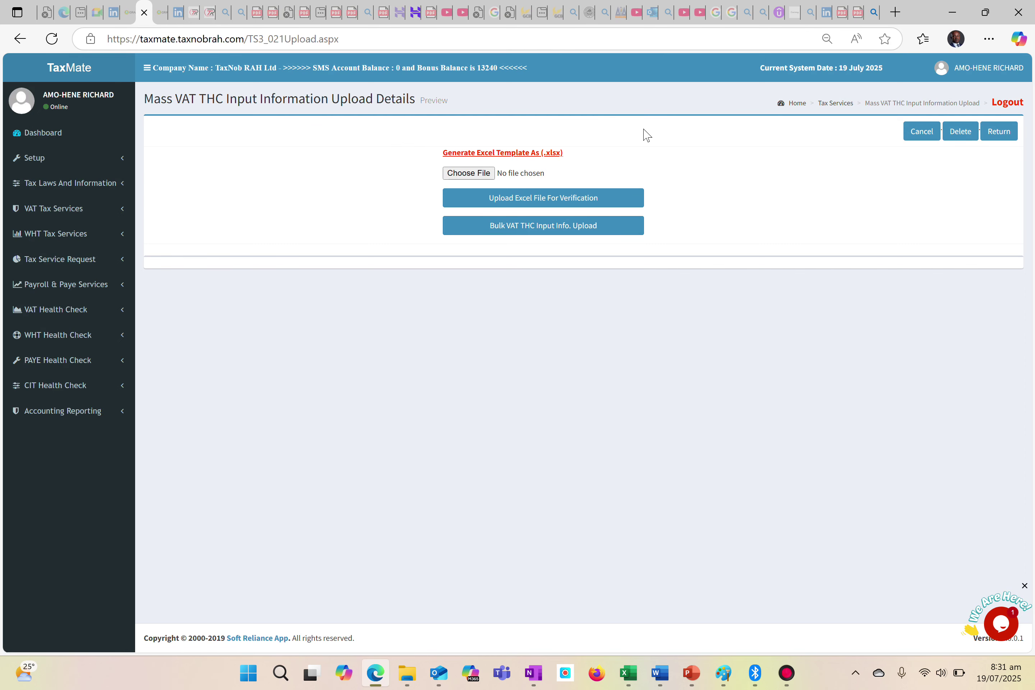
scroll(646, 134, up, 5)
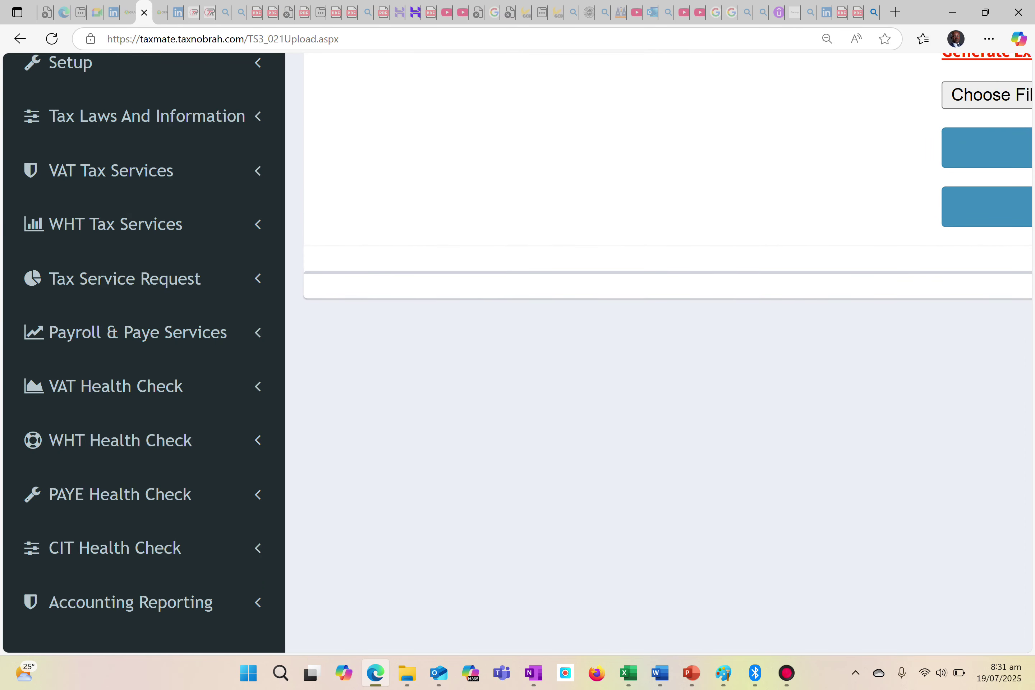
scroll(516, 352, down, 3)
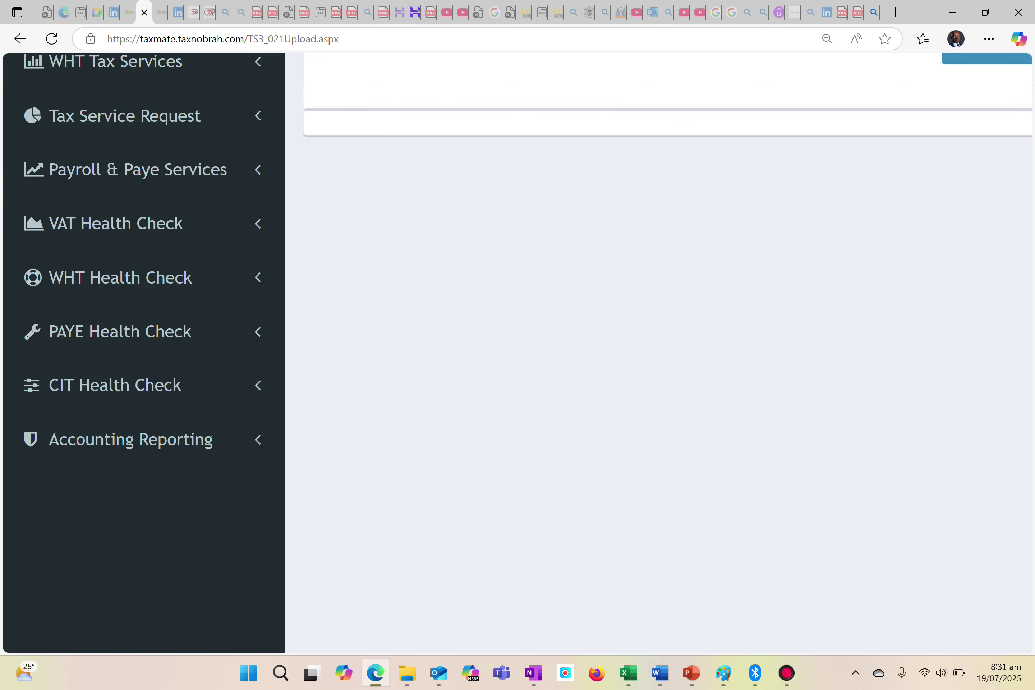
scroll(516, 352, up, 2)
scroll(517, 352, down, 1)
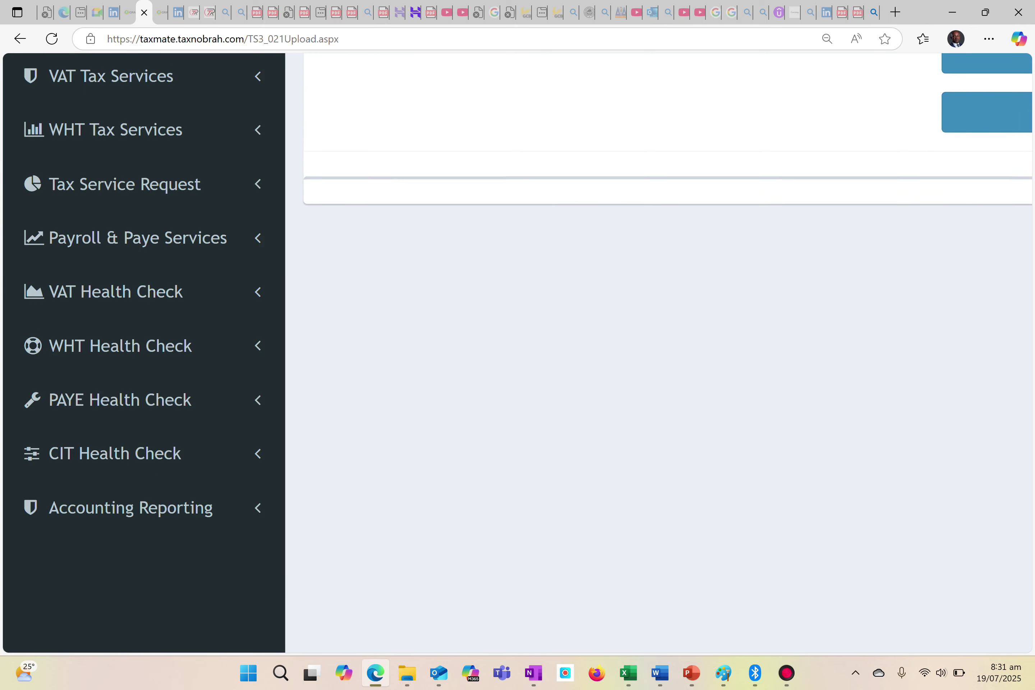